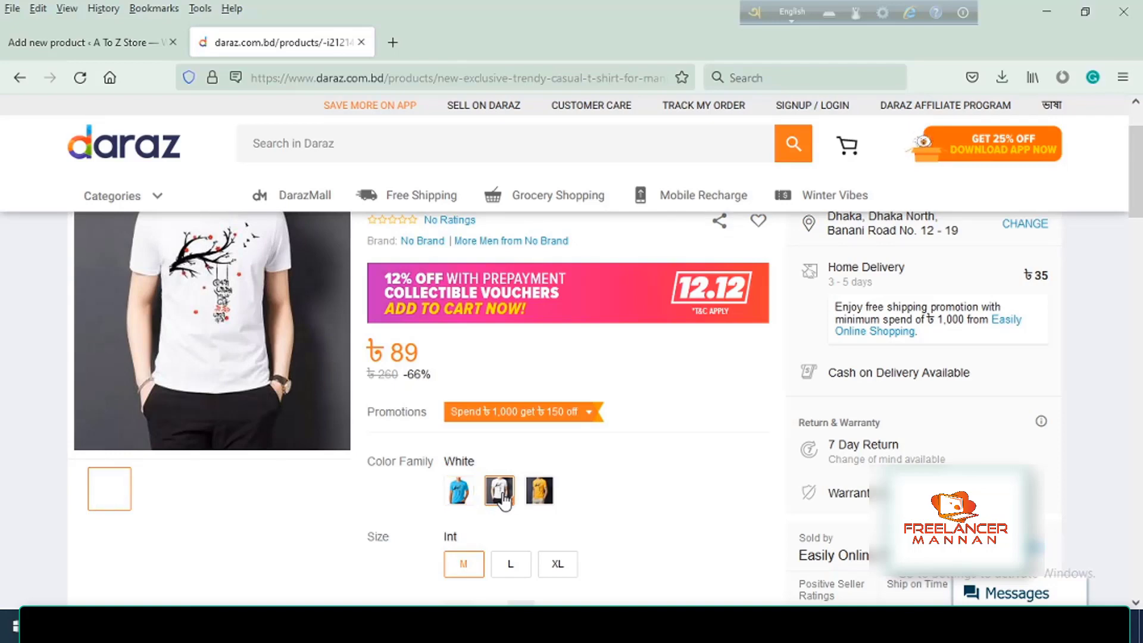
# Step: Choose the yellow color variant of the T-shirt and download a screenshot of its product image
pyautogui.click(541, 499)
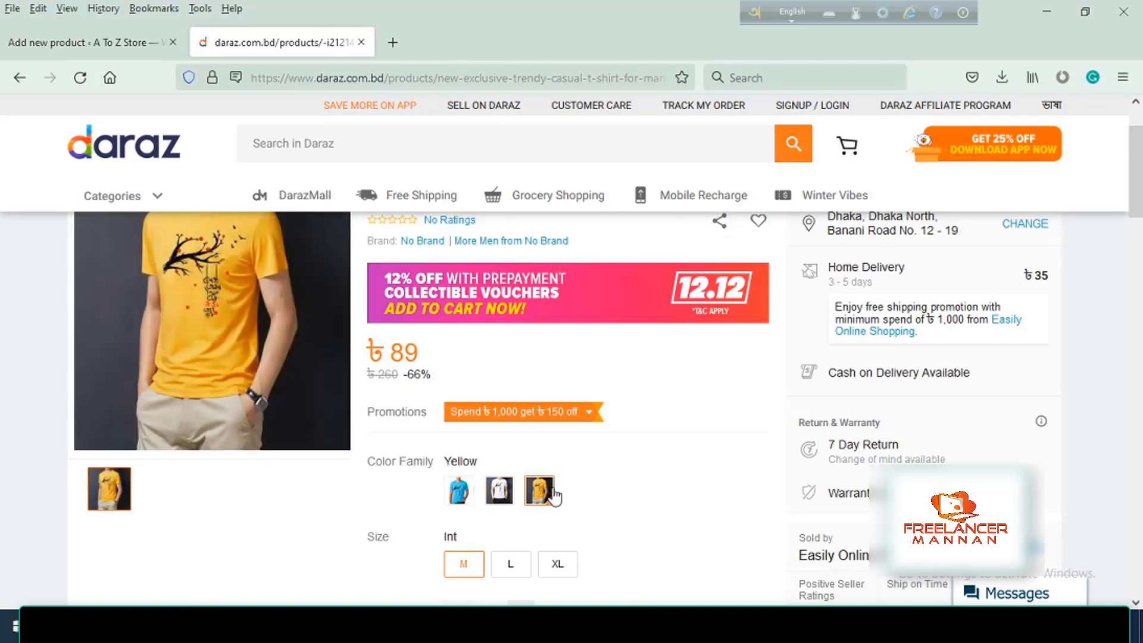
pyautogui.scroll(-3, 548, 500)
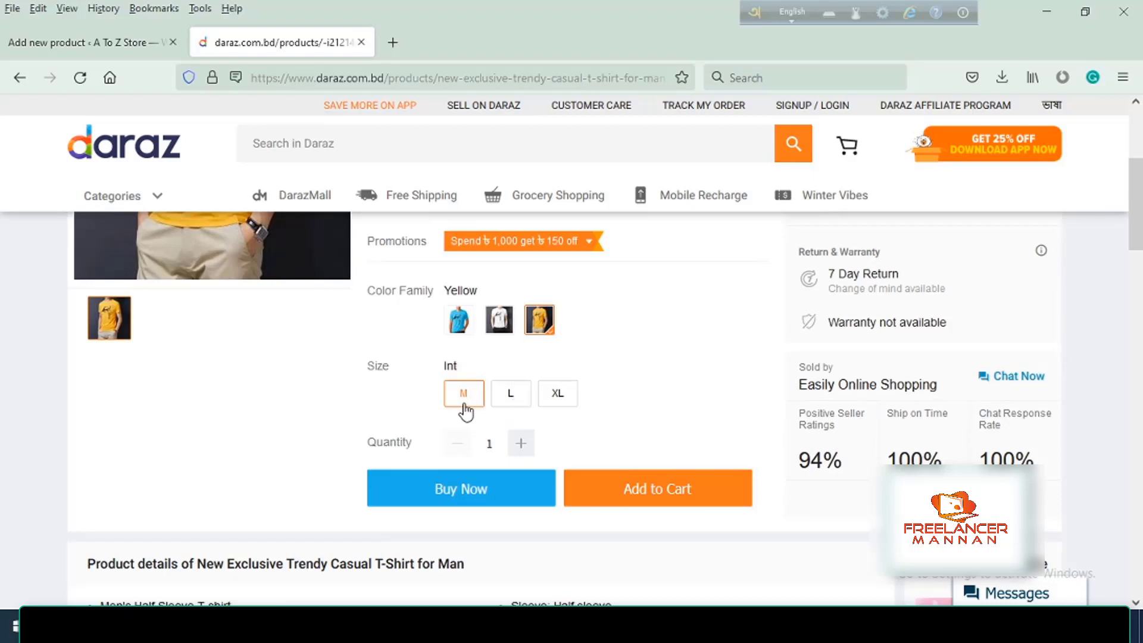
pyautogui.scroll(4, 599, 416)
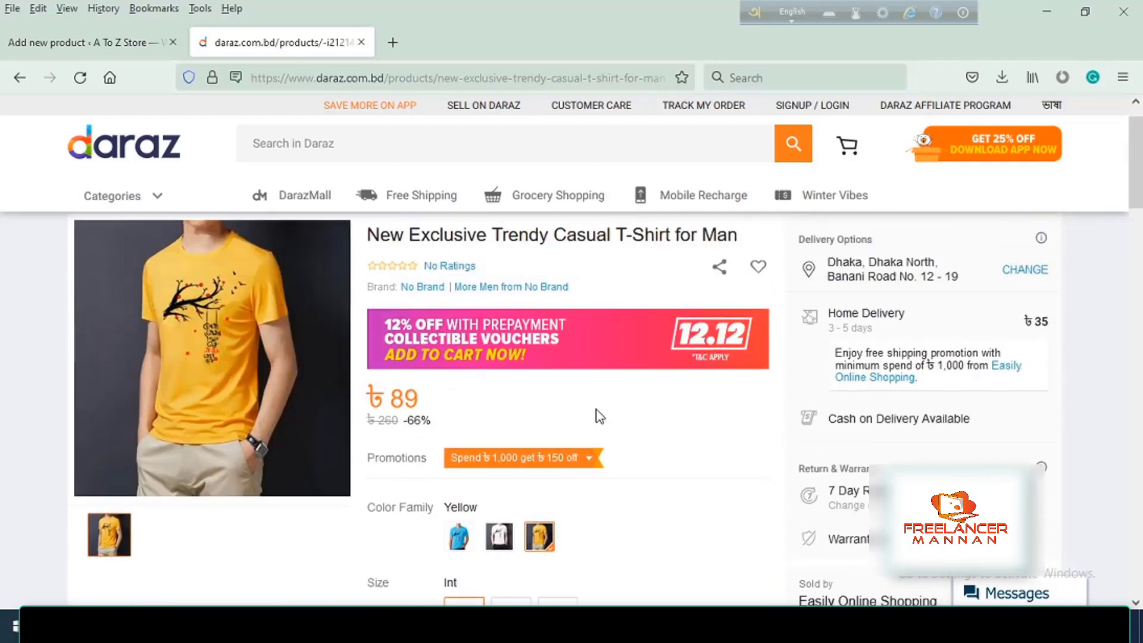
pyautogui.scroll(1, 599, 415)
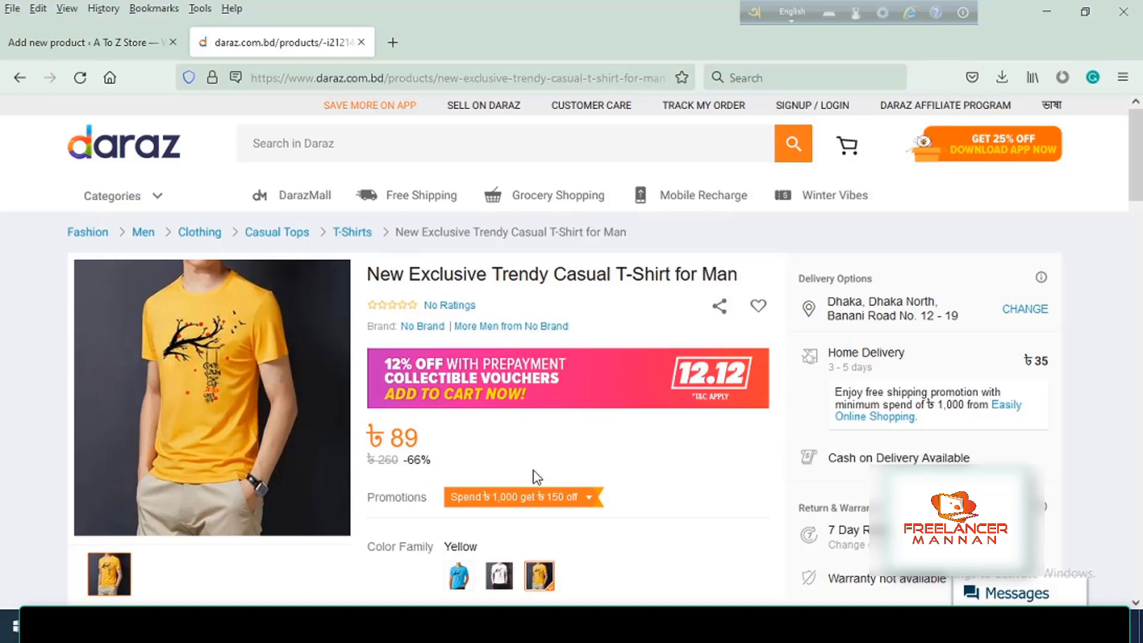
pyautogui.rightClick(294, 418)
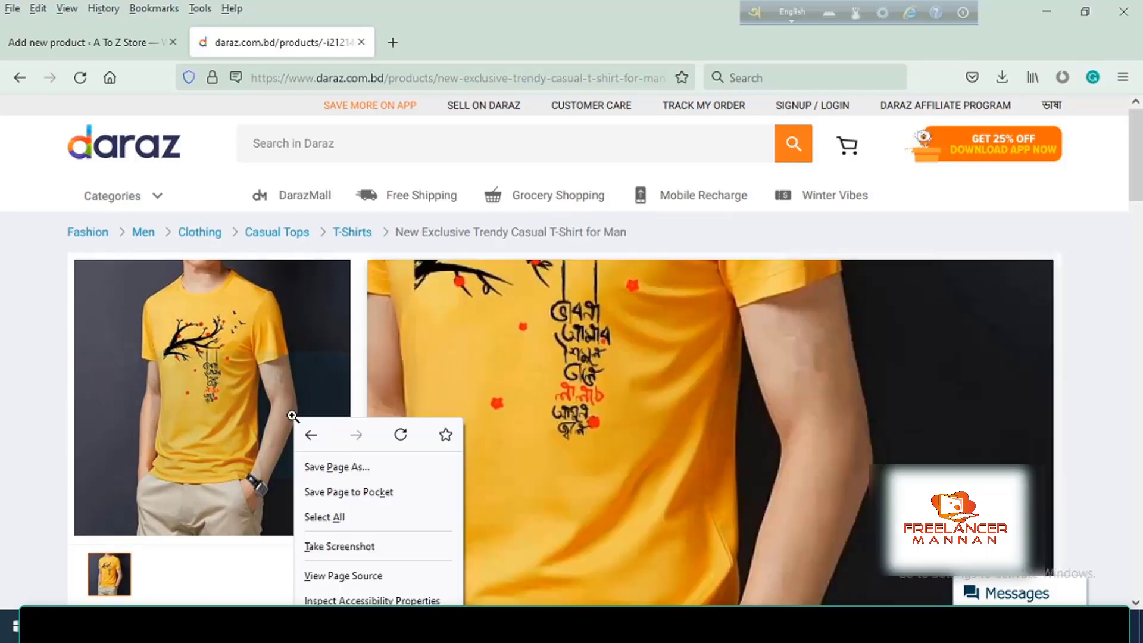
pyautogui.click(271, 579)
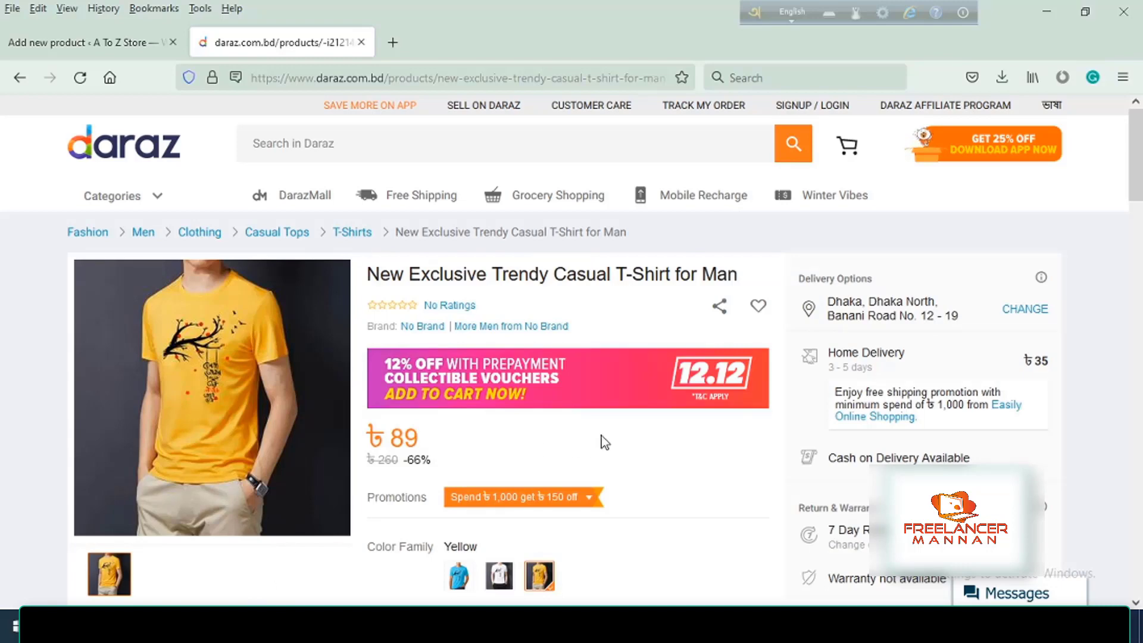
pyautogui.rightClick(645, 444)
pyautogui.click(727, 338)
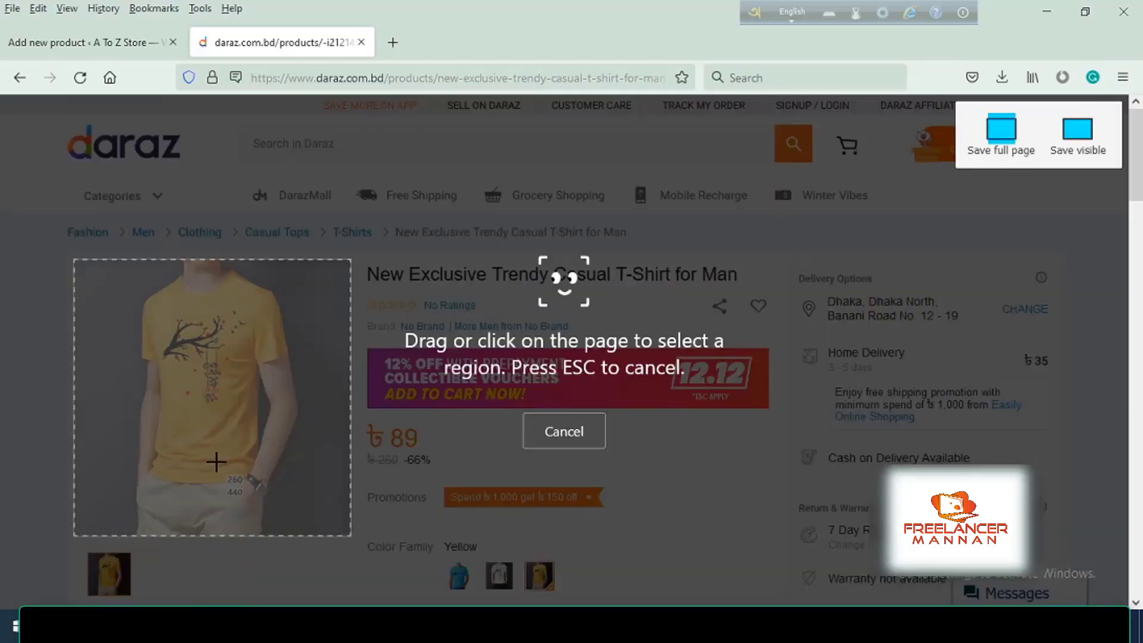
pyautogui.click(216, 463)
pyautogui.click(301, 577)
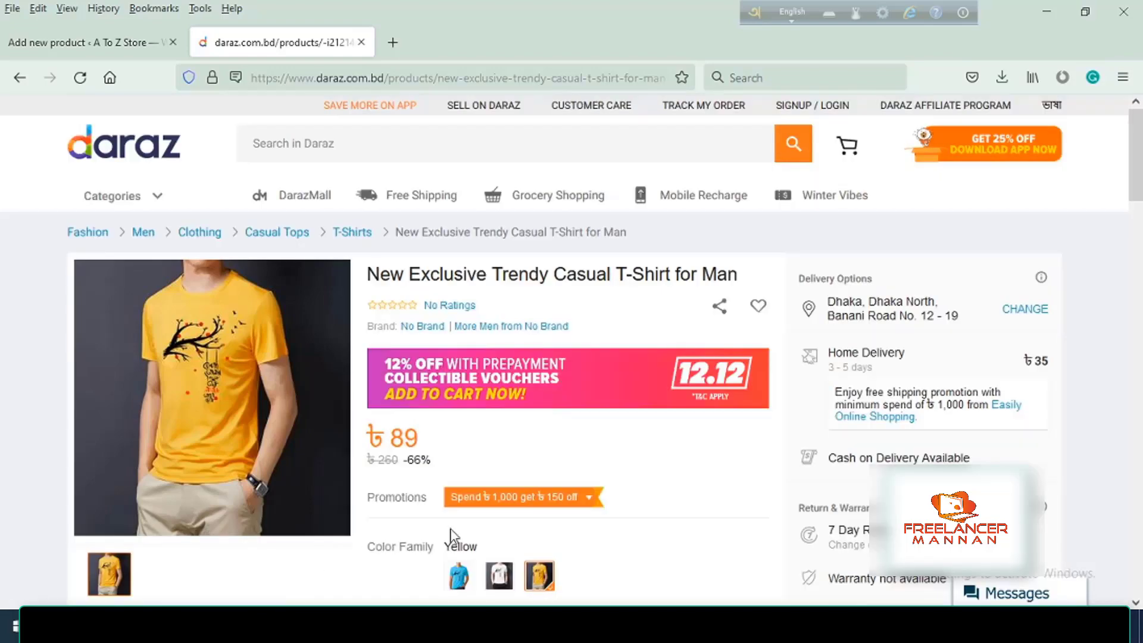
# Step: Choose the white color variant and download a screenshot of its product image
pyautogui.scroll(-2, 640, 454)
pyautogui.click(500, 491)
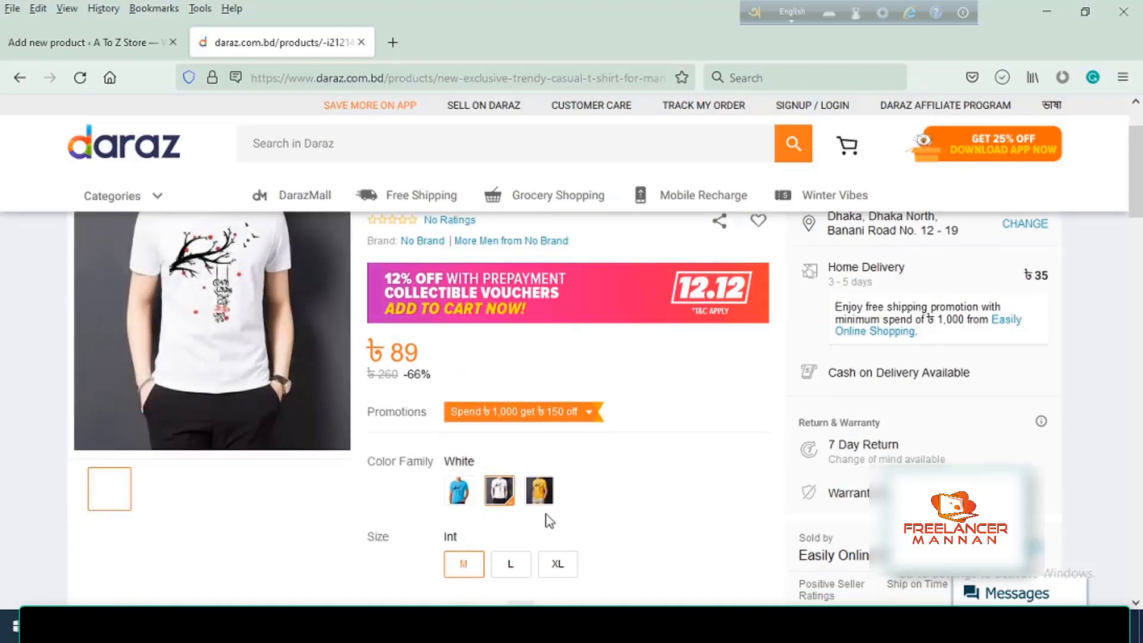
pyautogui.scroll(2, 417, 500)
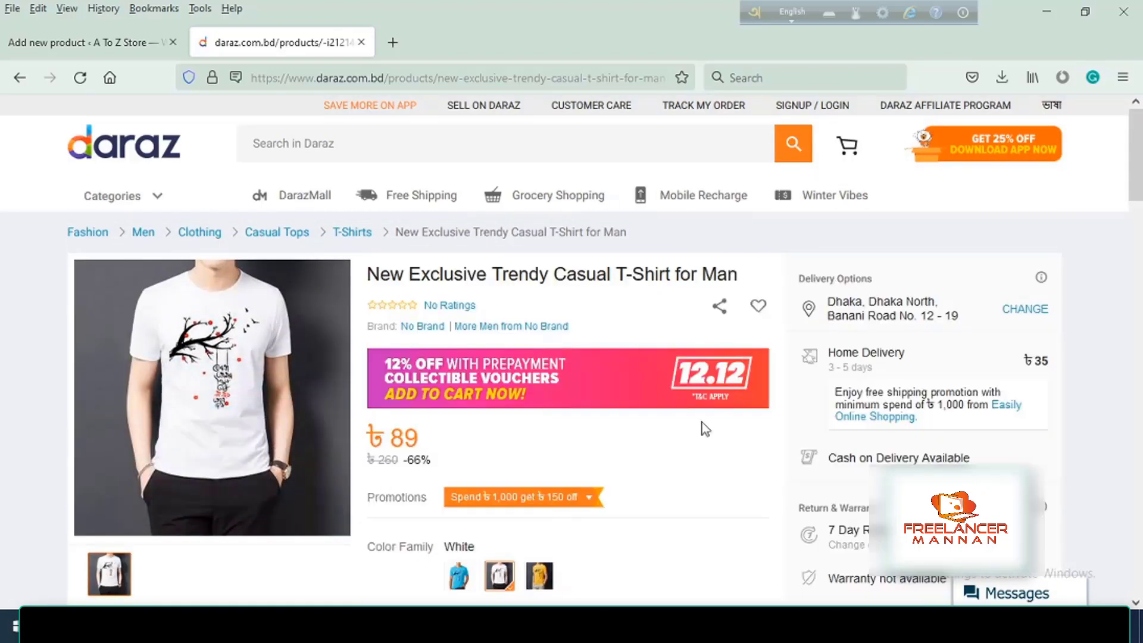
pyautogui.rightClick(718, 420)
pyautogui.click(744, 546)
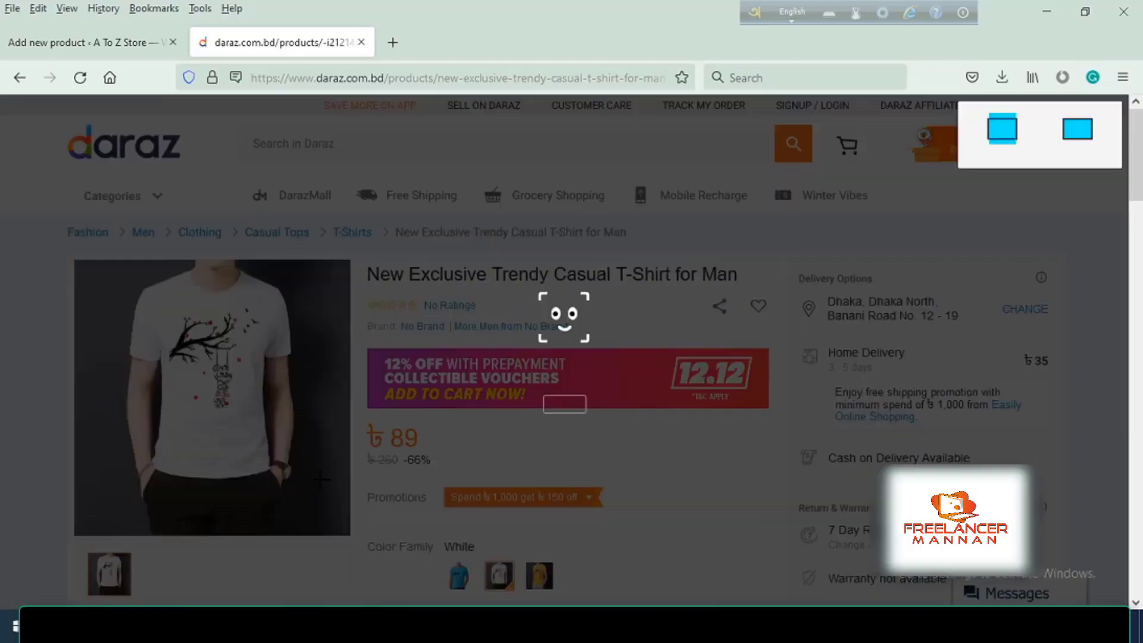
pyautogui.click(197, 446)
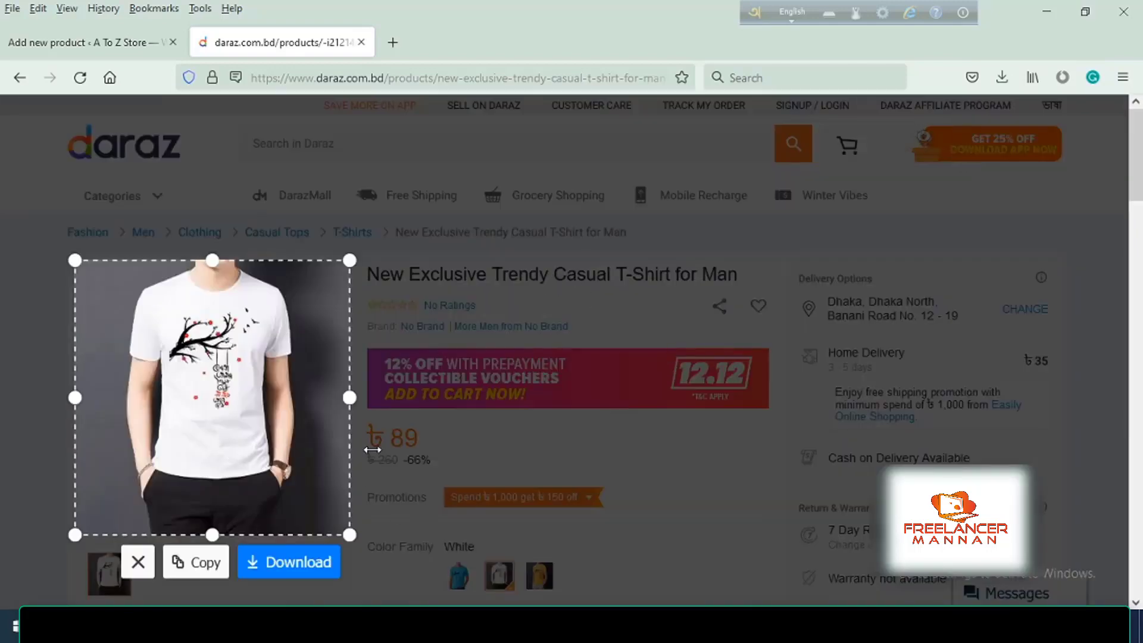
pyautogui.click(311, 571)
# Step: Choose the Skyblue color variant and download a screenshot of its product image
pyautogui.click(458, 575)
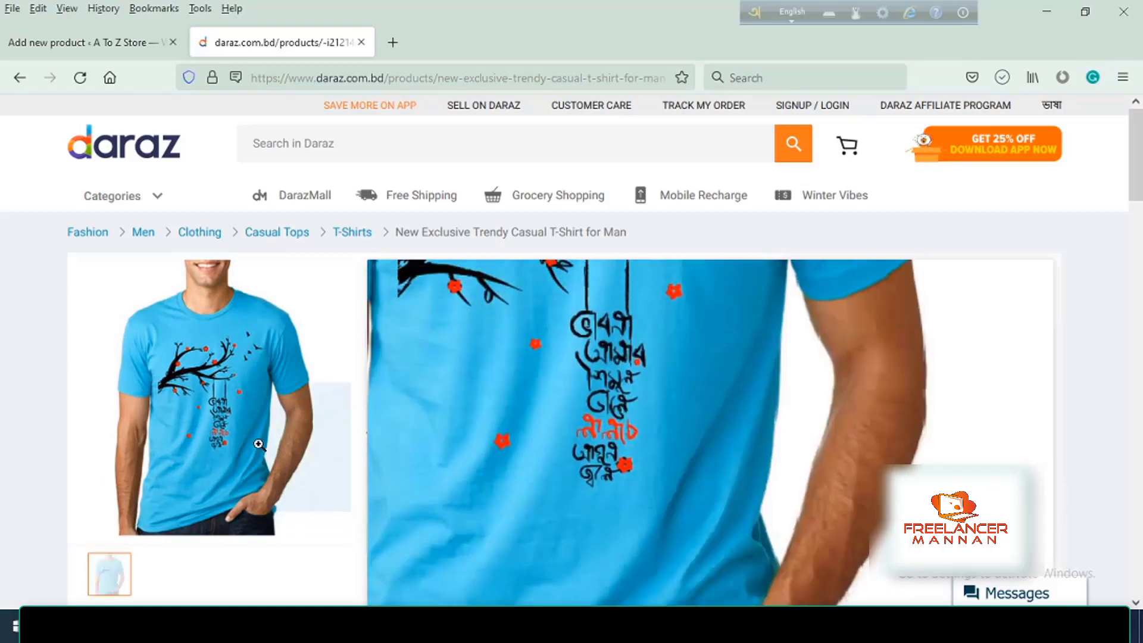
pyautogui.rightClick(712, 415)
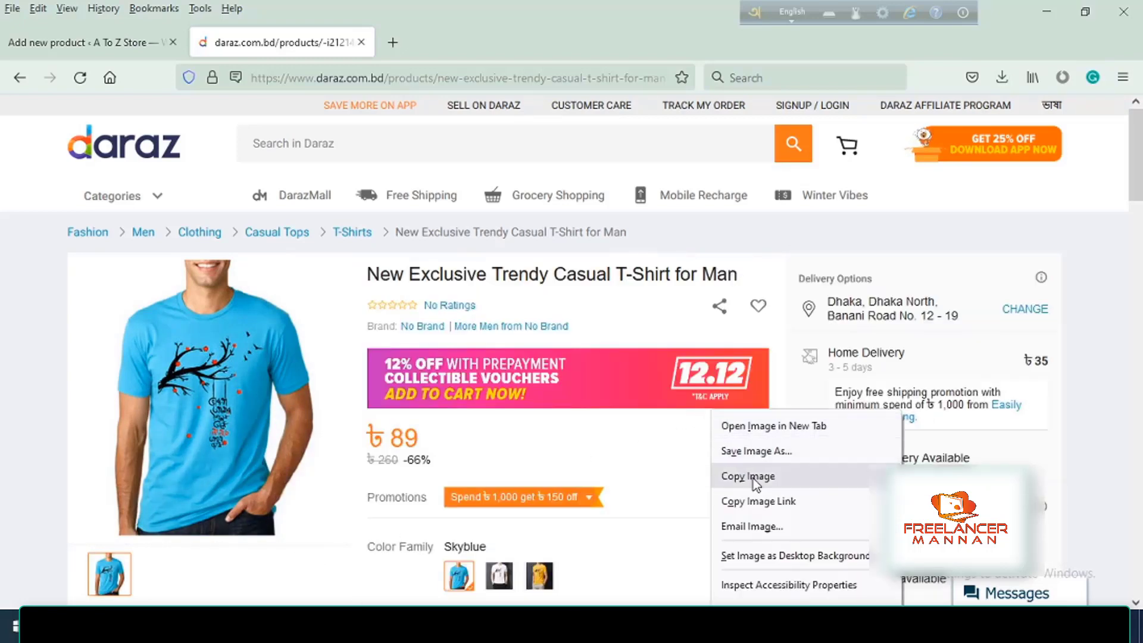
pyautogui.rightClick(633, 460)
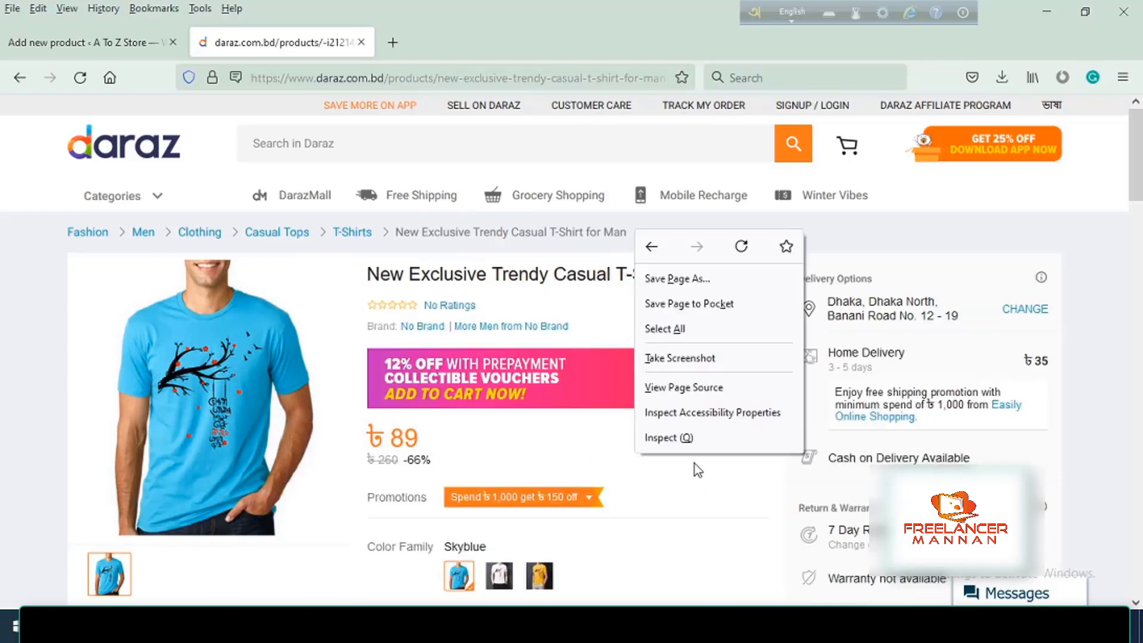
pyautogui.click(680, 358)
pyautogui.click(309, 518)
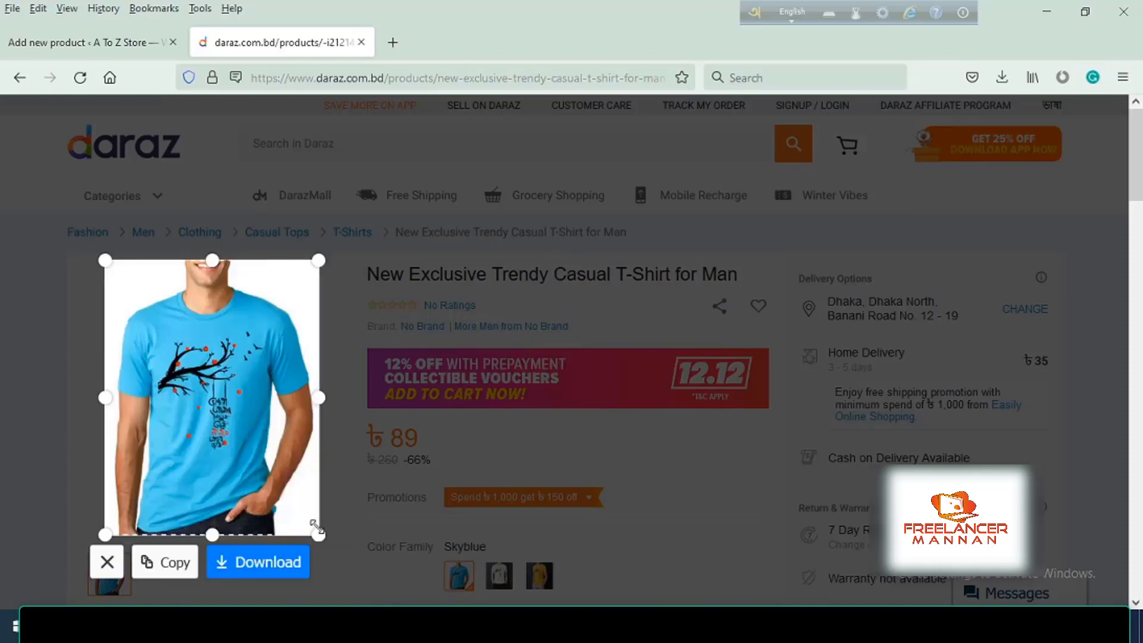
pyautogui.click(273, 565)
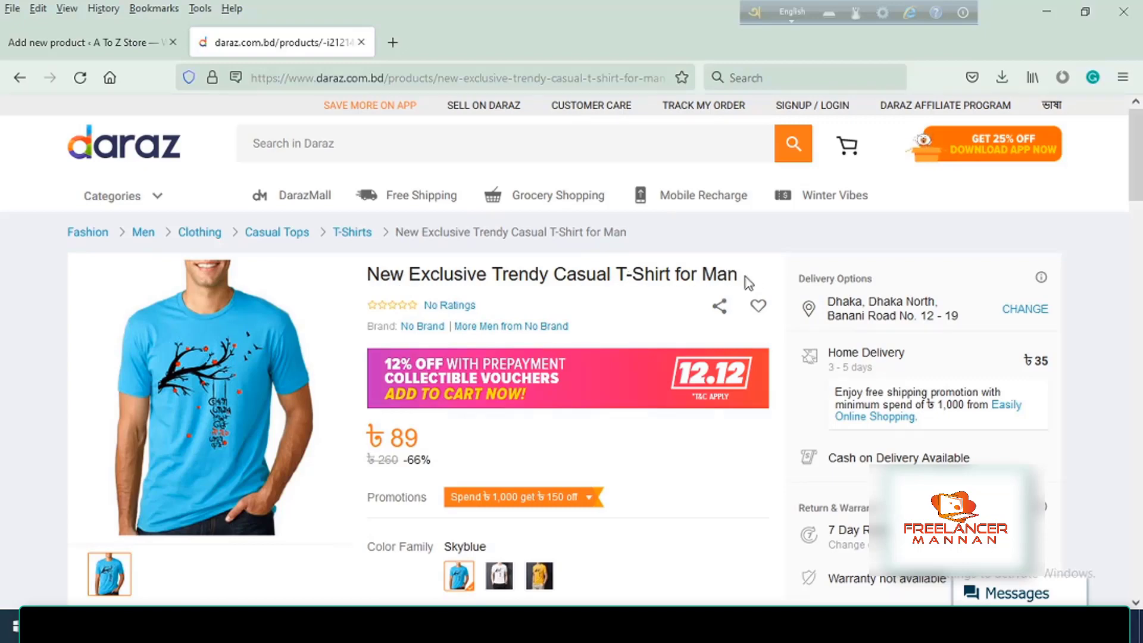
# Step: Copy the listing title "New Exclusive Trendy Casual T-Shirt for Man" into the product name of the new WooCommerce product
pyautogui.moveTo(753, 278); pyautogui.dragTo(370, 280)
pyautogui.hotkey('ctrl', 'c')
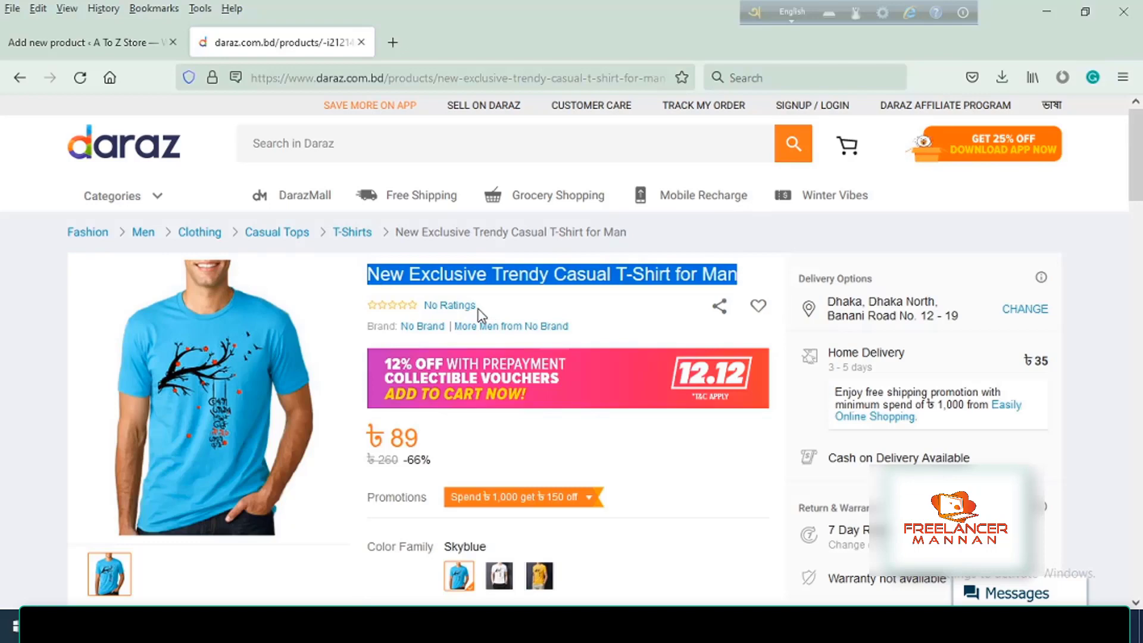
pyautogui.click(93, 43)
pyautogui.click(341, 243)
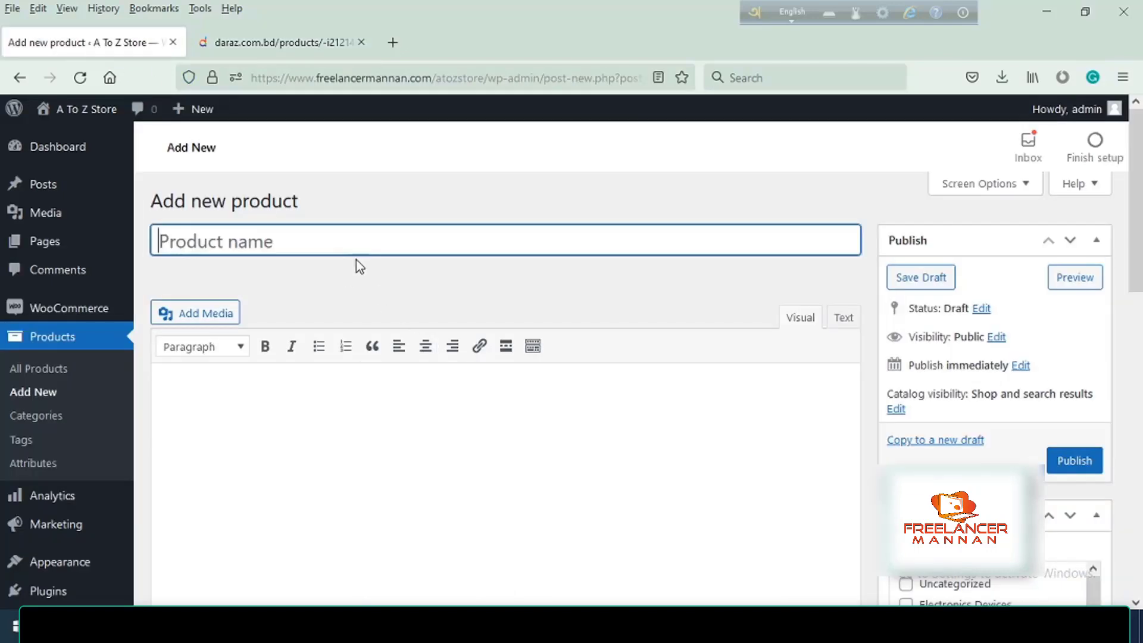
pyautogui.hotkey('ctrl', 'v')
# Step: Copy the Daraz product details and specifications, through "What's in the box", into the new product's description
pyautogui.scroll(-3, 470, 306)
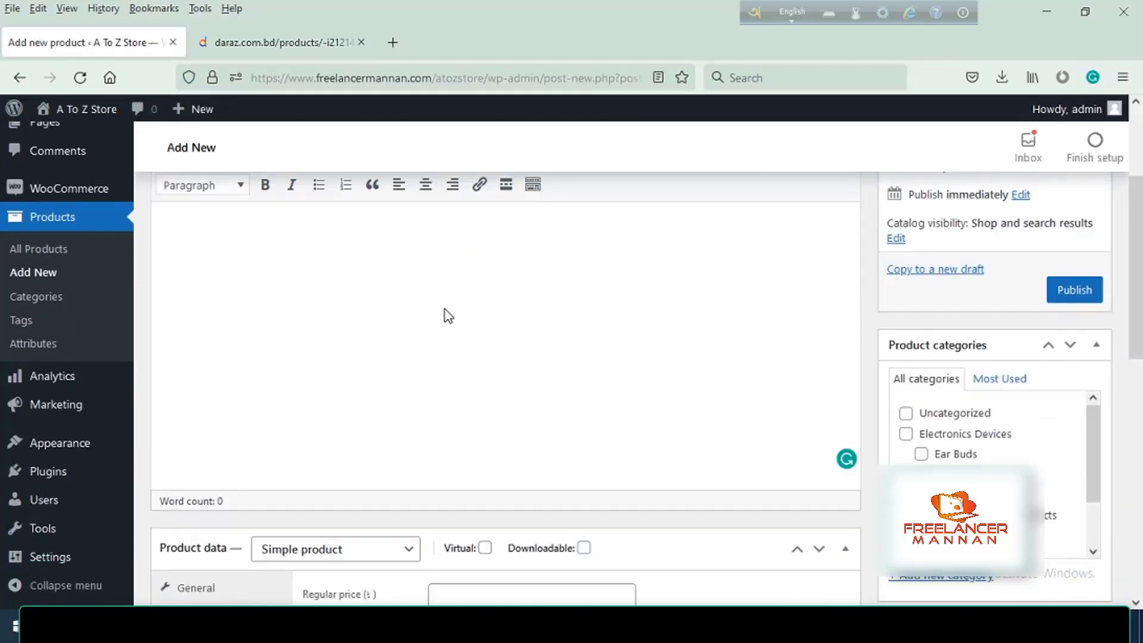
pyautogui.hotkey('ctrl', 'Tab')
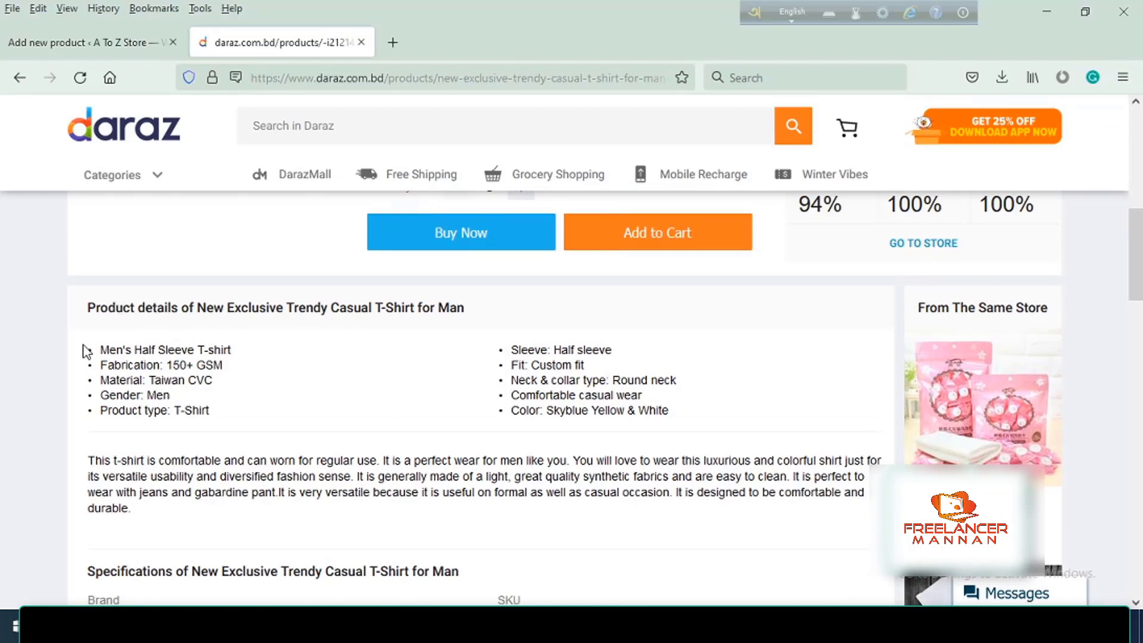
pyautogui.moveTo(86, 351); pyautogui.dragTo(576, 277)
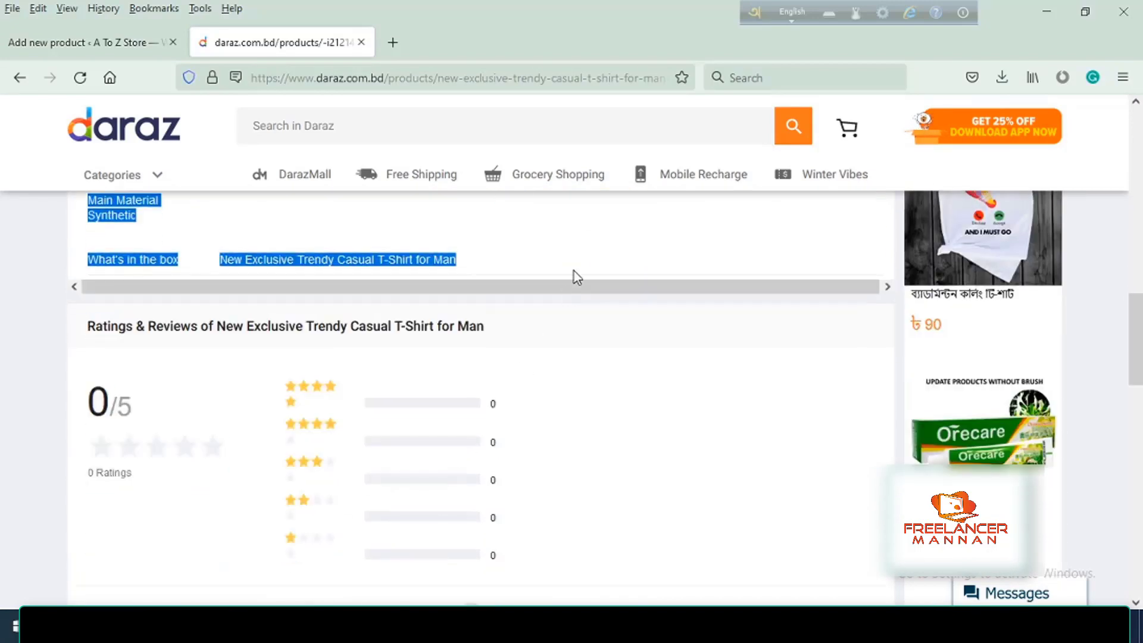
pyautogui.click(76, 52)
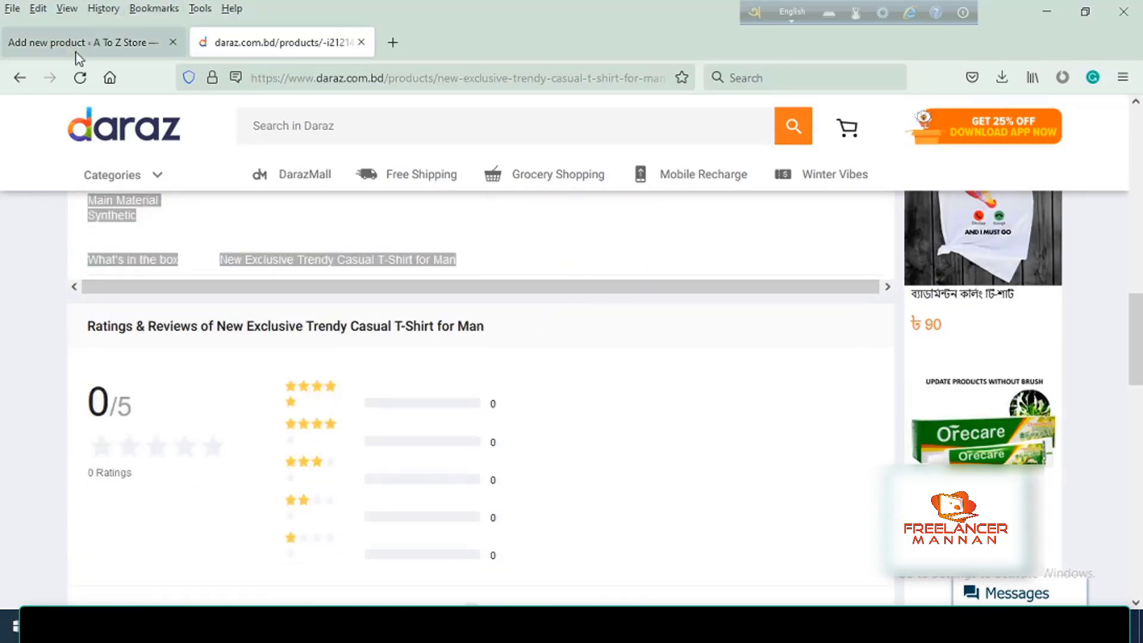
pyautogui.hotkey('ctrl', 'v')
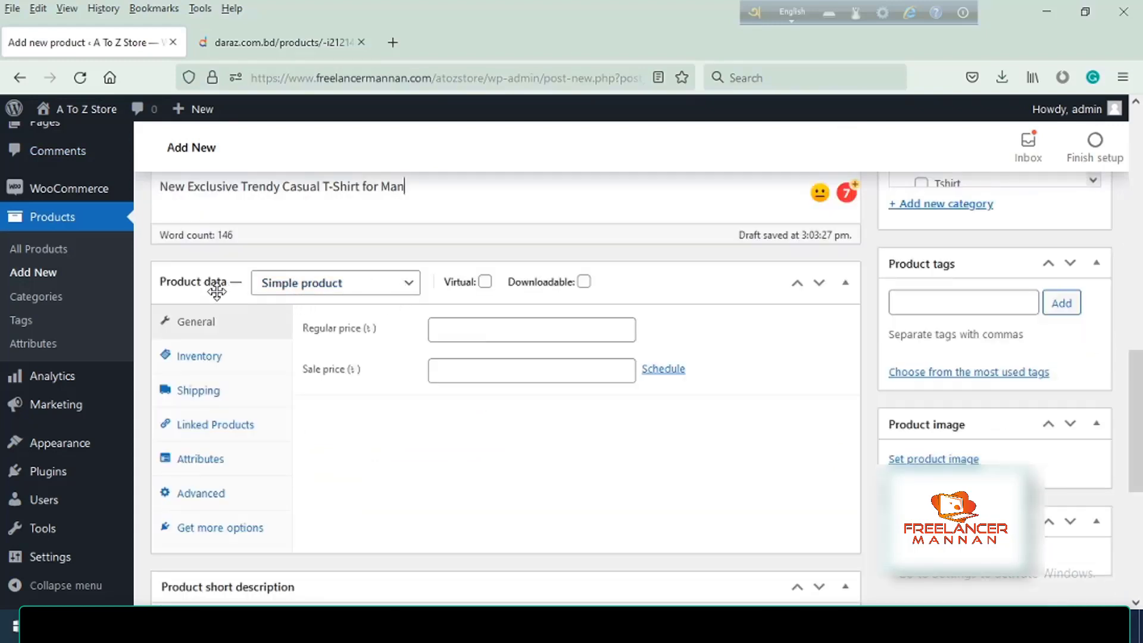
# Step: Make it a variable product with SKU TS656 and enable stock management with a stock quantity of 100
pyautogui.click(408, 283)
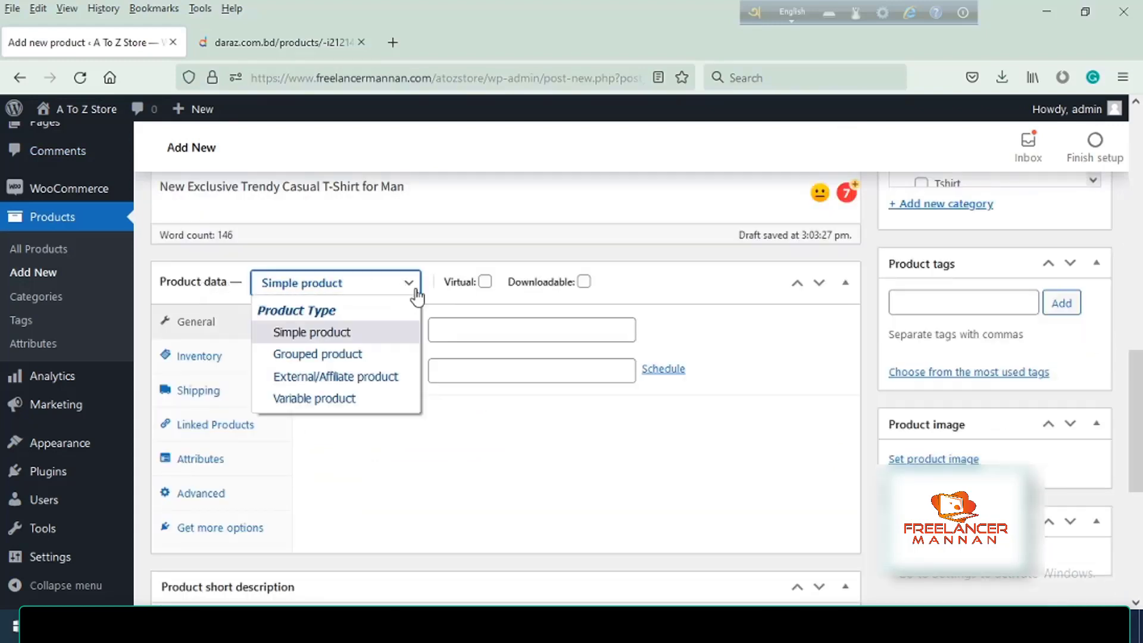
pyautogui.click(324, 400)
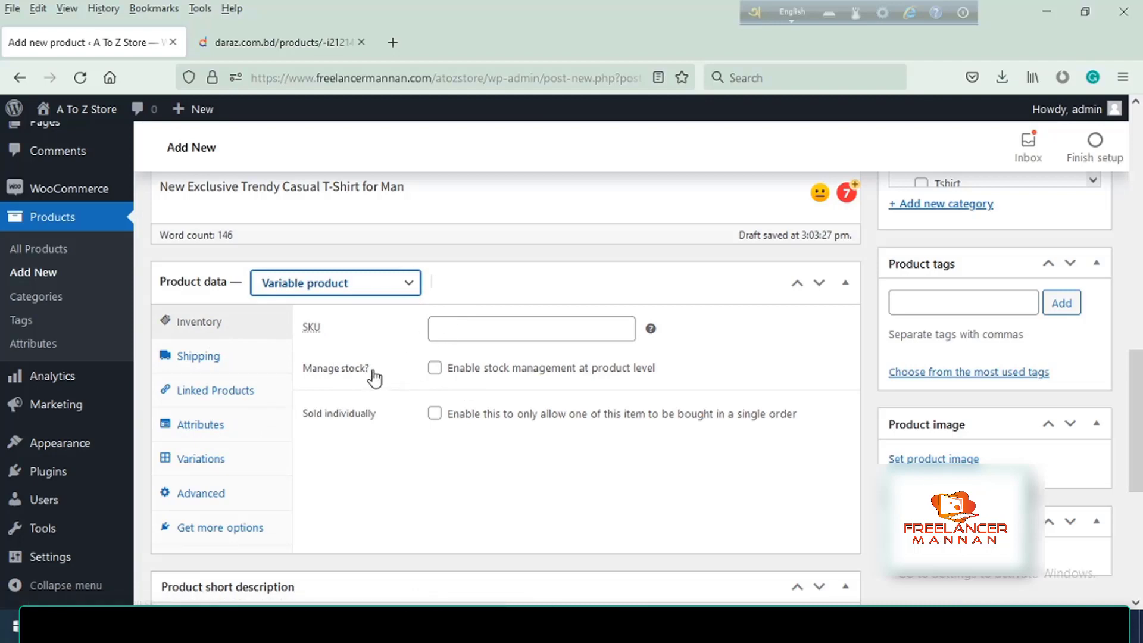
pyautogui.click(461, 325)
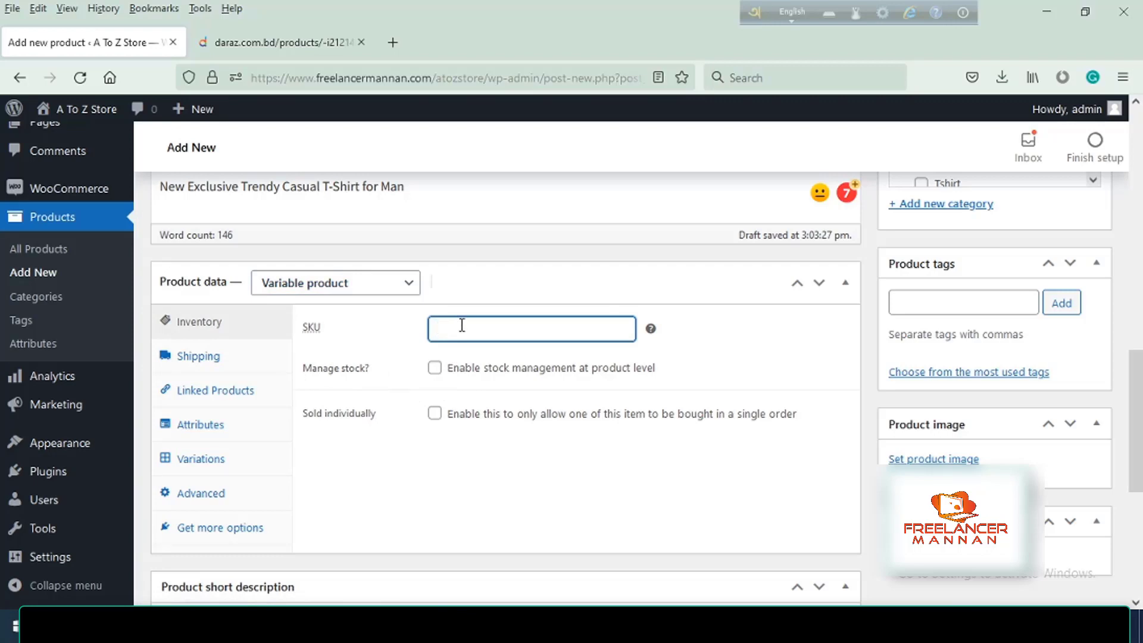
pyautogui.write('TS656')
pyautogui.click(435, 369)
pyautogui.moveTo(490, 412); pyautogui.dragTo(427, 413)
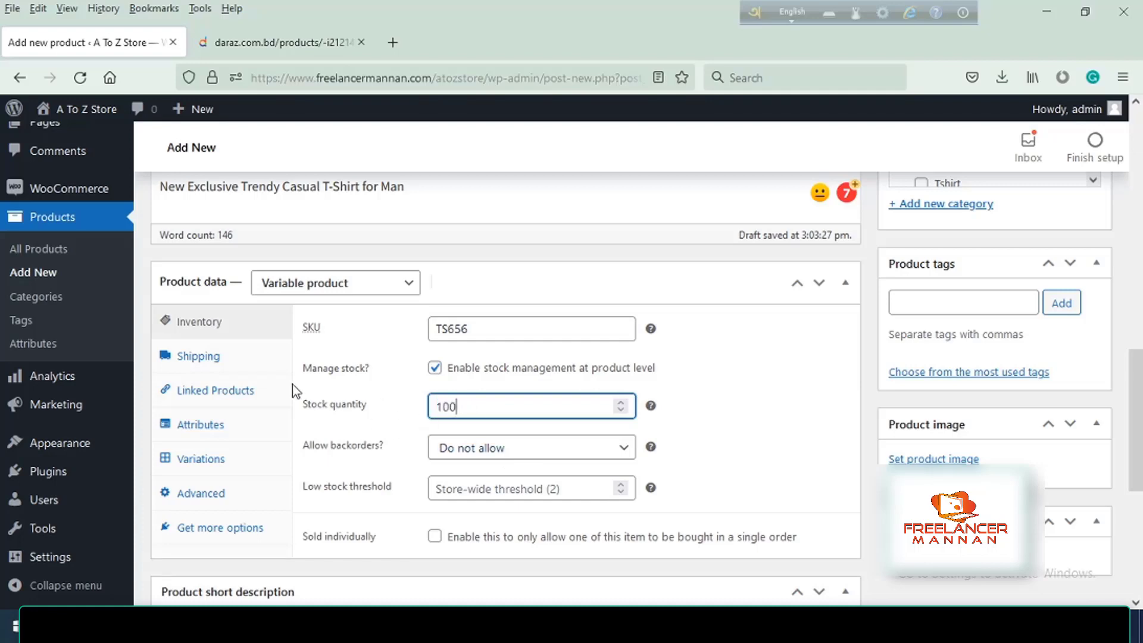
# Step: Review the product's shipping weight, dimensions and shipping class settings
pyautogui.click(214, 358)
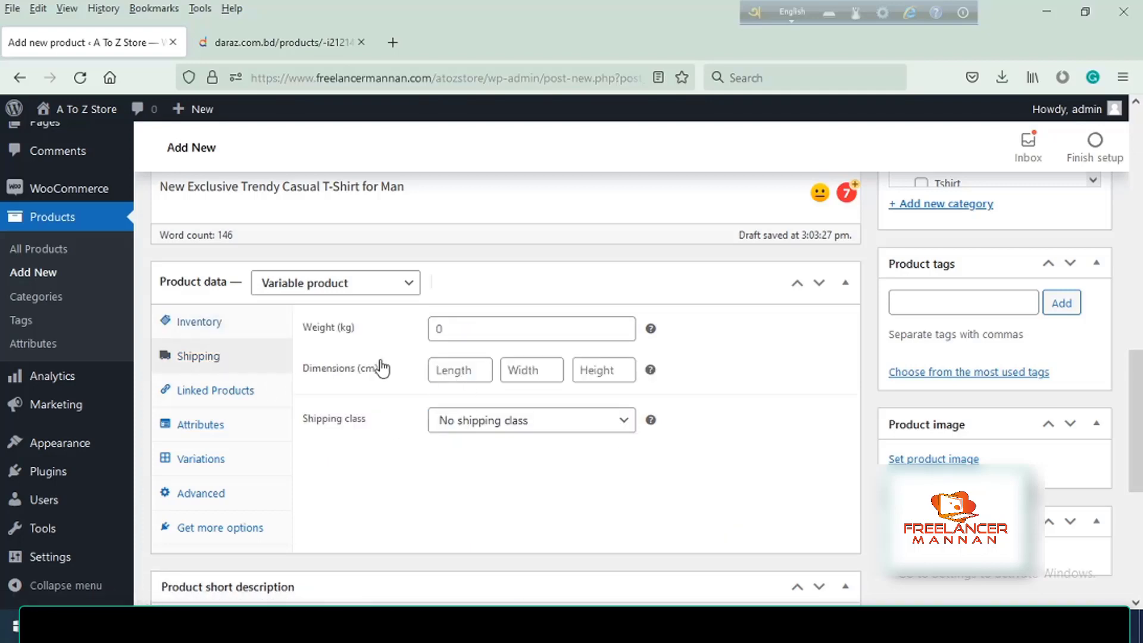
pyautogui.click(467, 321)
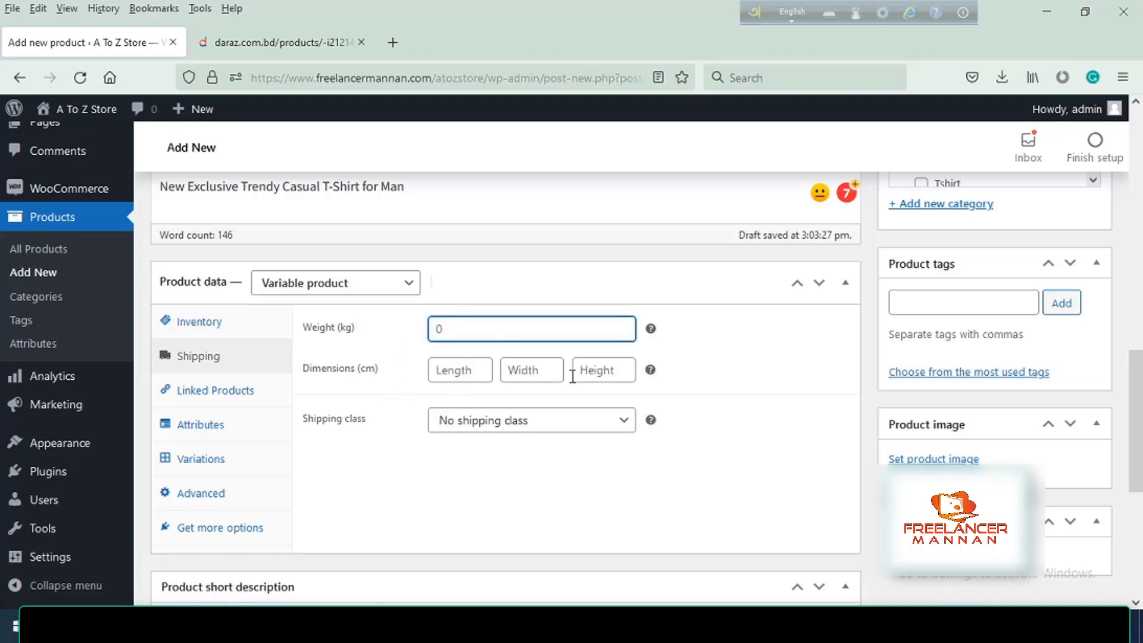
pyautogui.click(624, 426)
pyautogui.click(705, 447)
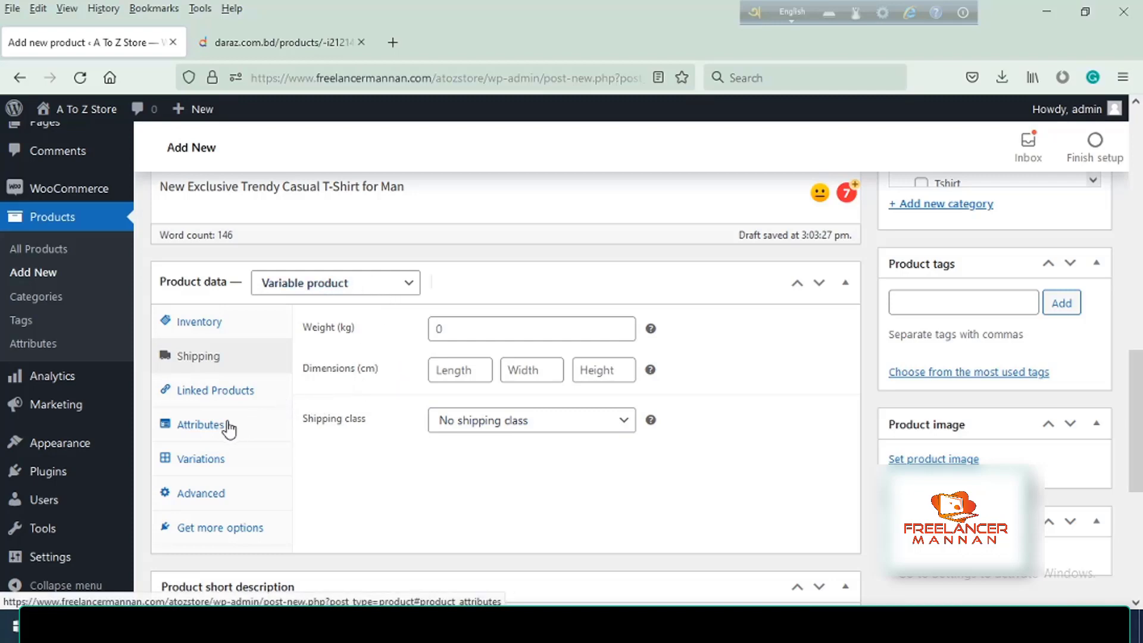
# Step: Add the existing Color attribute to the variable product
pyautogui.click(201, 424)
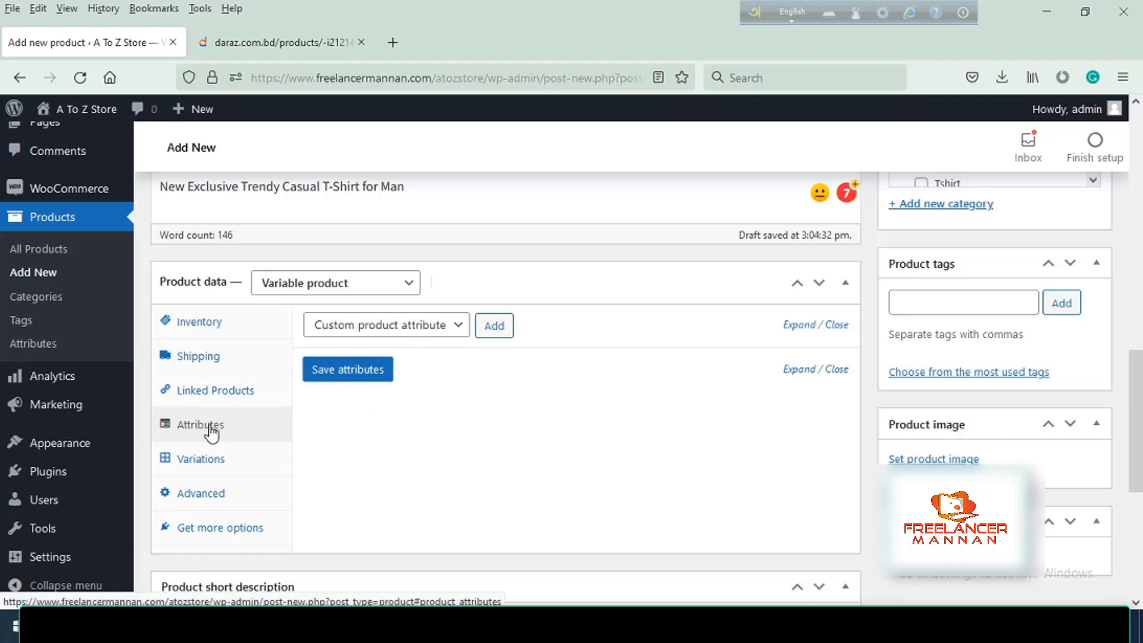
pyautogui.click(454, 327)
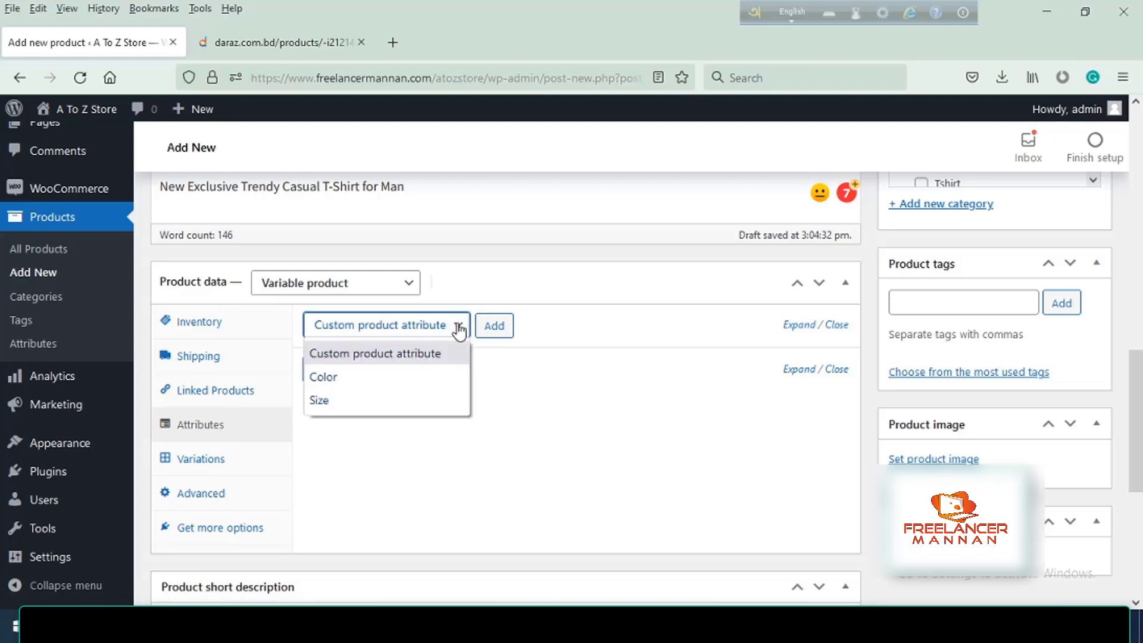
pyautogui.click(351, 381)
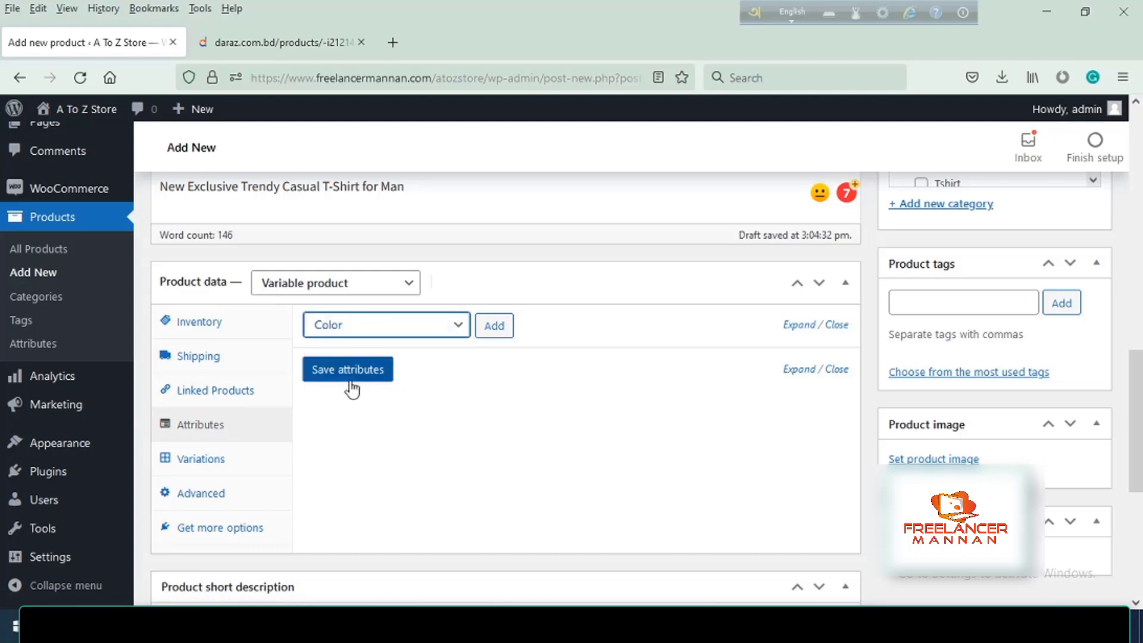
pyautogui.click(498, 327)
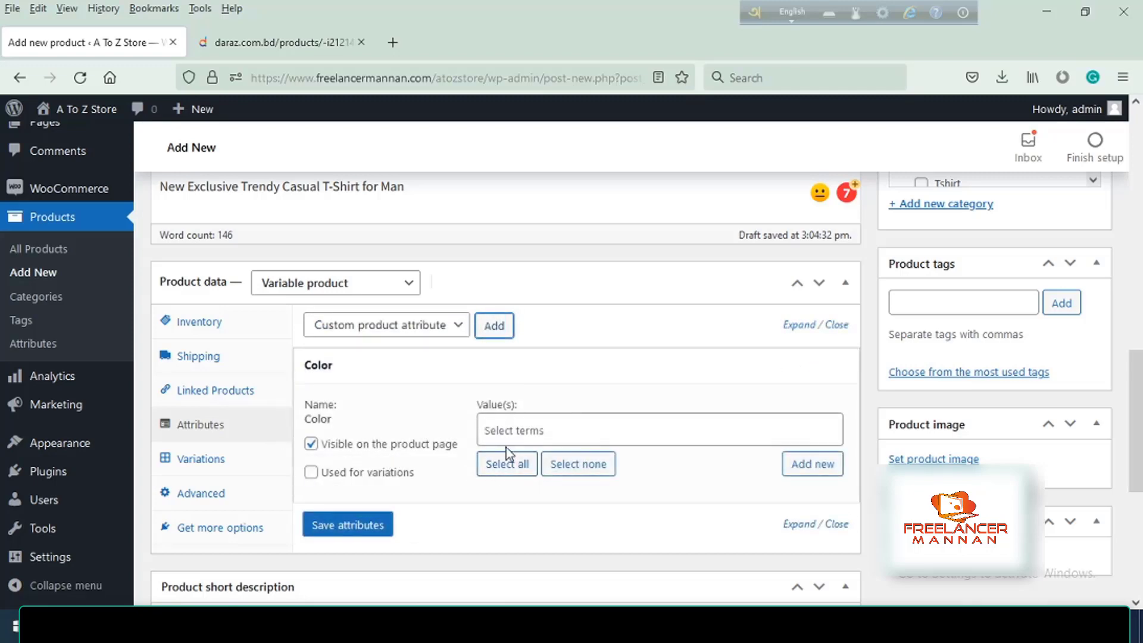
# Step: Assign the values Black, Blue and White to the Color attribute, enable it for variations and save the attributes
pyautogui.click(545, 428)
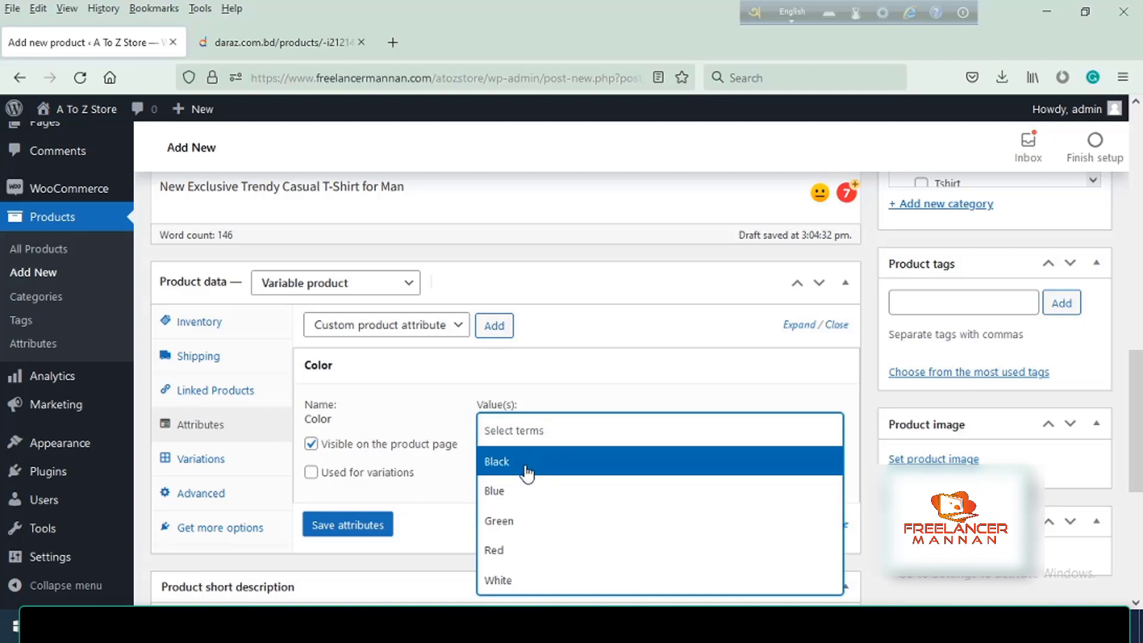
pyautogui.click(526, 470)
pyautogui.click(537, 433)
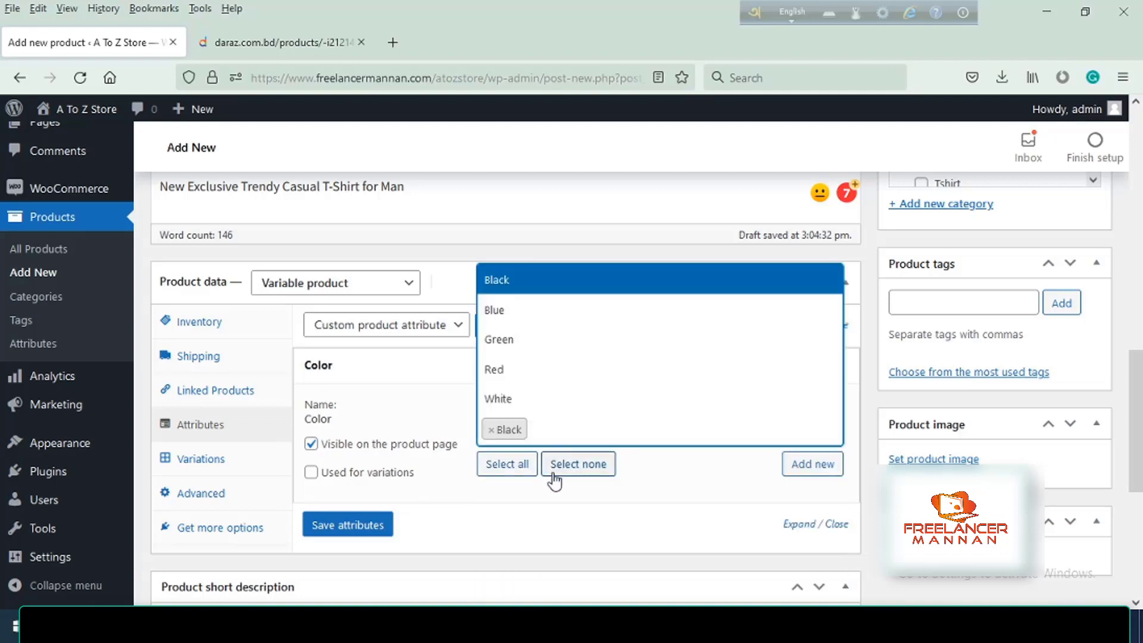
pyautogui.click(509, 344)
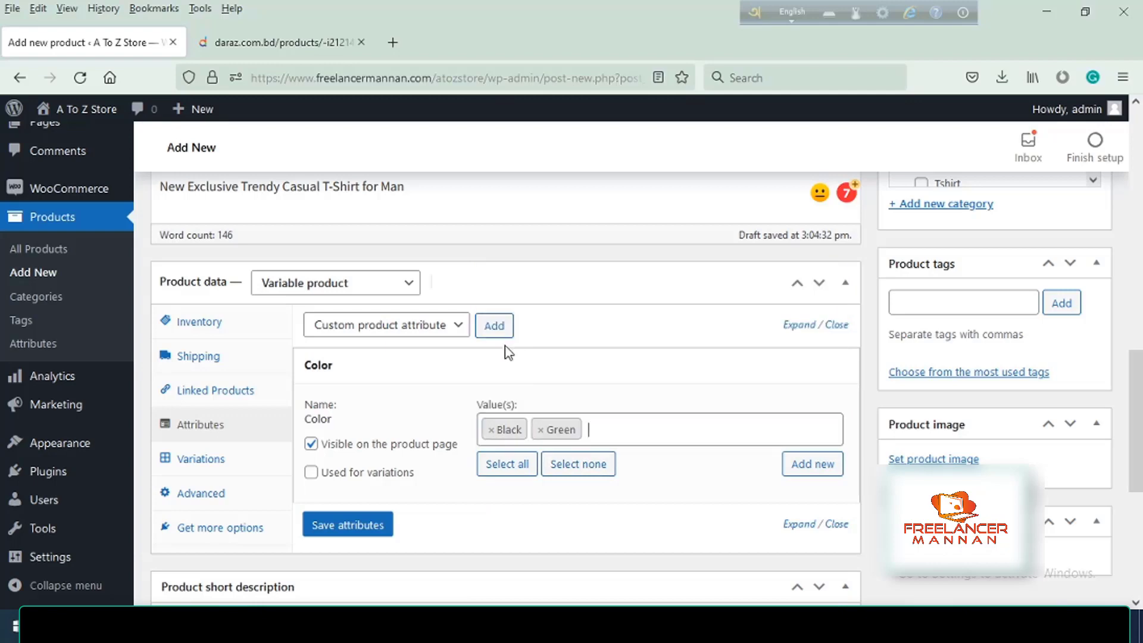
pyautogui.click(537, 429)
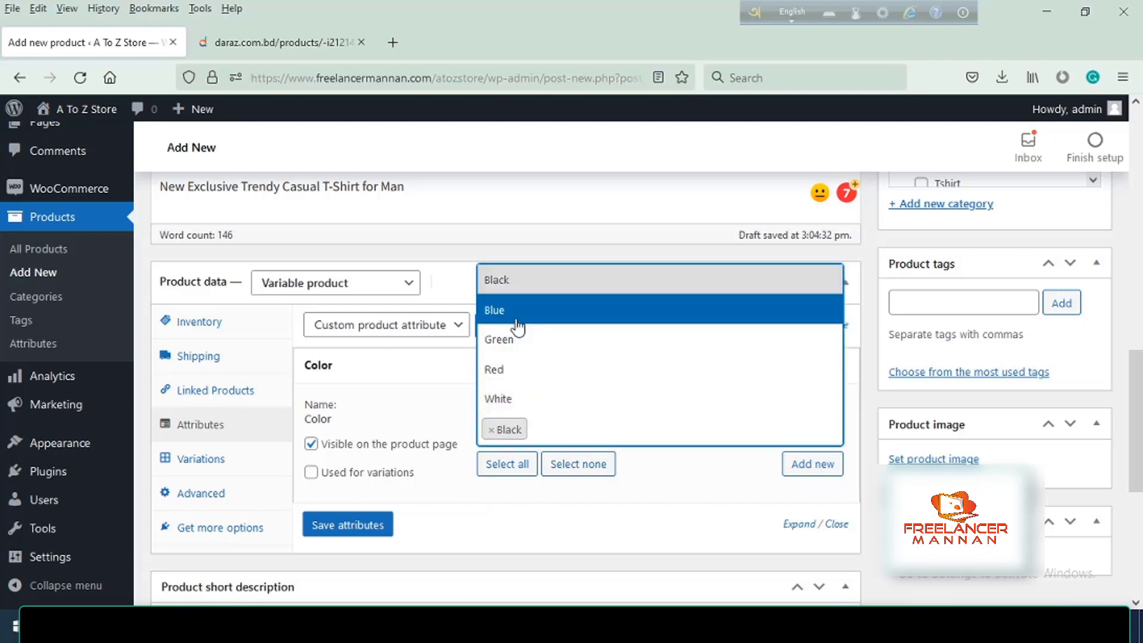
pyautogui.click(514, 314)
pyautogui.click(583, 432)
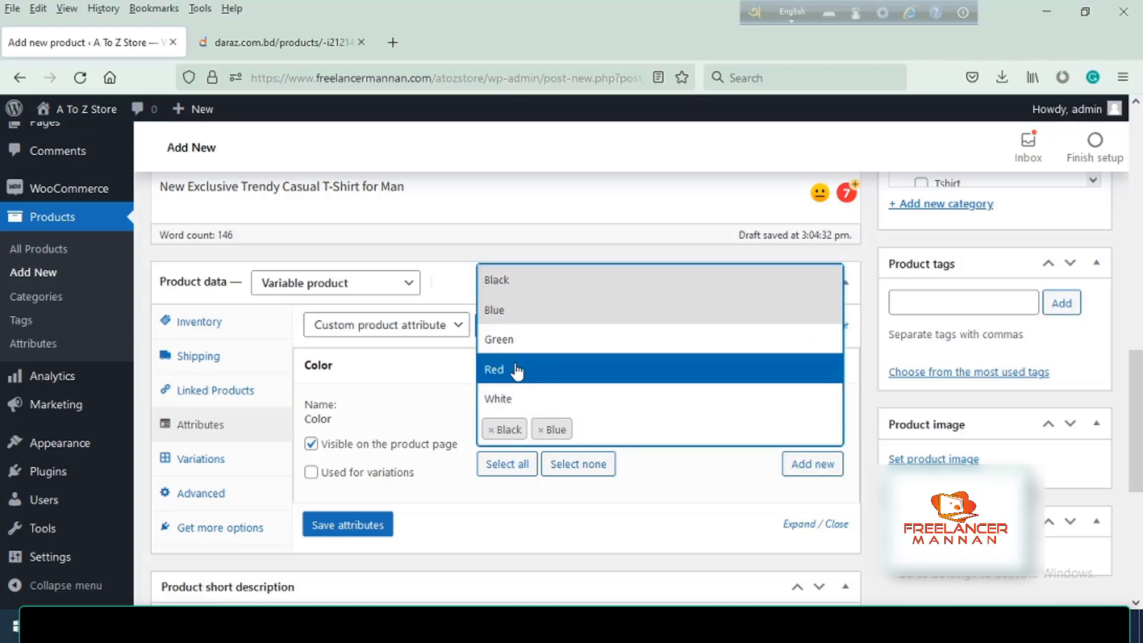
pyautogui.click(511, 398)
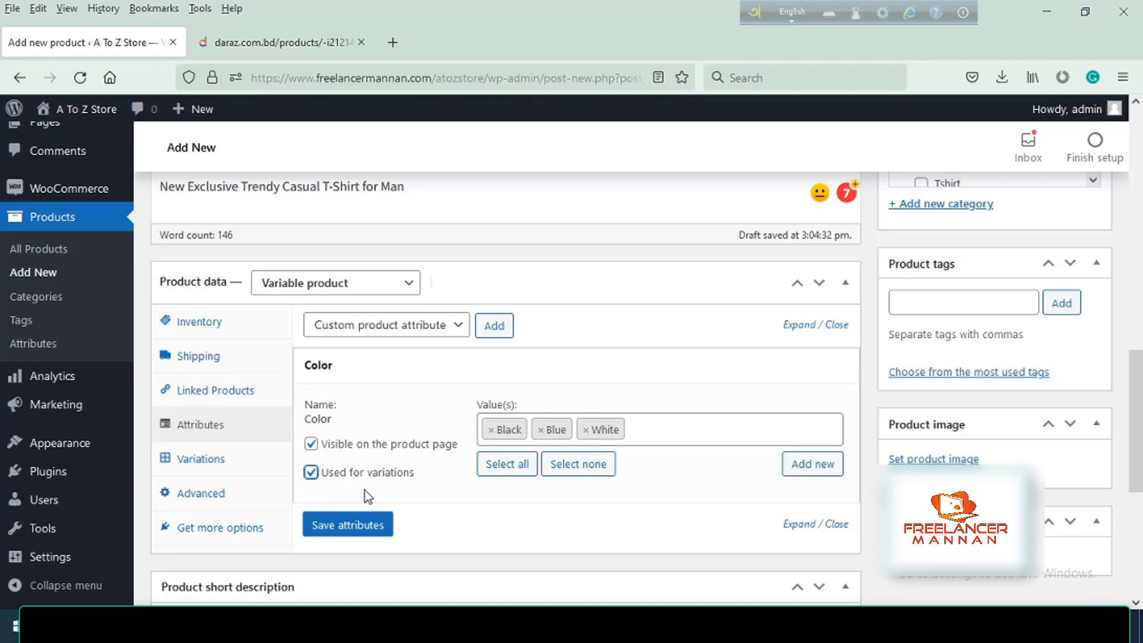
pyautogui.click(349, 536)
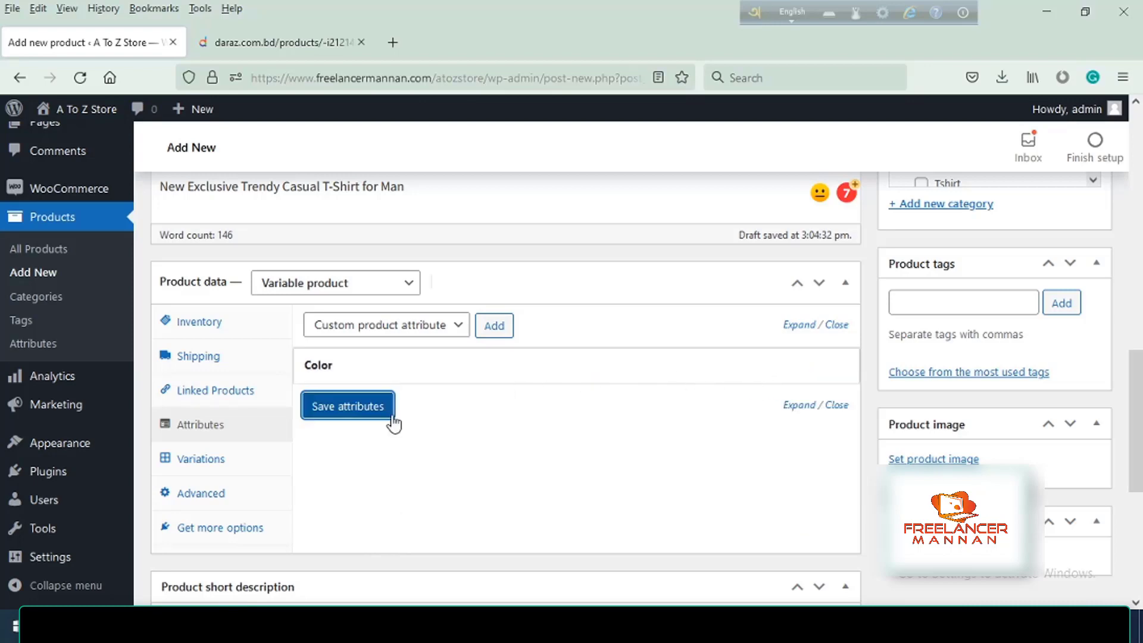
# Step: Add the existing Size attribute to the variable product
pyautogui.click(455, 326)
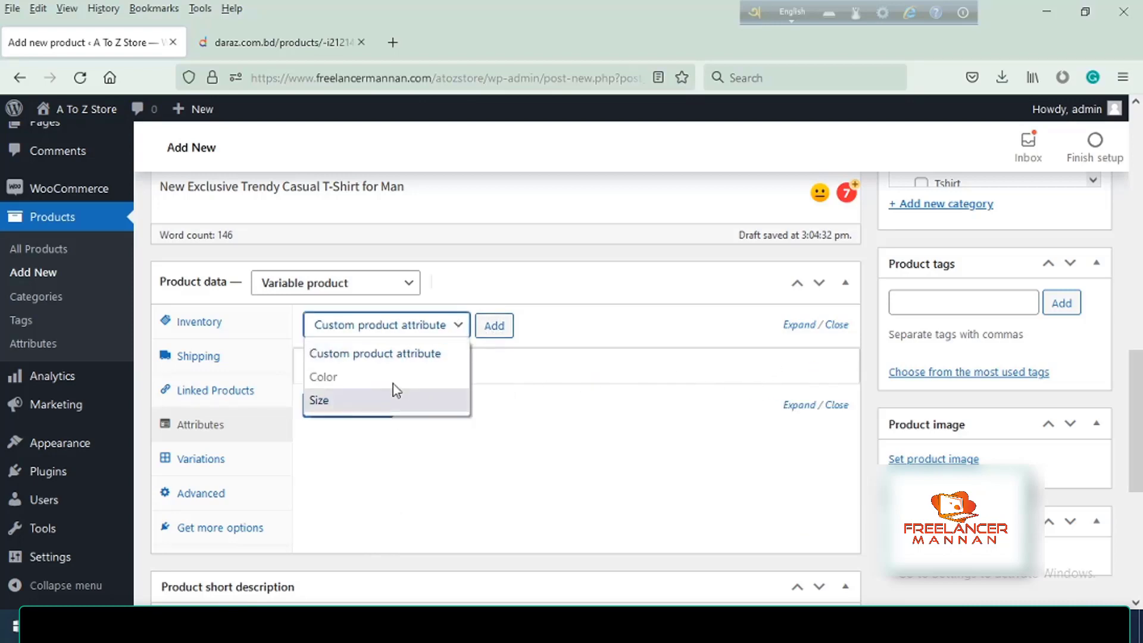
pyautogui.click(360, 407)
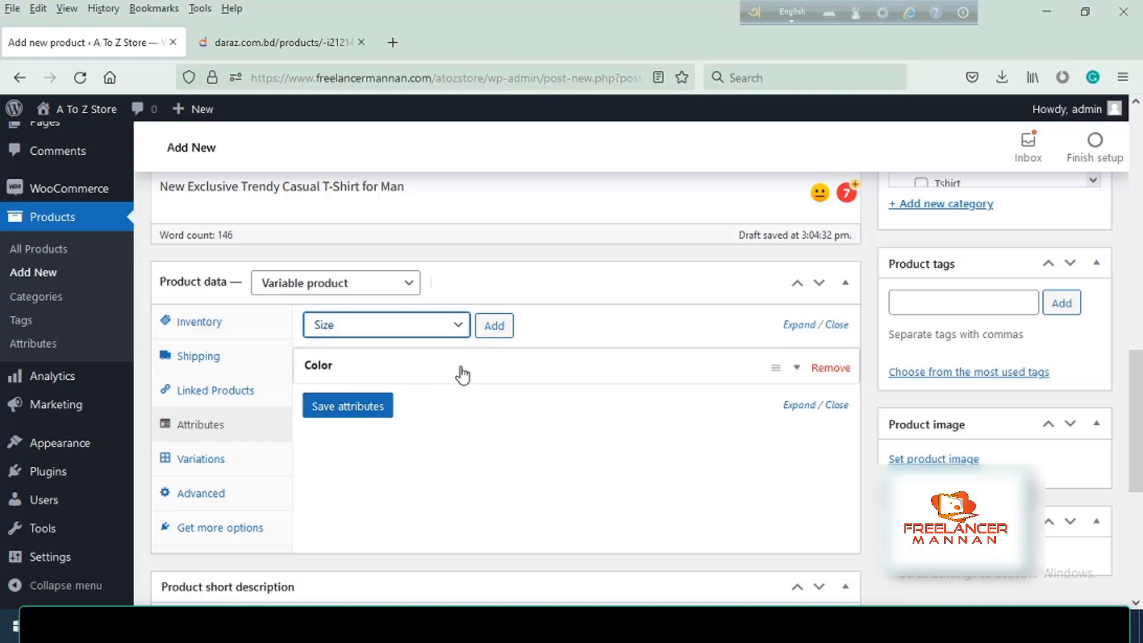
pyautogui.click(500, 326)
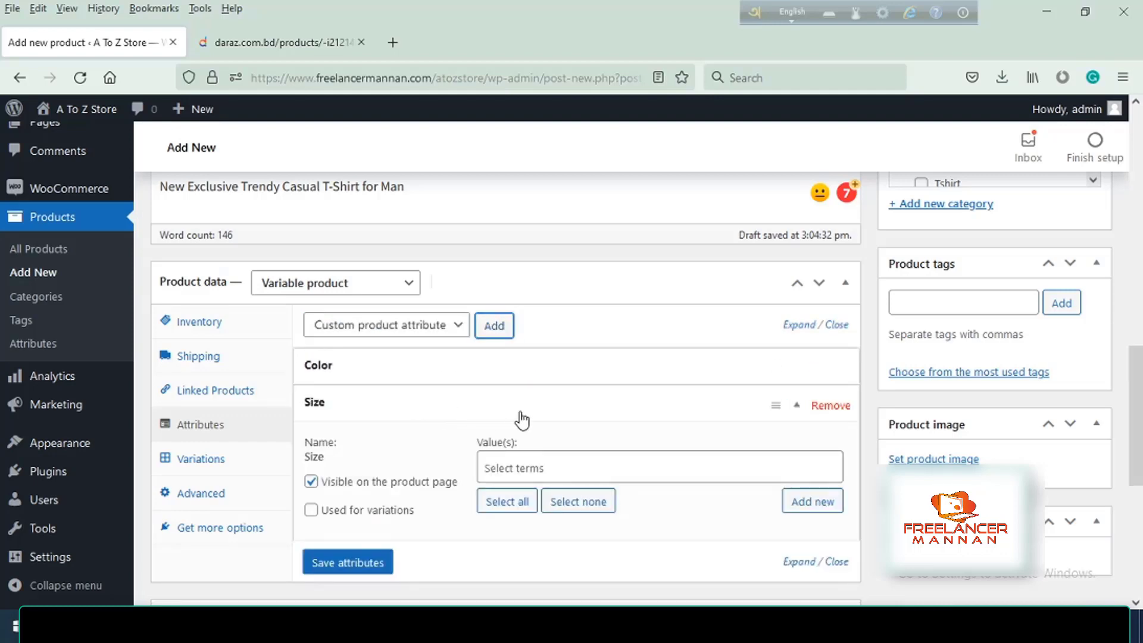
# Step: Assign the values L, M and XL to the Size attribute, leaving out S
pyautogui.click(547, 468)
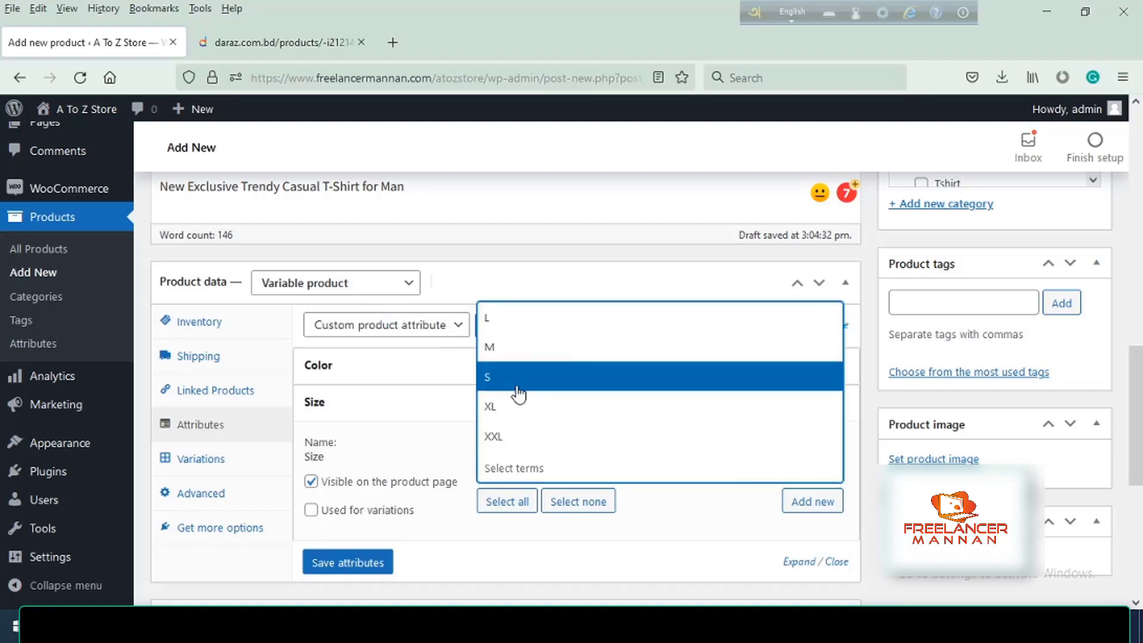
pyautogui.click(517, 383)
pyautogui.click(514, 458)
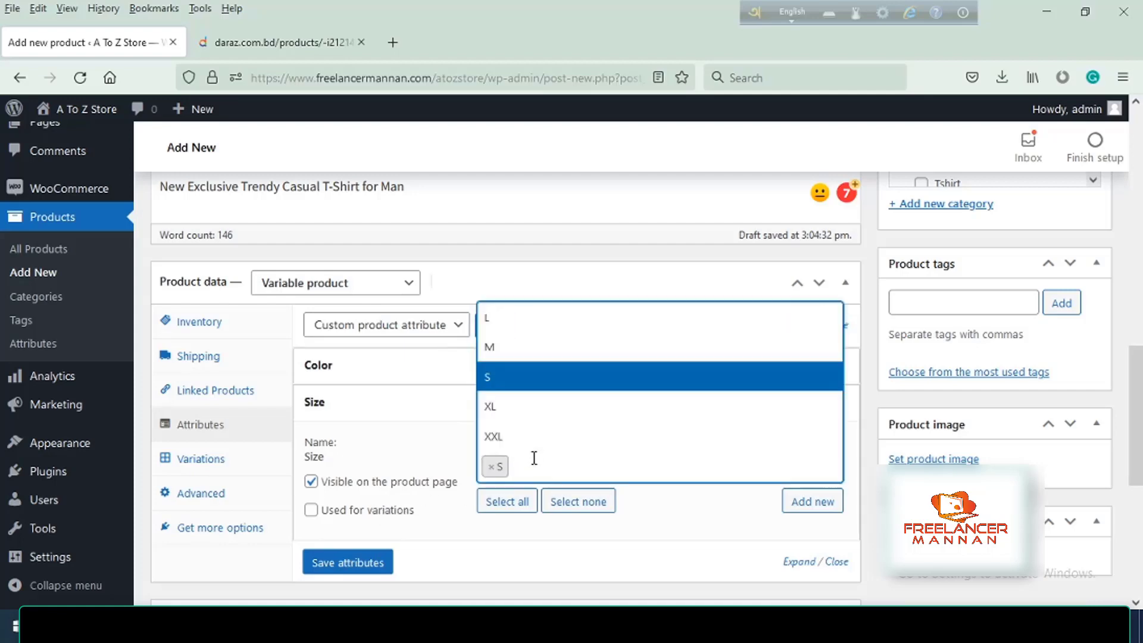
pyautogui.click(517, 346)
pyautogui.click(576, 477)
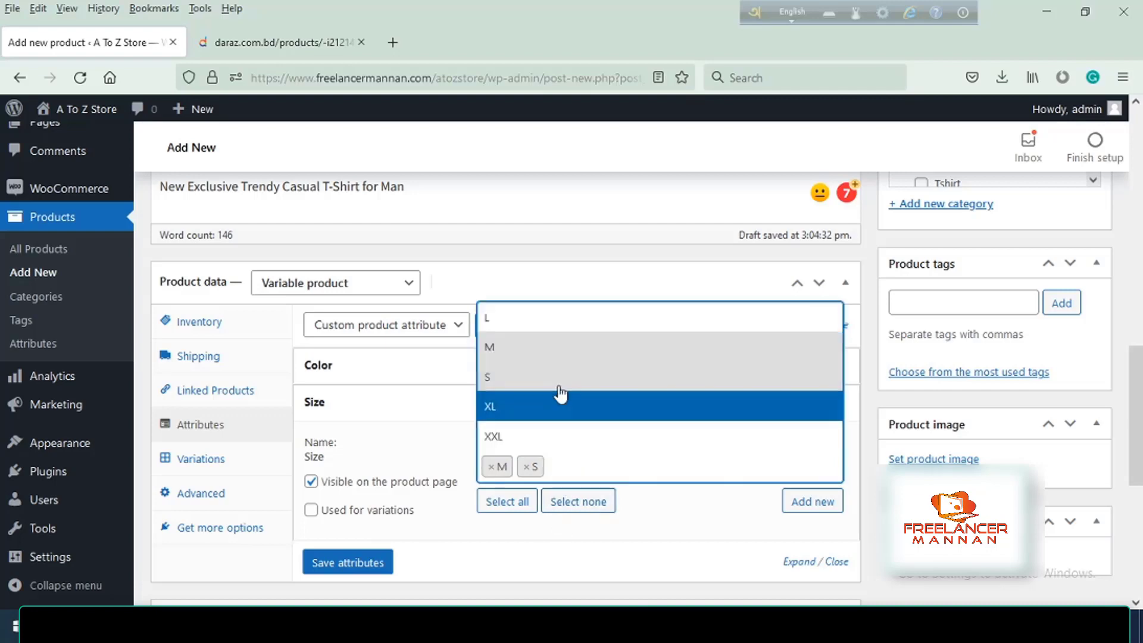
pyautogui.click(523, 324)
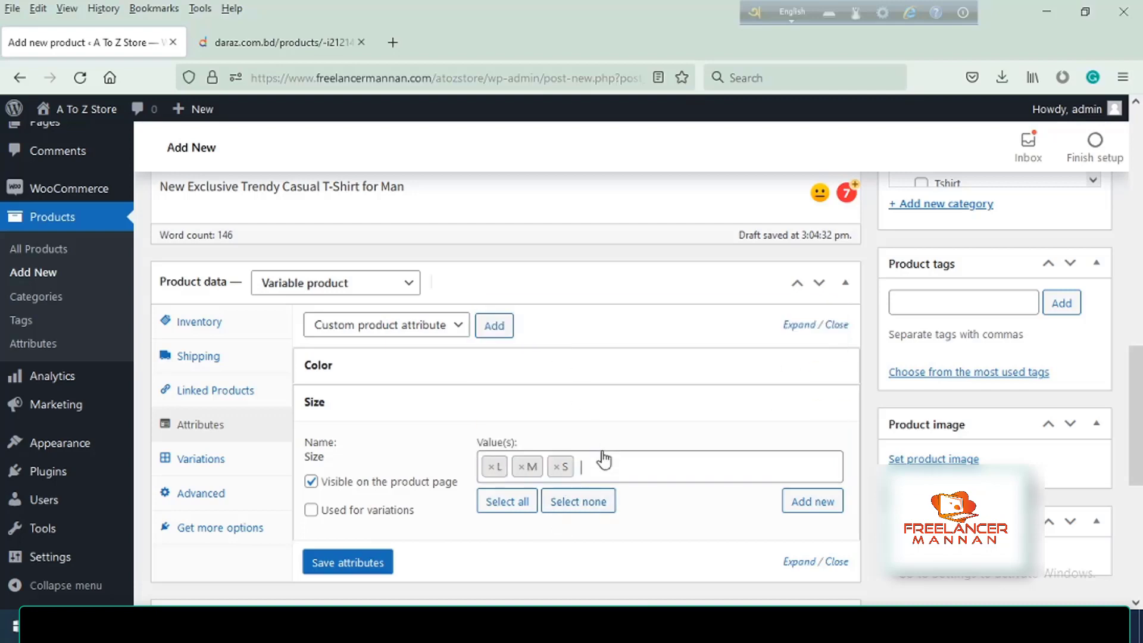
pyautogui.click(556, 467)
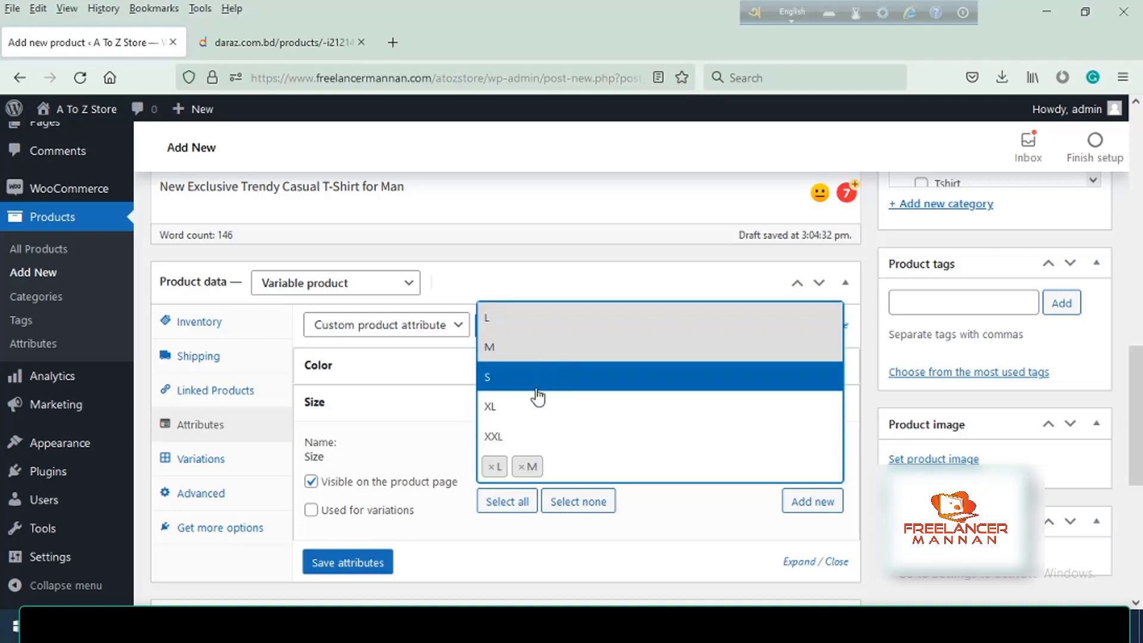
pyautogui.click(527, 408)
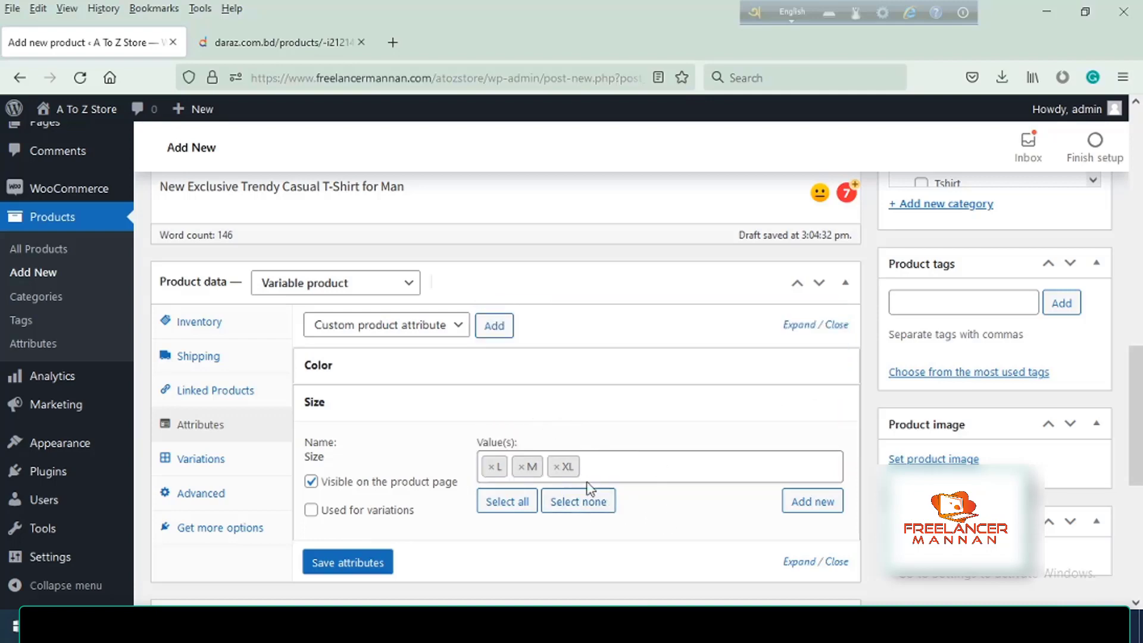
# Step: Enable the Size attribute for variations and save the attributes
pyautogui.click(502, 471)
pyautogui.click(576, 519)
pyautogui.click(311, 510)
pyautogui.click(353, 564)
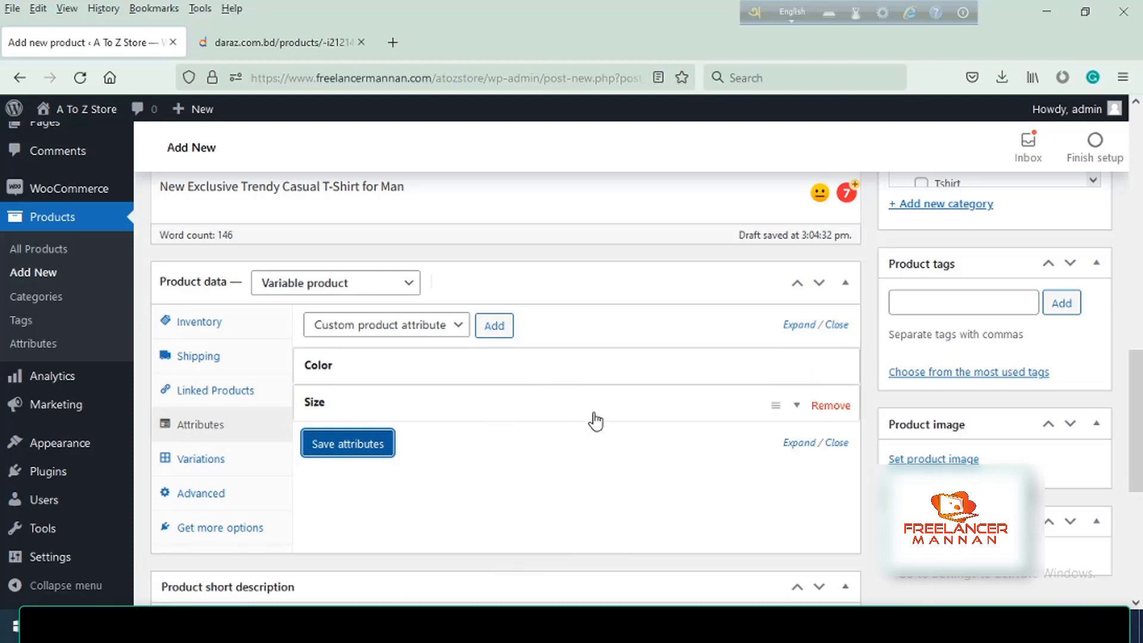
pyautogui.click(709, 448)
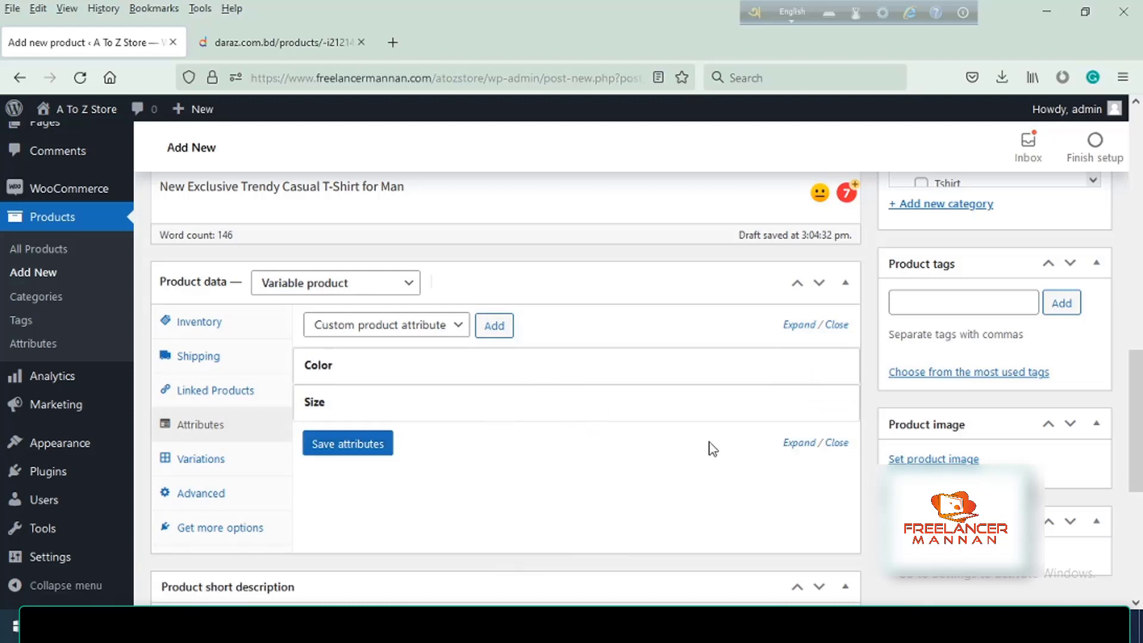
# Step: Create variations from all attributes, linking every color and size combination
pyautogui.click(203, 460)
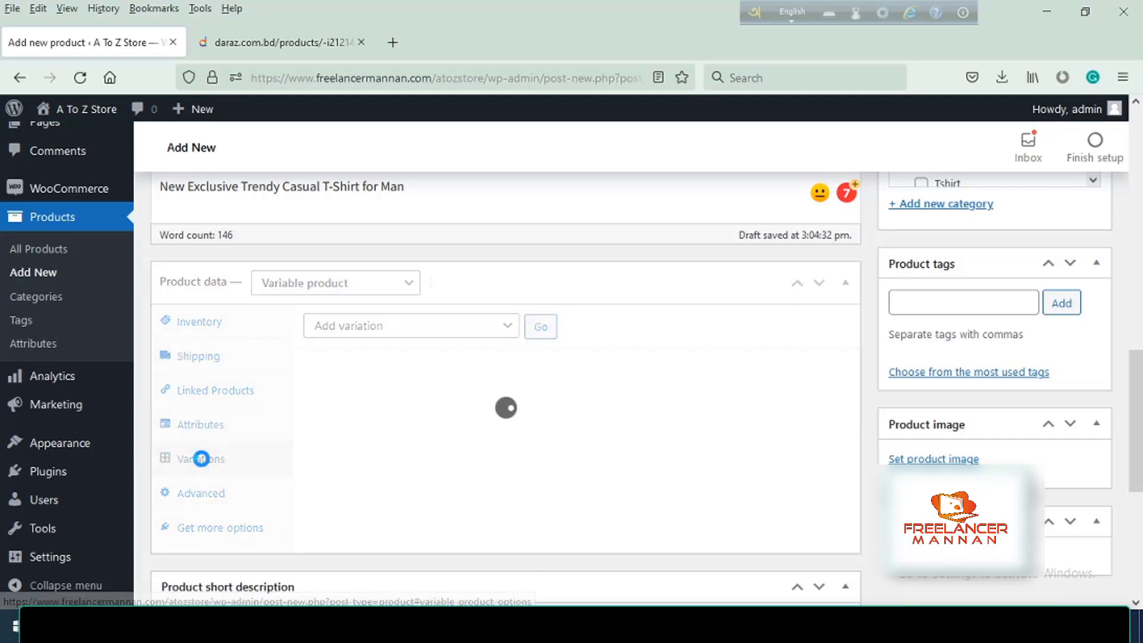
pyautogui.click(510, 328)
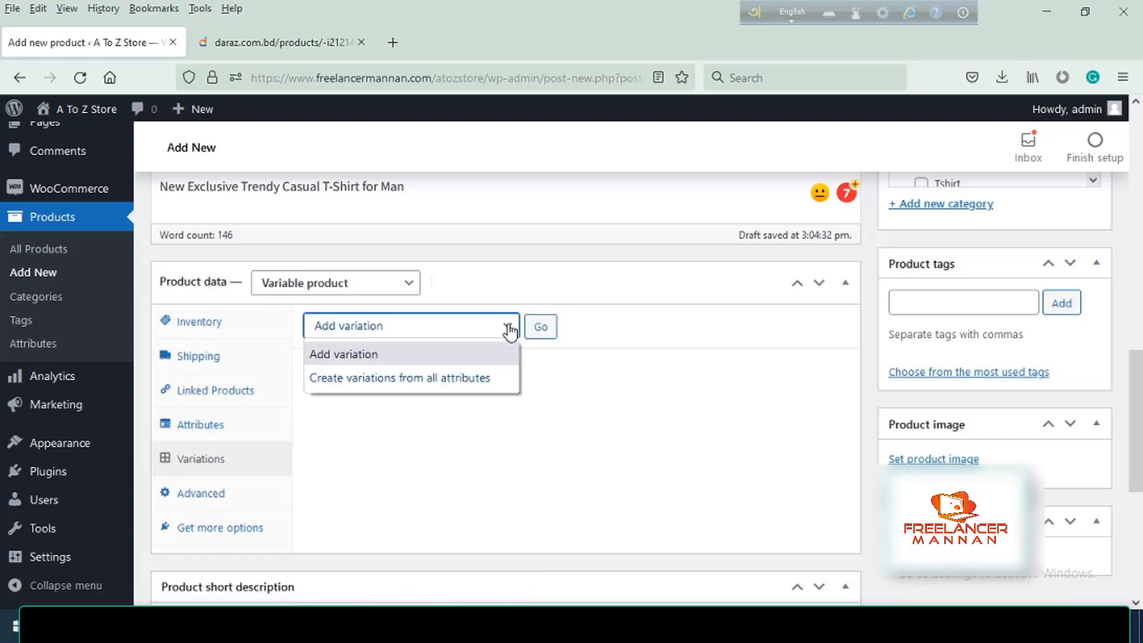
pyautogui.click(452, 381)
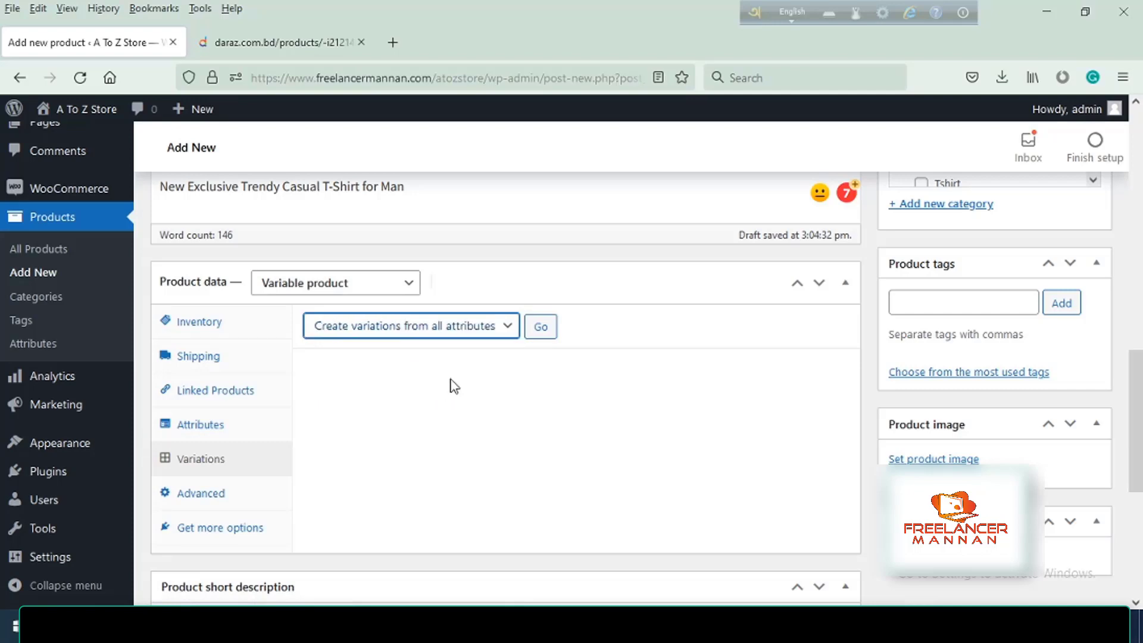
pyautogui.click(540, 327)
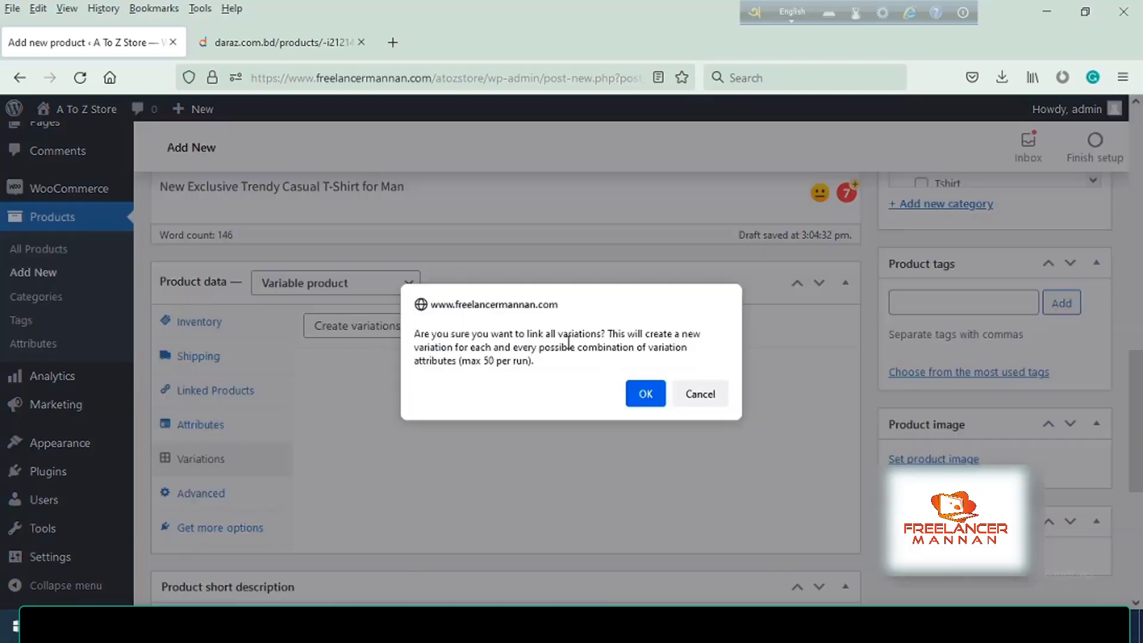
pyautogui.click(645, 393)
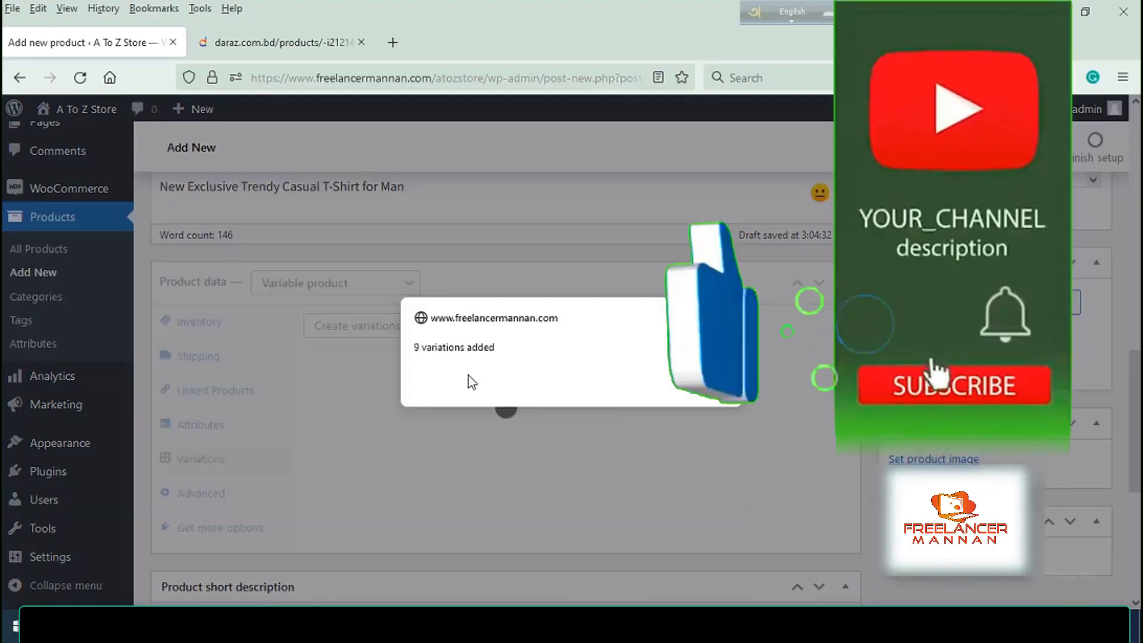
pyautogui.click(709, 380)
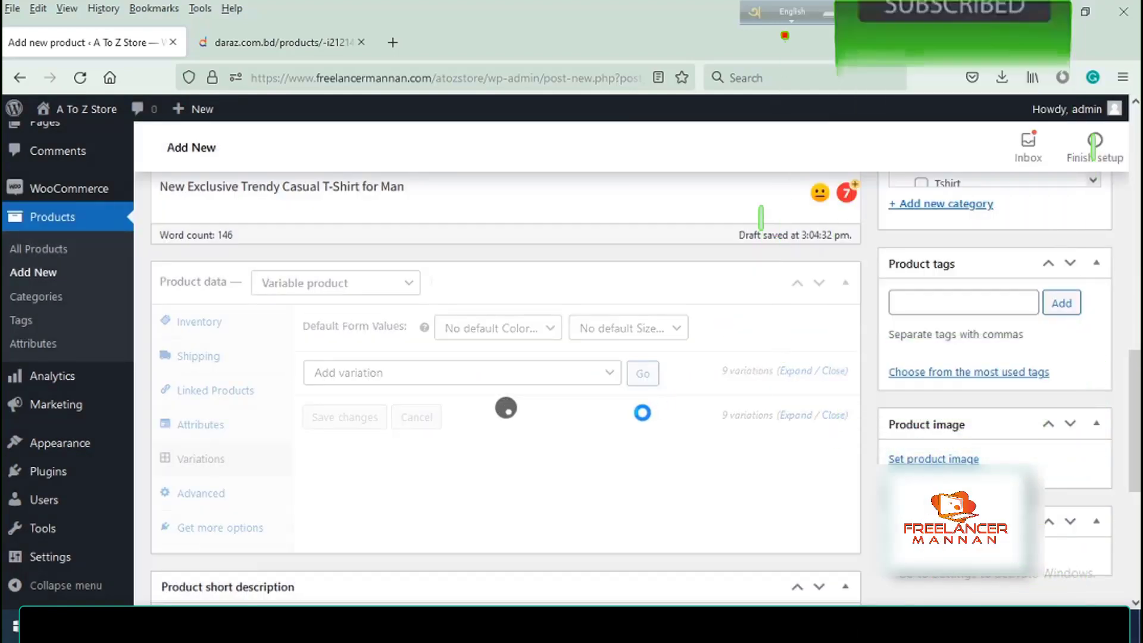
# Step: Look through the list of generated color and size variations and expand the Black, L variation
pyautogui.scroll(-2, 643, 417)
pyautogui.scroll(-1, 641, 420)
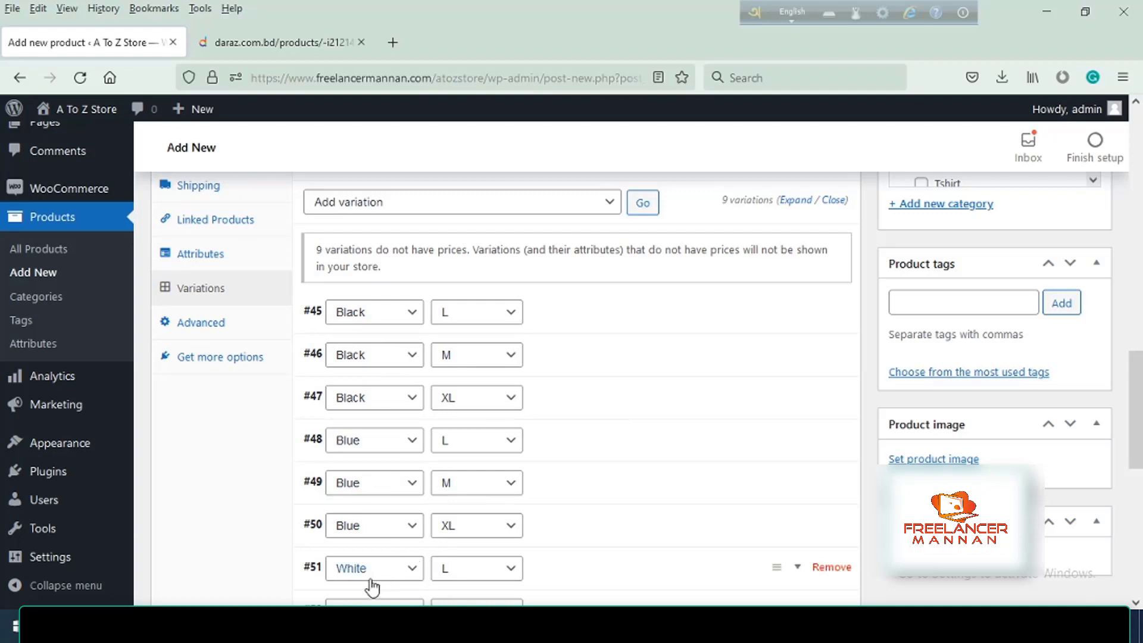
pyautogui.scroll(-3, 452, 553)
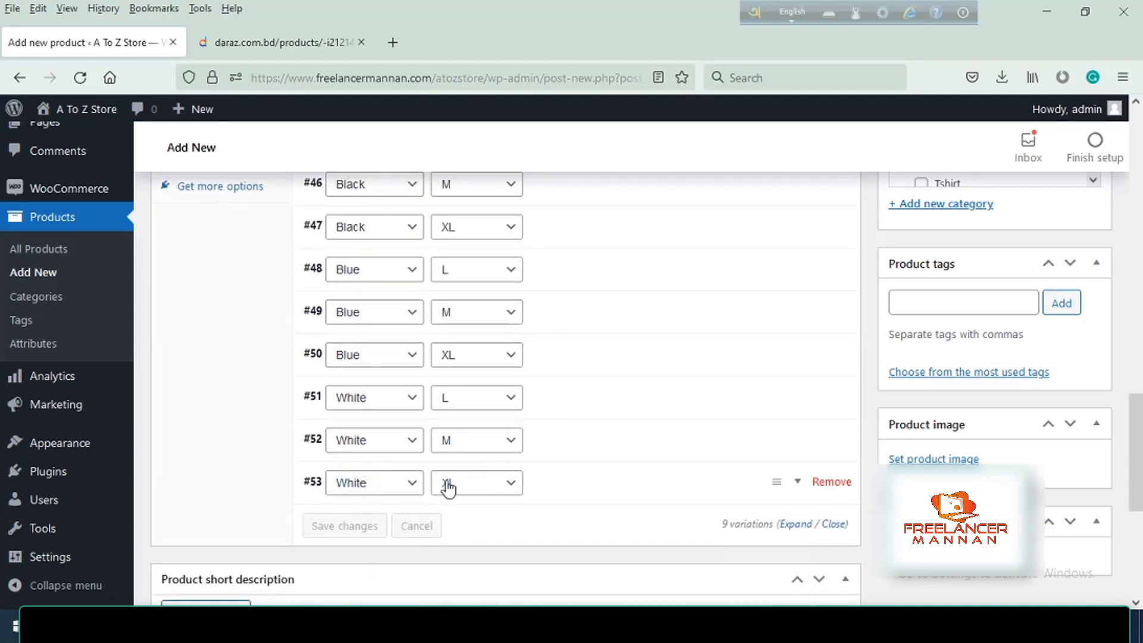
pyautogui.scroll(3, 534, 507)
pyautogui.scroll(1, 538, 507)
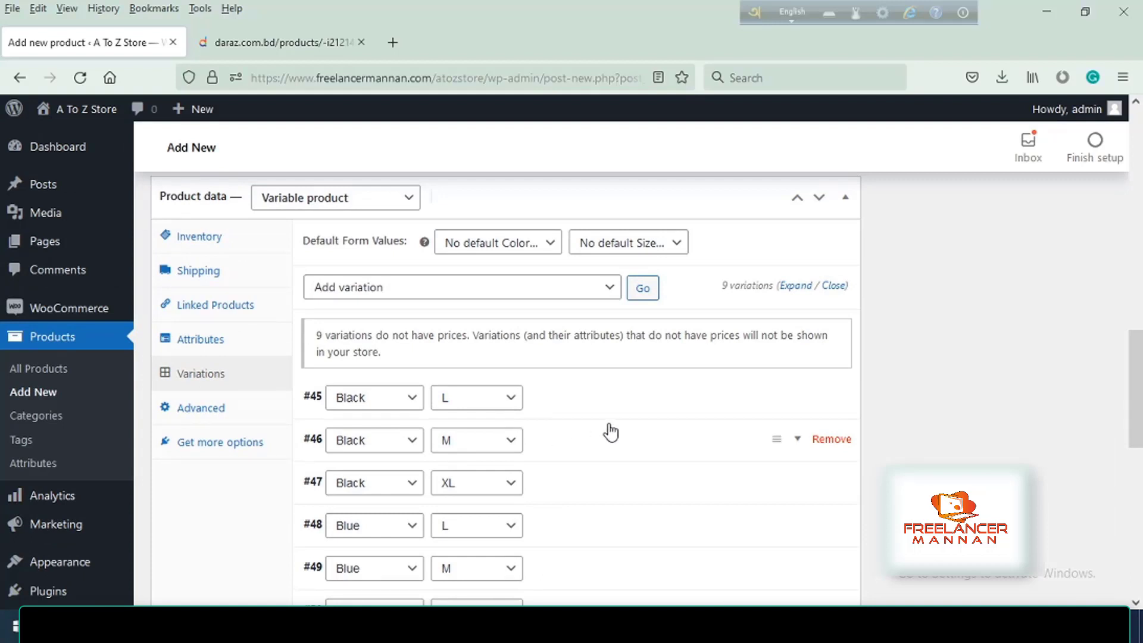
pyautogui.click(574, 409)
pyautogui.scroll(-3, 574, 408)
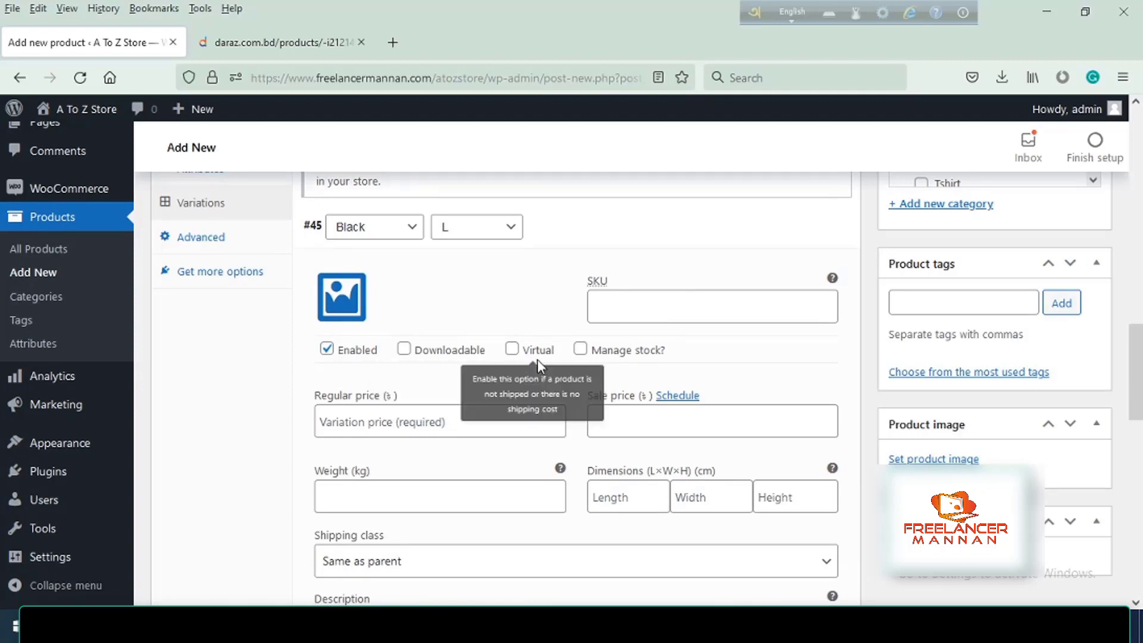
# Step: Examine the Black, L variation's stock management, prices, weight, dimensions, shipping class and description settings
pyautogui.click(581, 349)
pyautogui.click(580, 349)
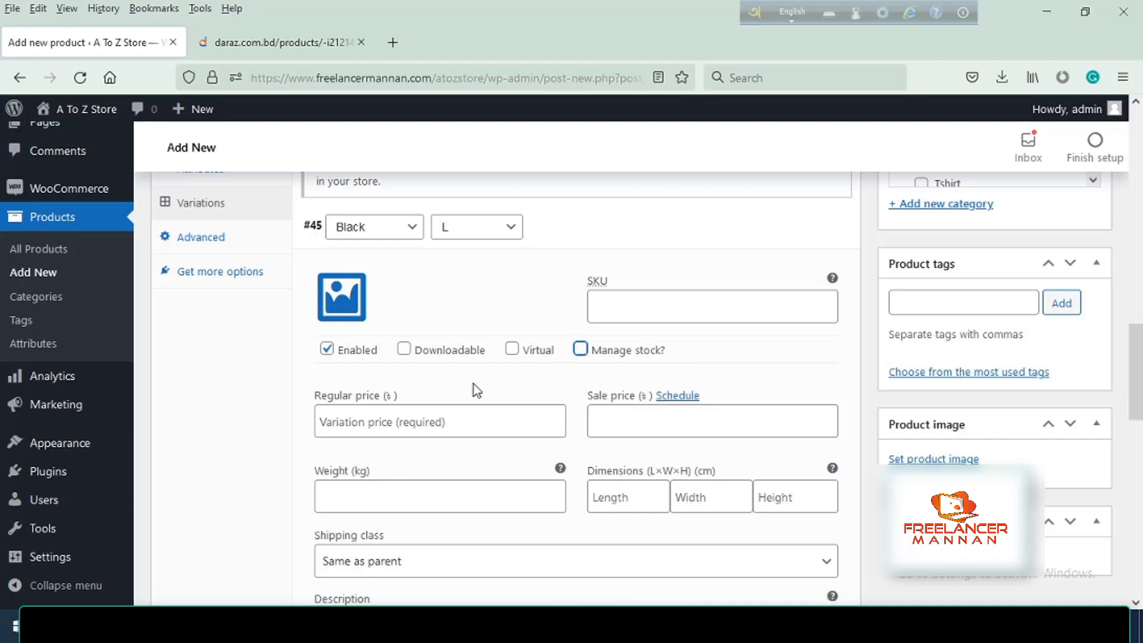
pyautogui.click(457, 427)
pyautogui.click(648, 425)
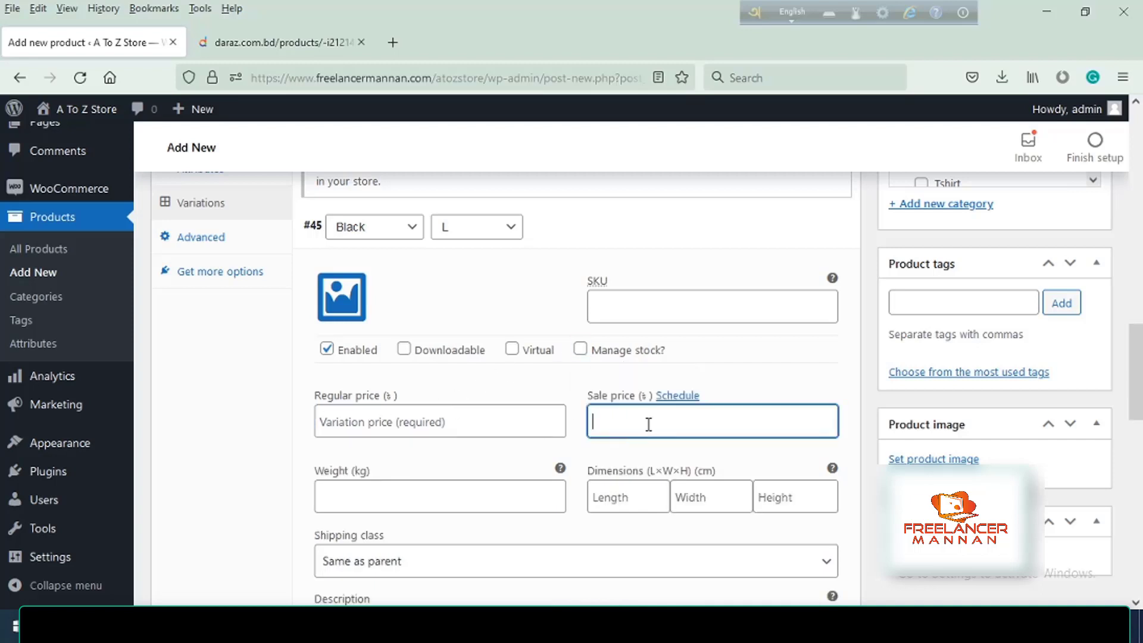
pyautogui.scroll(-3, 571, 420)
pyautogui.click(367, 332)
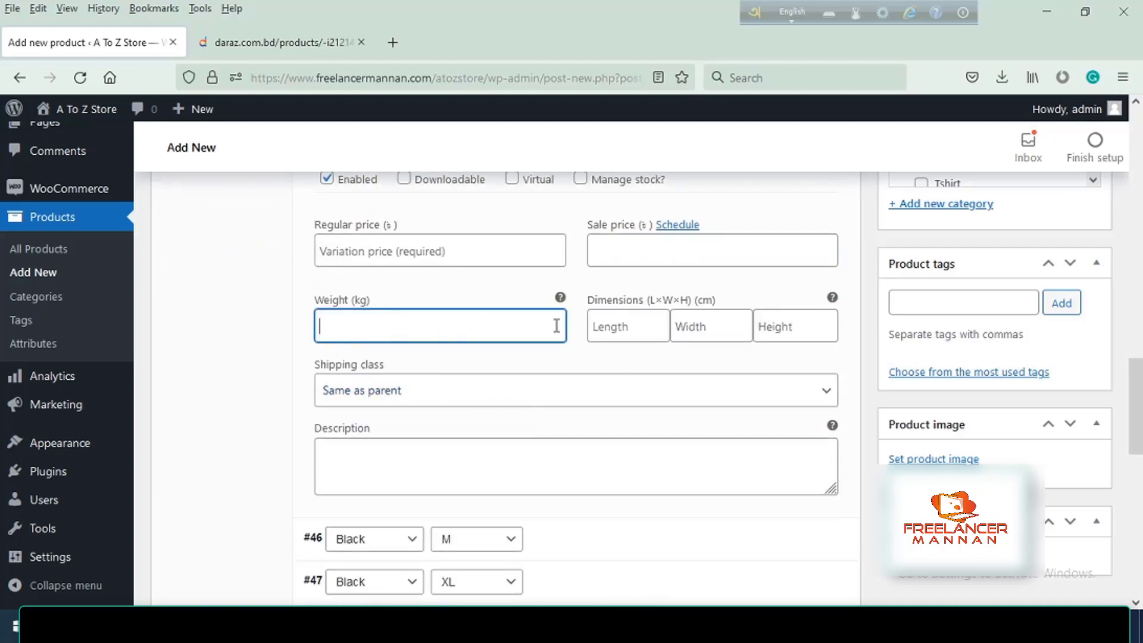
pyautogui.click(623, 326)
pyautogui.click(703, 328)
pyautogui.click(771, 327)
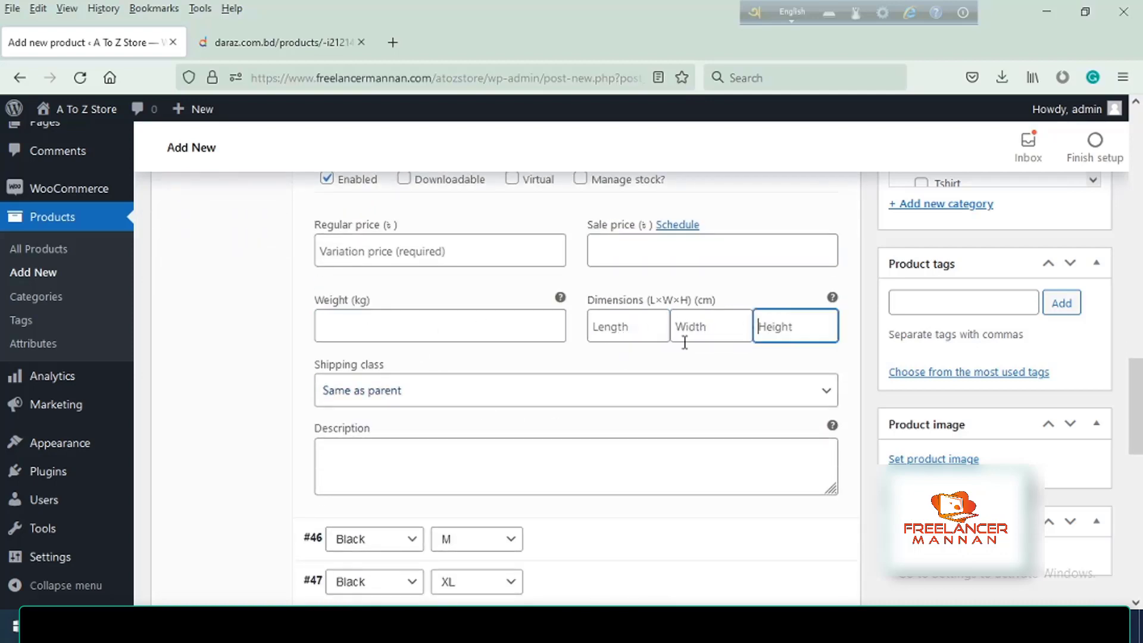
pyautogui.click(440, 400)
pyautogui.click(444, 400)
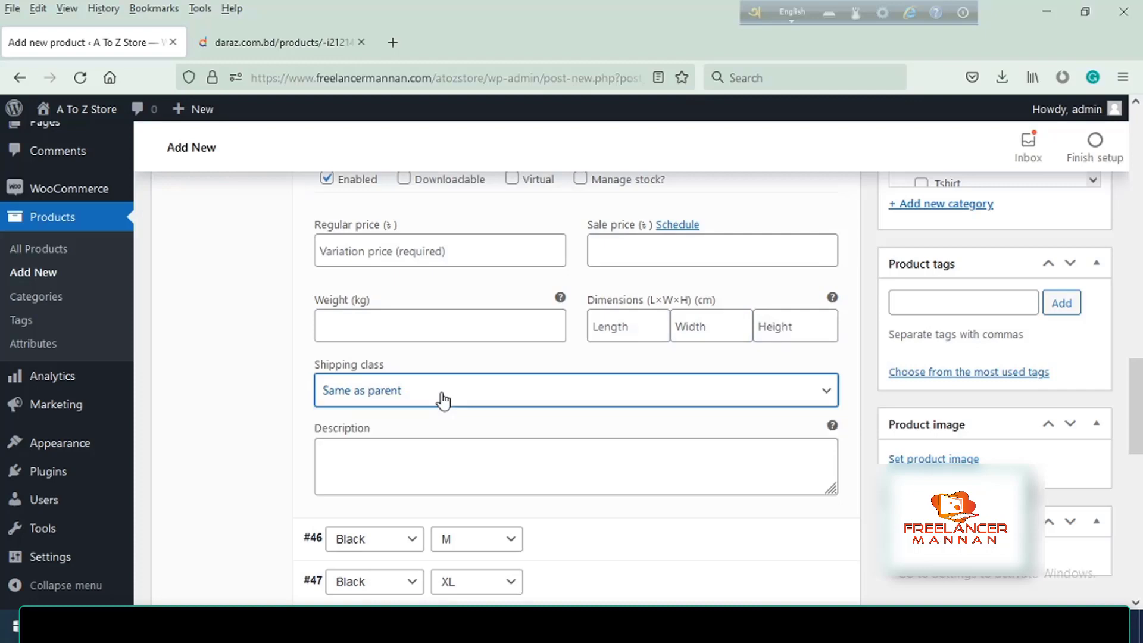
pyautogui.click(401, 465)
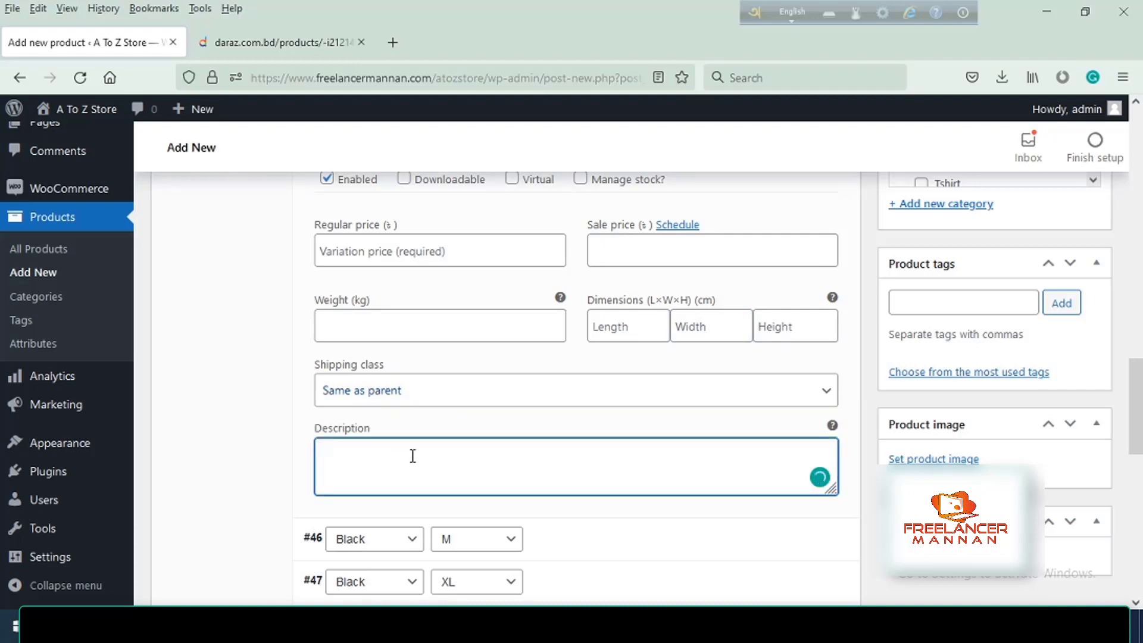
pyautogui.scroll(4, 413, 456)
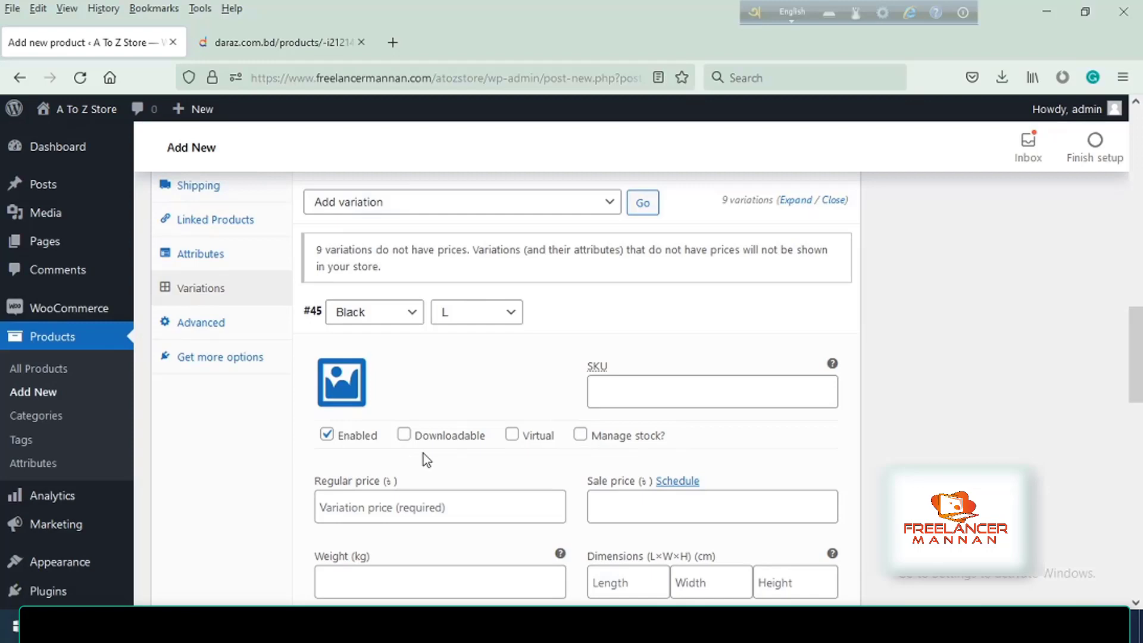
# Step: Collapse the Black, L variation and examine the Black, M variation's image, price, weight and dimension fields before collapsing it too
pyautogui.scroll(-1, 425, 458)
pyautogui.scroll(2, 535, 417)
pyautogui.click(595, 390)
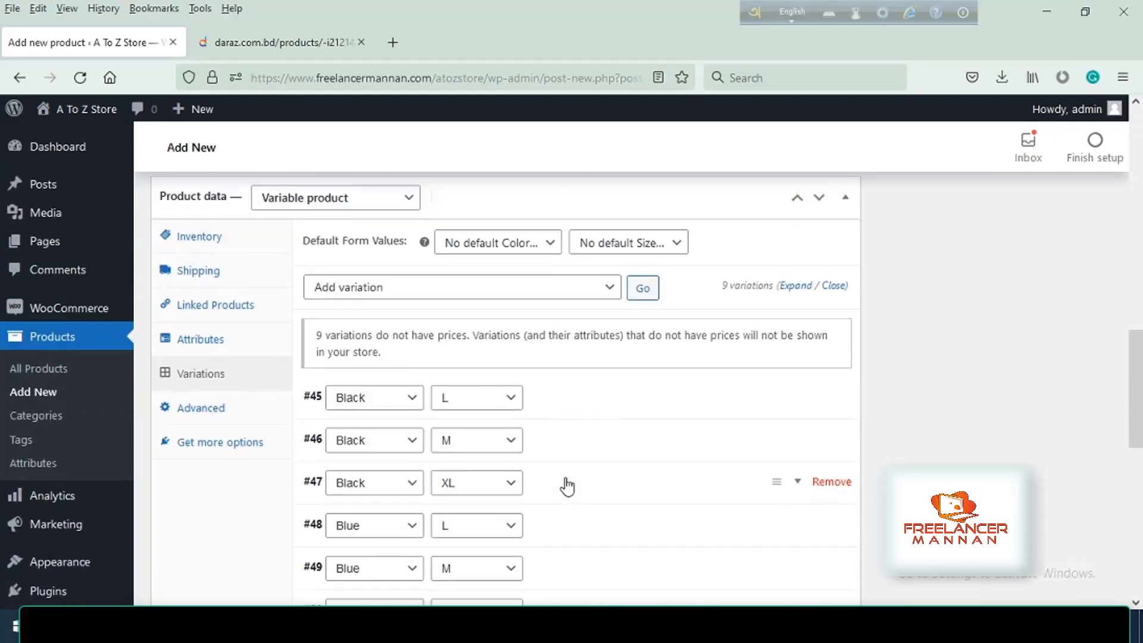
pyautogui.click(617, 441)
pyautogui.scroll(-3, 416, 536)
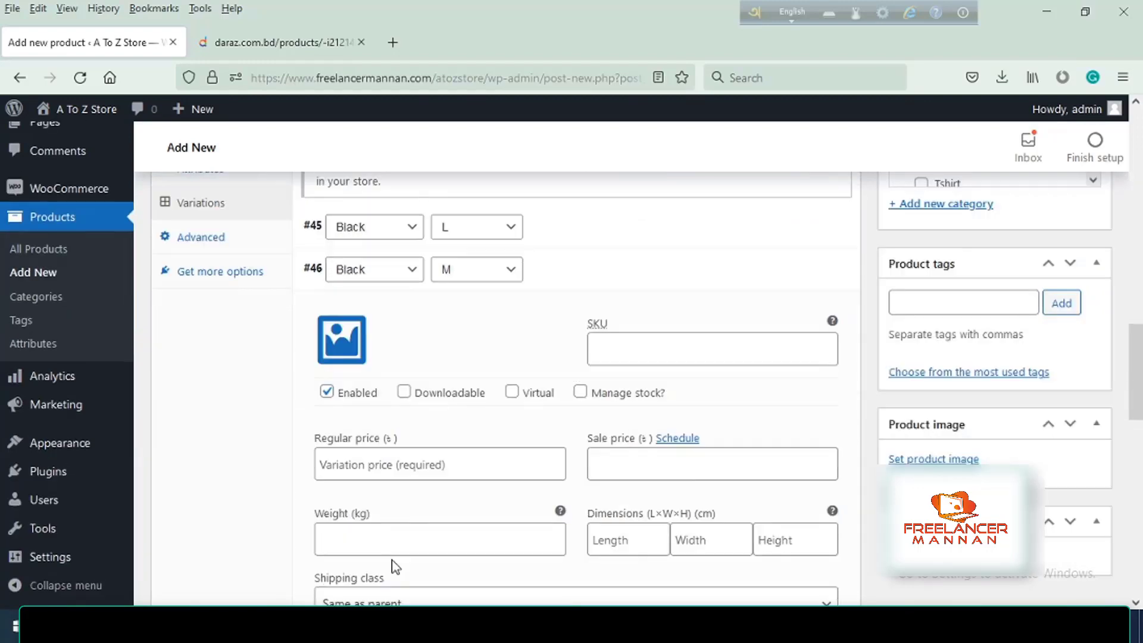
pyautogui.scroll(3, 416, 536)
pyautogui.click(476, 436)
# Step: Save the plain black T-shirt image from Daraz's men's T-shirt results to Downloads and reopen the New Exclusive Trendy Casual T-Shirt listing
pyautogui.click(280, 41)
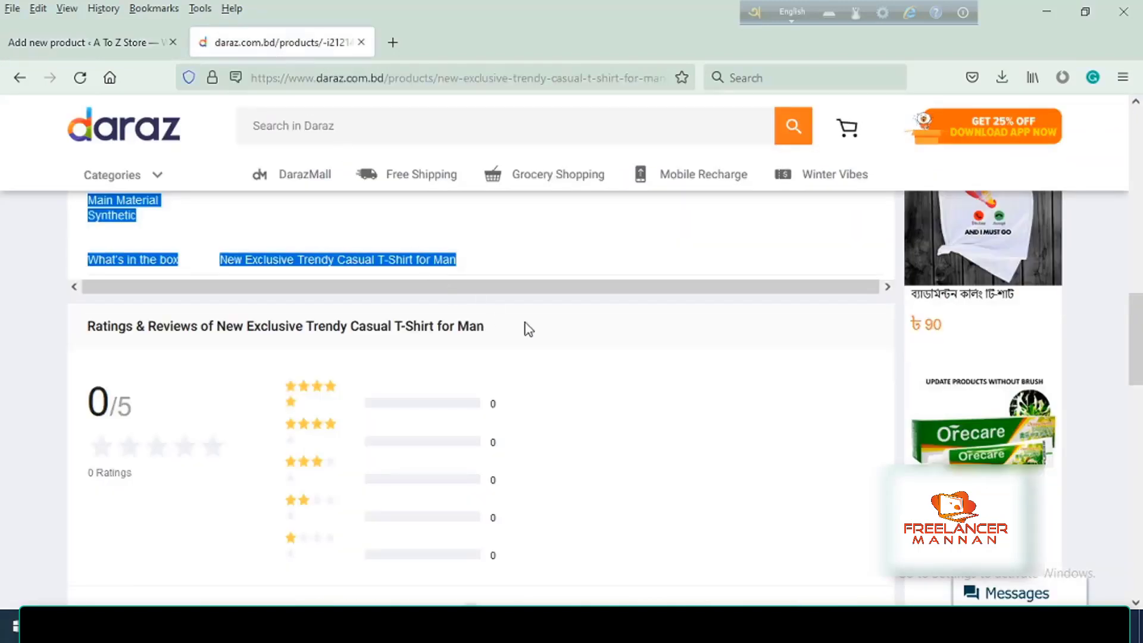
pyautogui.scroll(10, 527, 329)
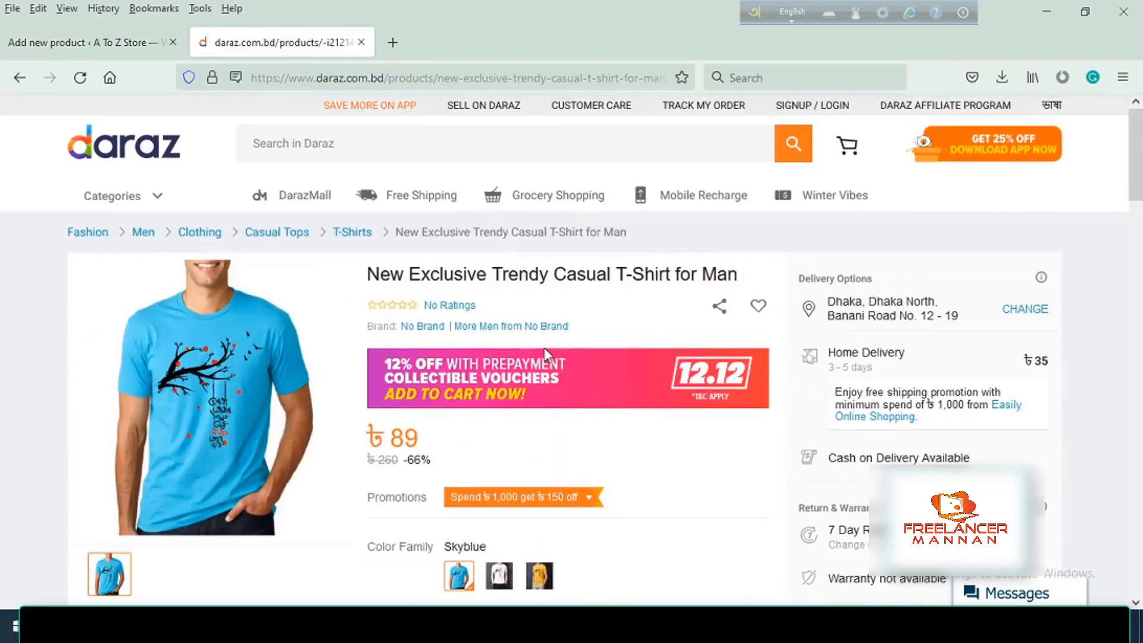
pyautogui.click(19, 77)
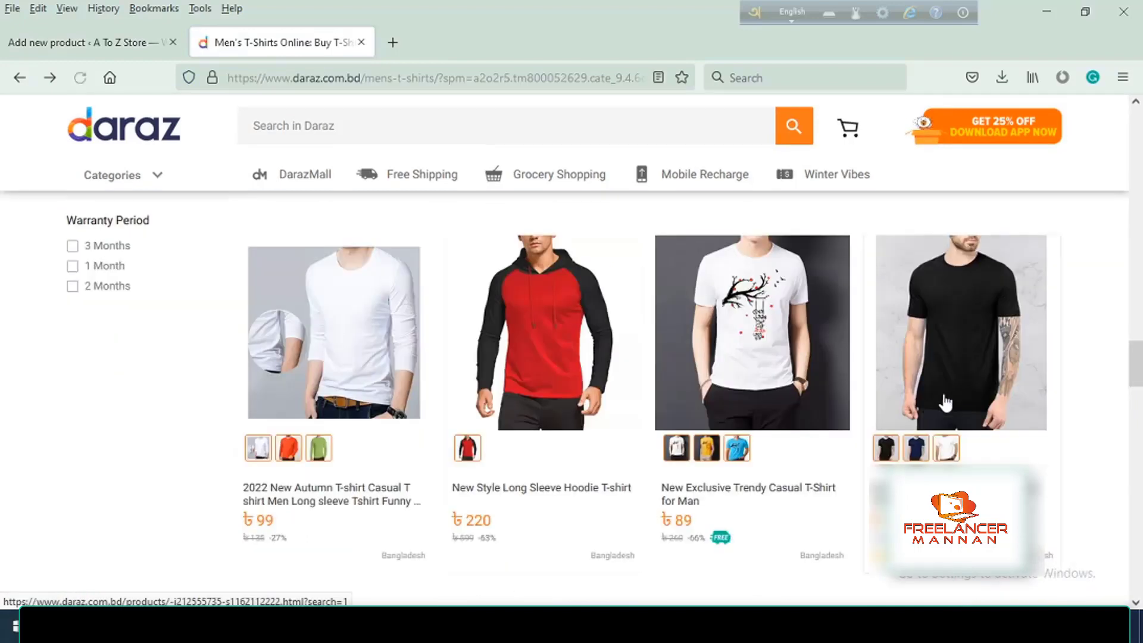
pyautogui.rightClick(953, 402)
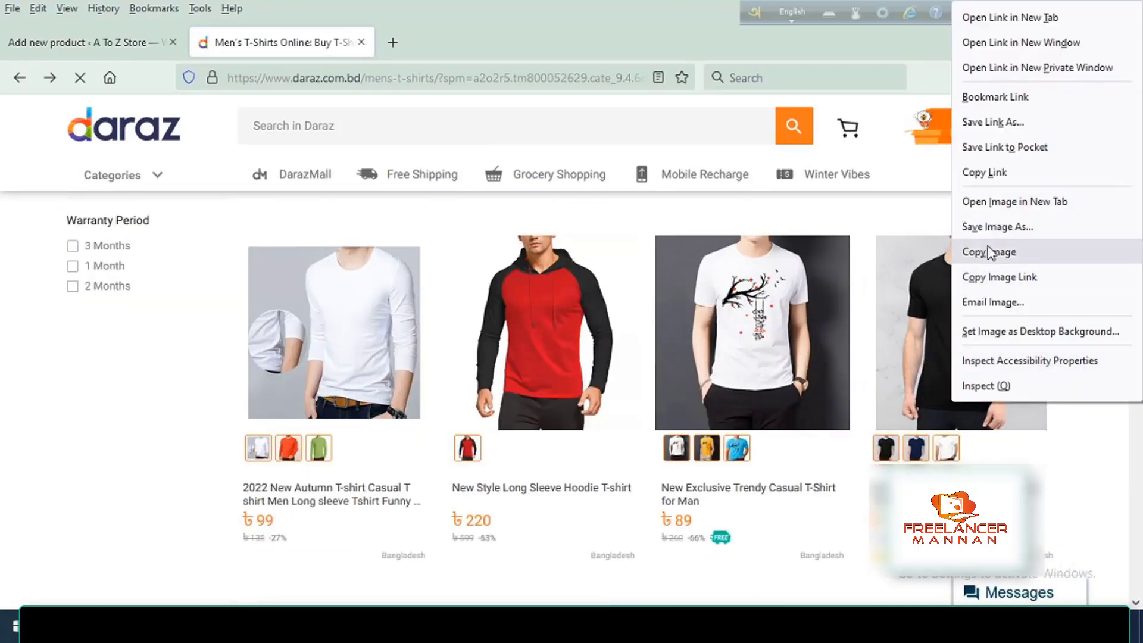
pyautogui.click(997, 227)
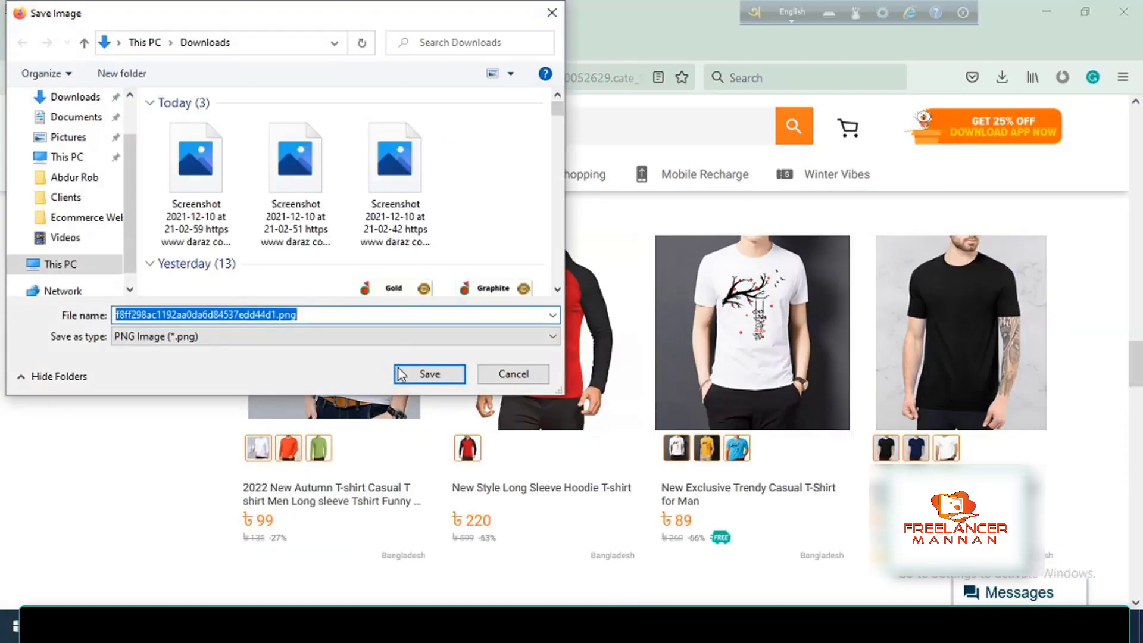
pyautogui.click(437, 376)
pyautogui.click(690, 370)
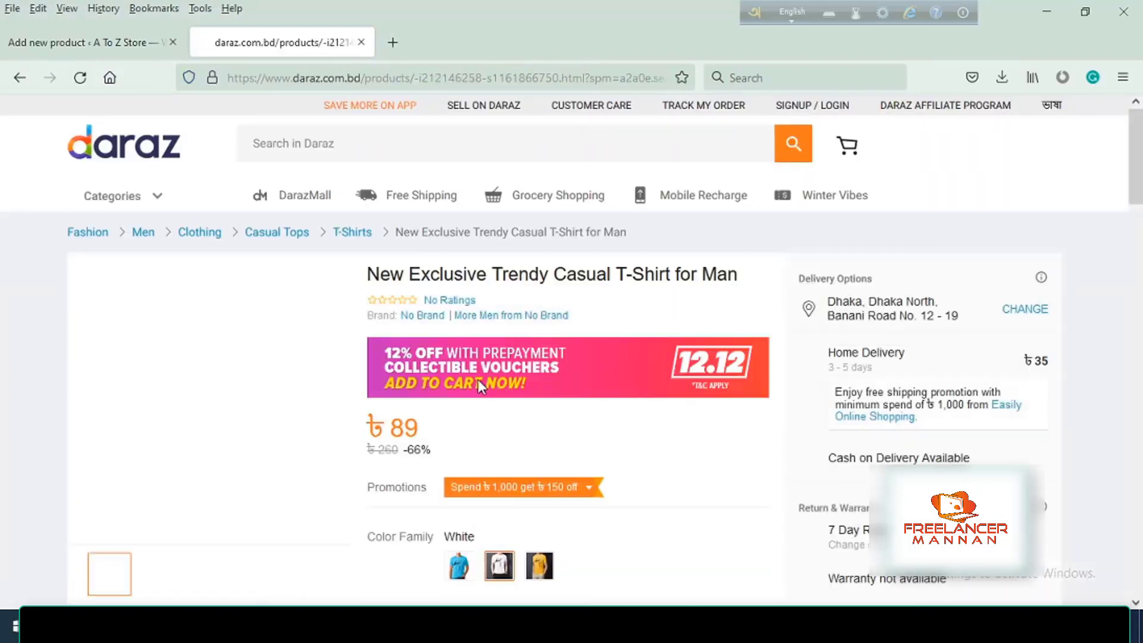
pyautogui.scroll(-1, 478, 379)
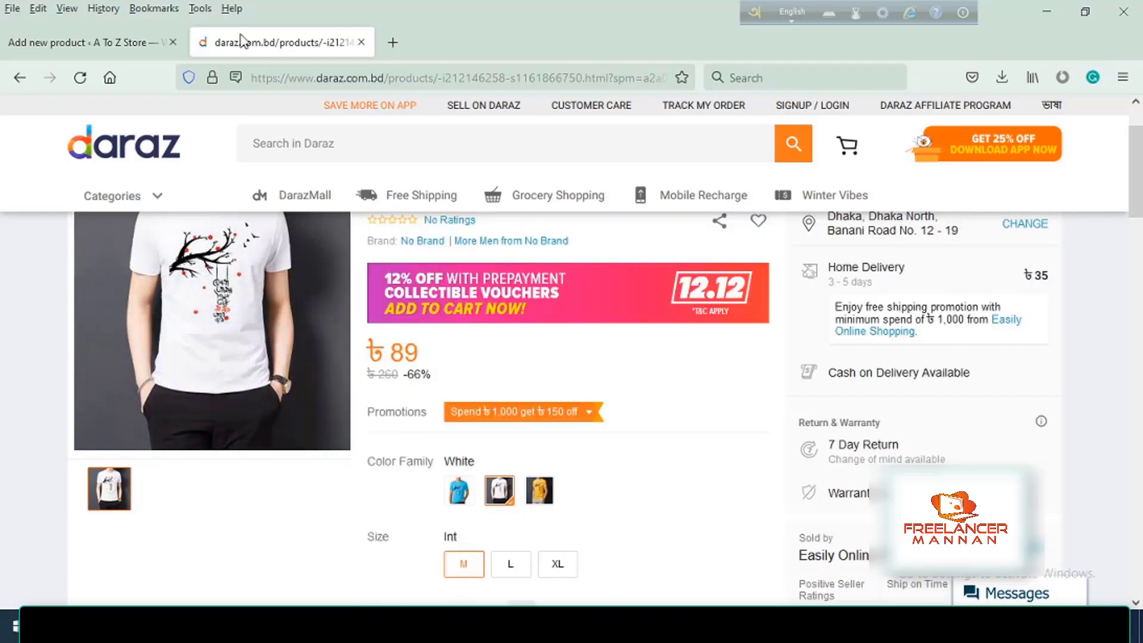
# Step: Return to the WooCommerce product editor and assign the product to the Men's Fashion and Tshirt categories
pyautogui.click(109, 38)
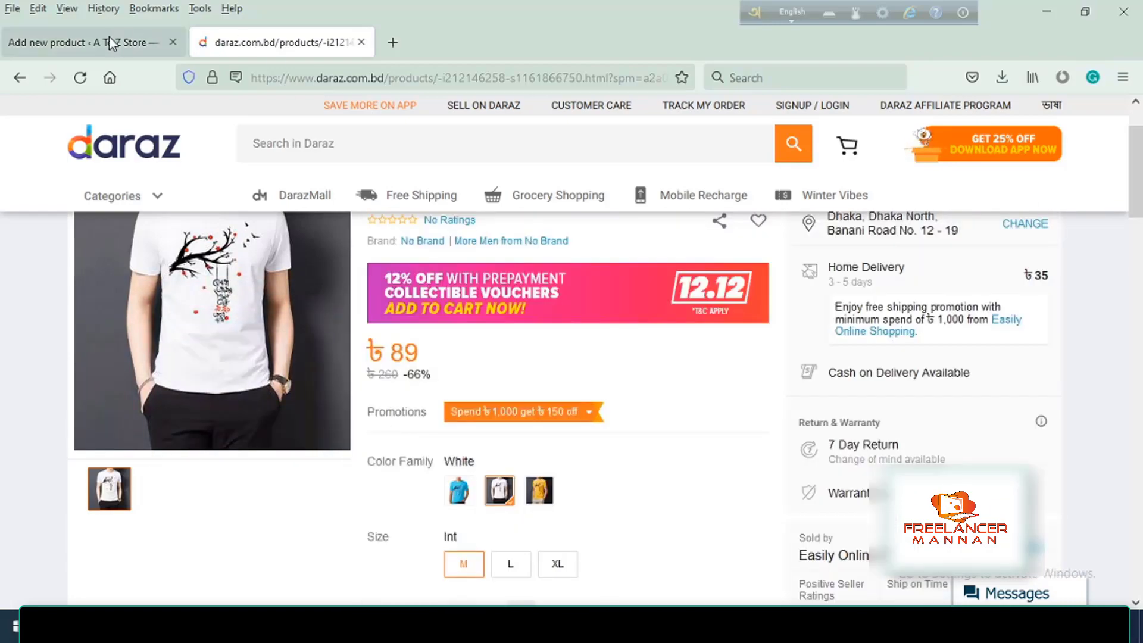
pyautogui.scroll(15, 499, 357)
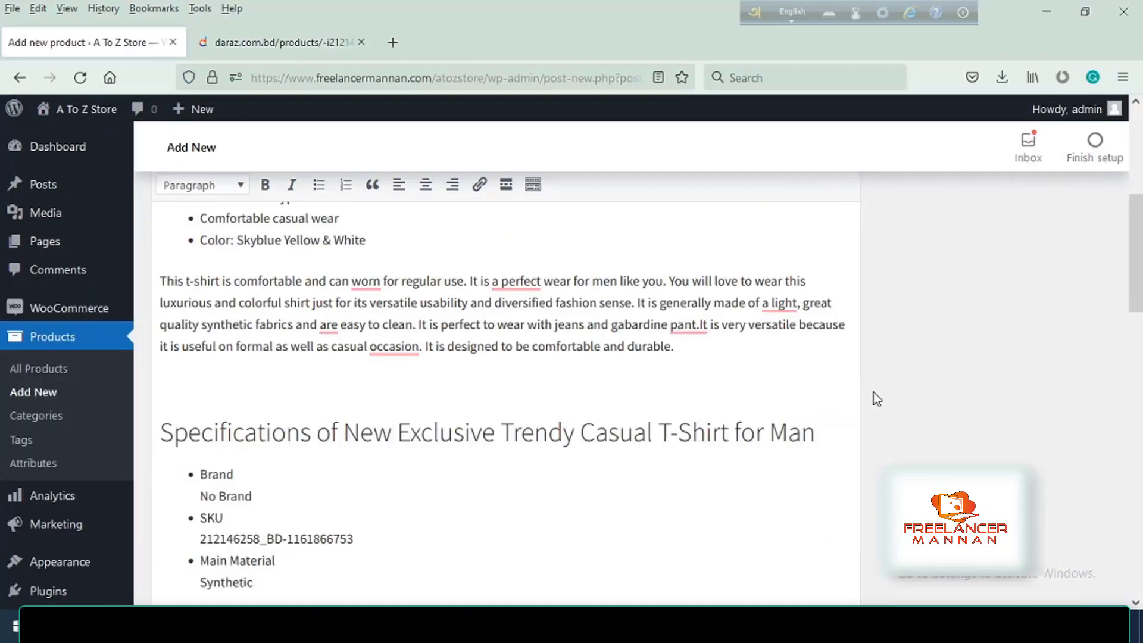
pyautogui.scroll(-4, 900, 390)
pyautogui.scroll(-2, 903, 384)
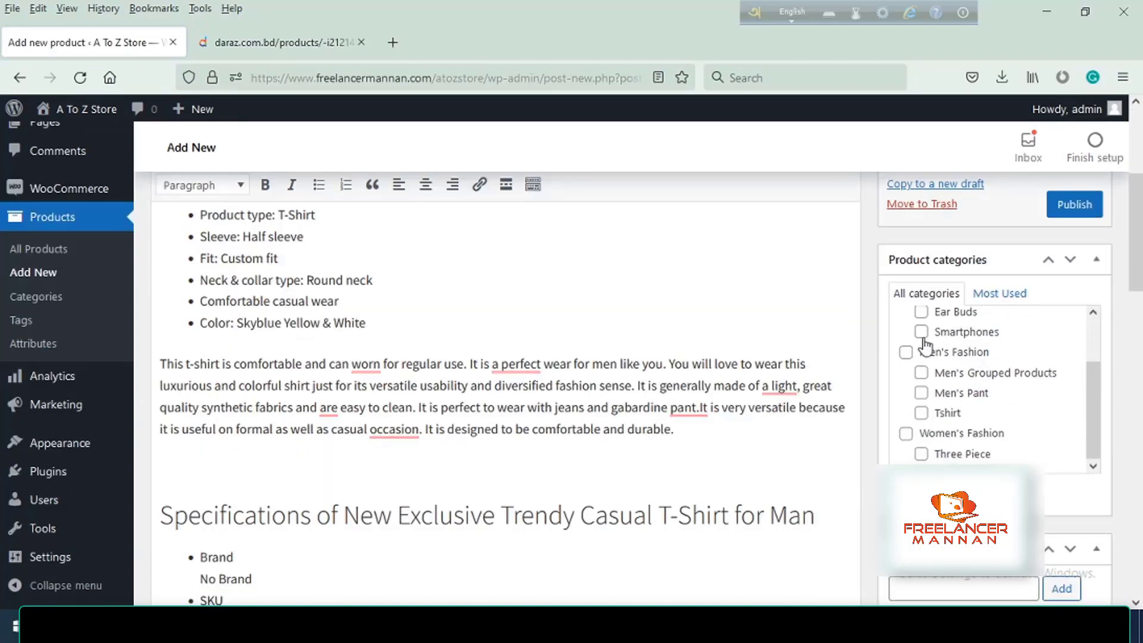
pyautogui.scroll(2, 952, 377)
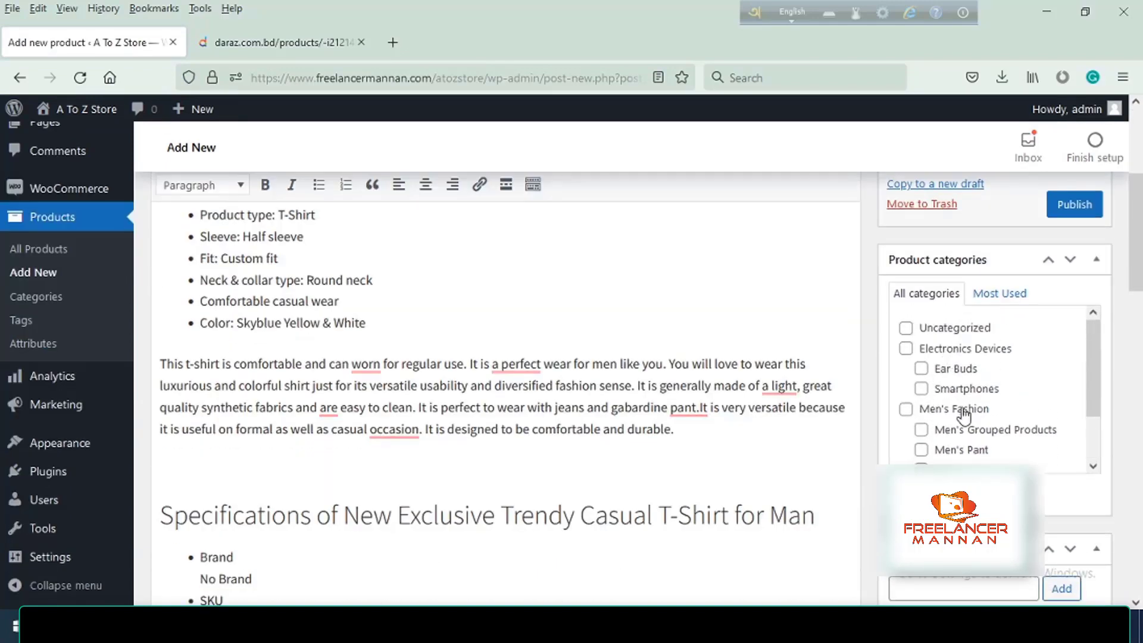
pyautogui.click(907, 415)
pyautogui.scroll(-2, 990, 434)
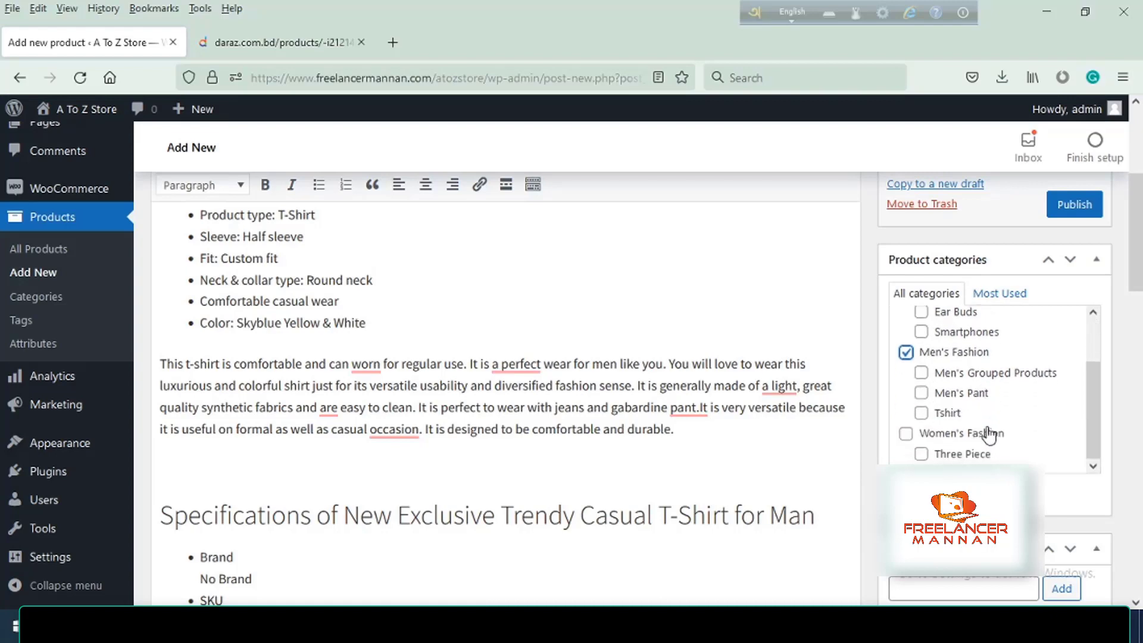
pyautogui.click(921, 413)
# Step: Add the product tag "tshirt"
pyautogui.scroll(-3, 1015, 431)
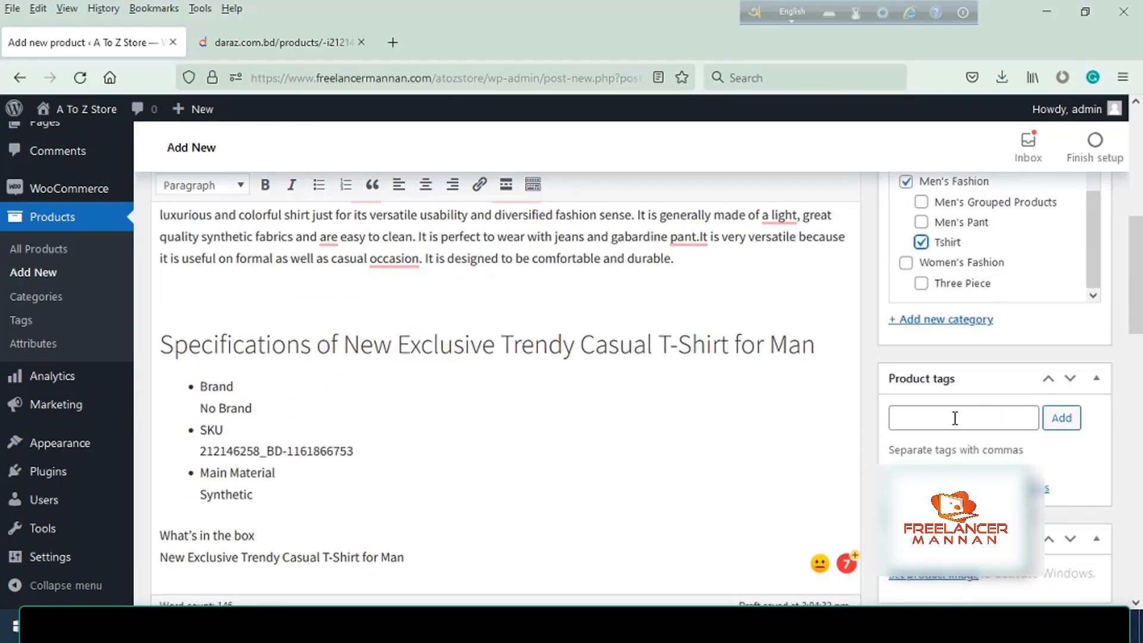
pyautogui.click(955, 419)
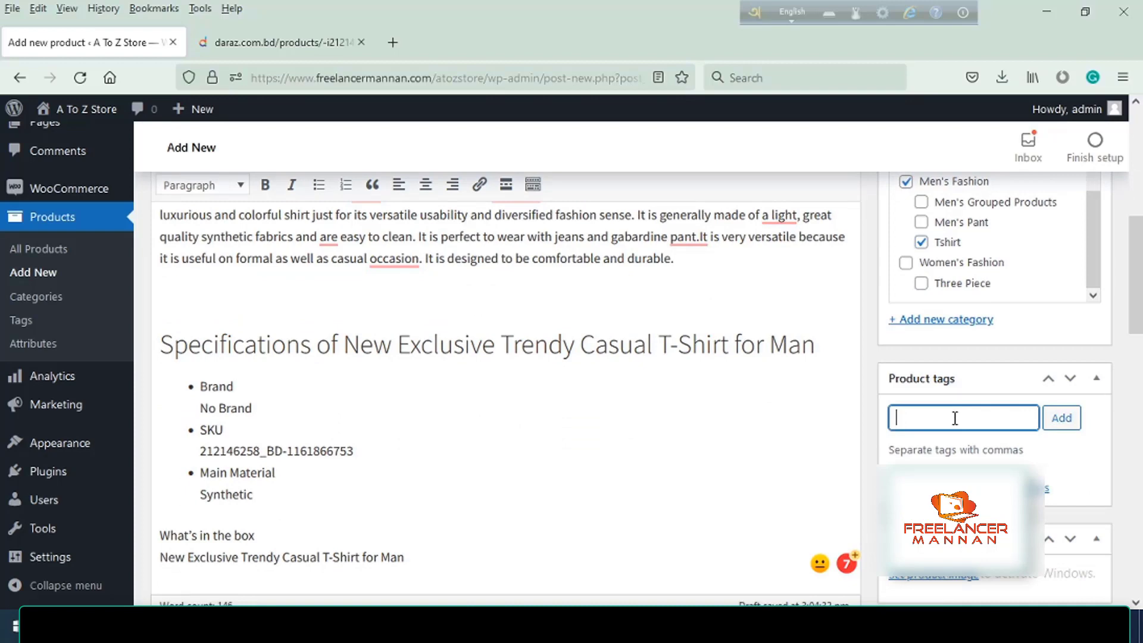
pyautogui.write('tshirt,')
pyautogui.click(1061, 418)
# Step: Upload the white T-shirt screenshot (2021-12-10 at 21-02-51) from Downloads and set it as the product image
pyautogui.scroll(-4, 953, 461)
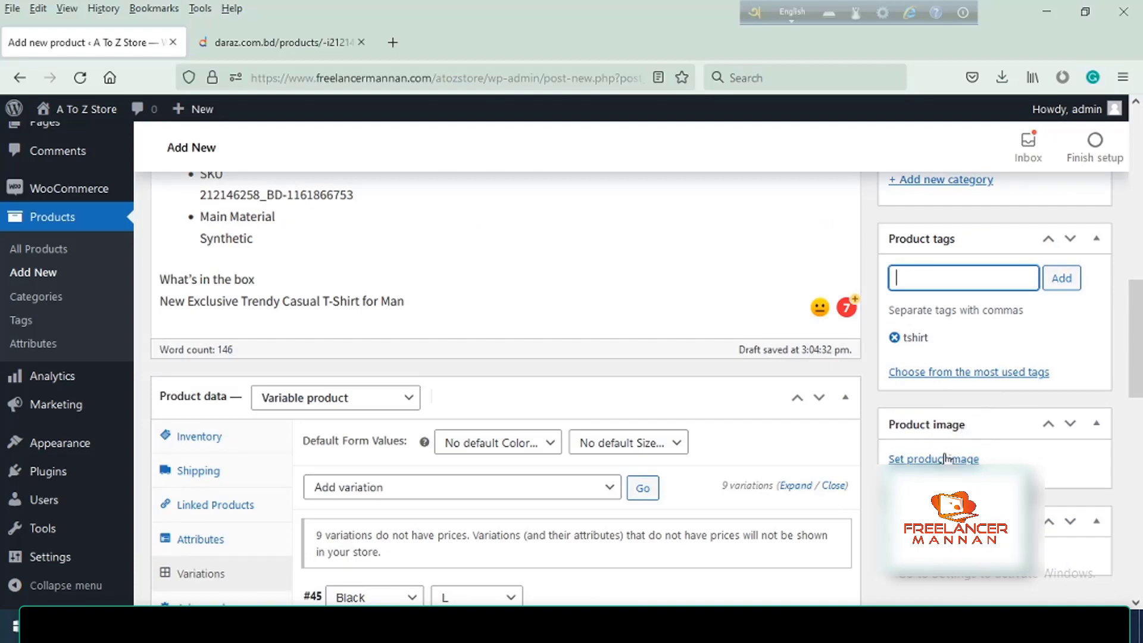
pyautogui.click(970, 458)
pyautogui.click(65, 181)
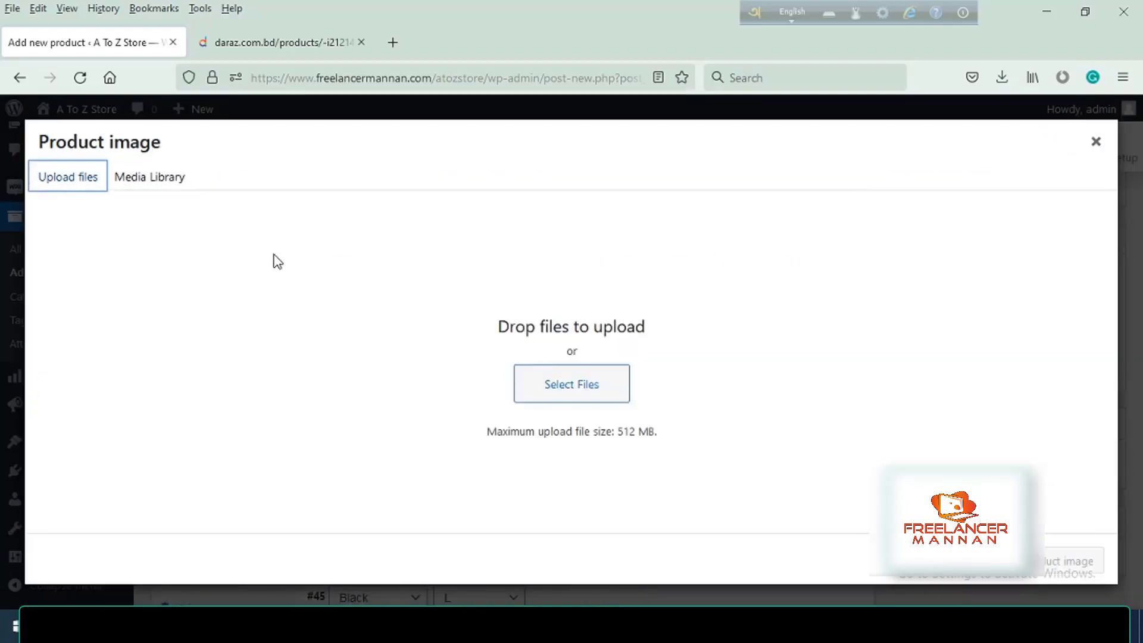
pyautogui.click(592, 388)
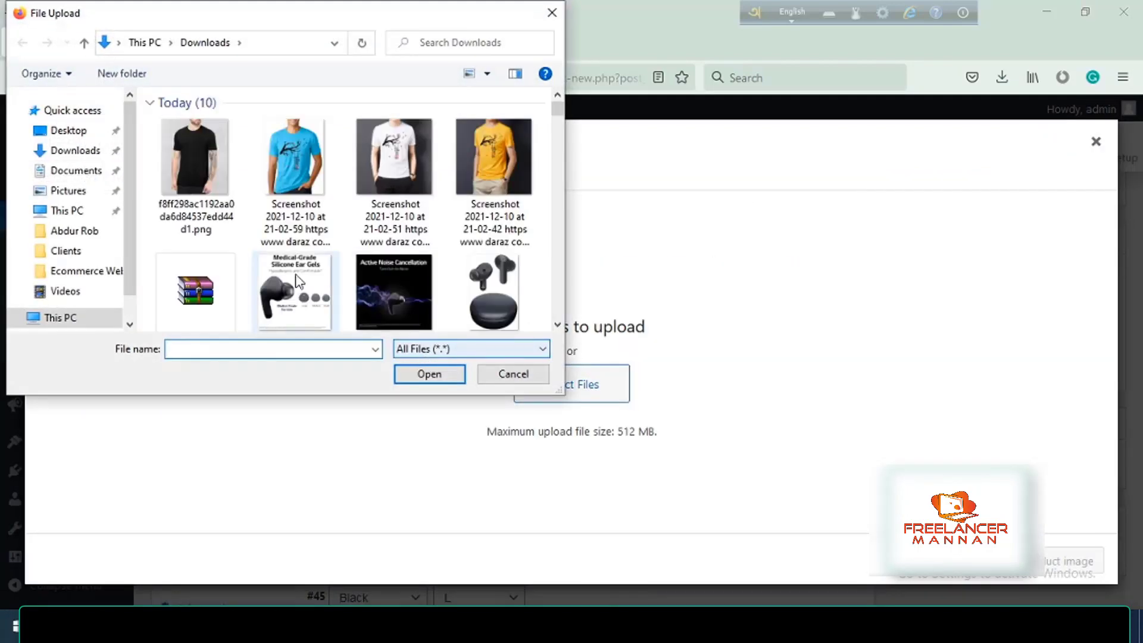
pyautogui.click(409, 192)
pyautogui.click(447, 378)
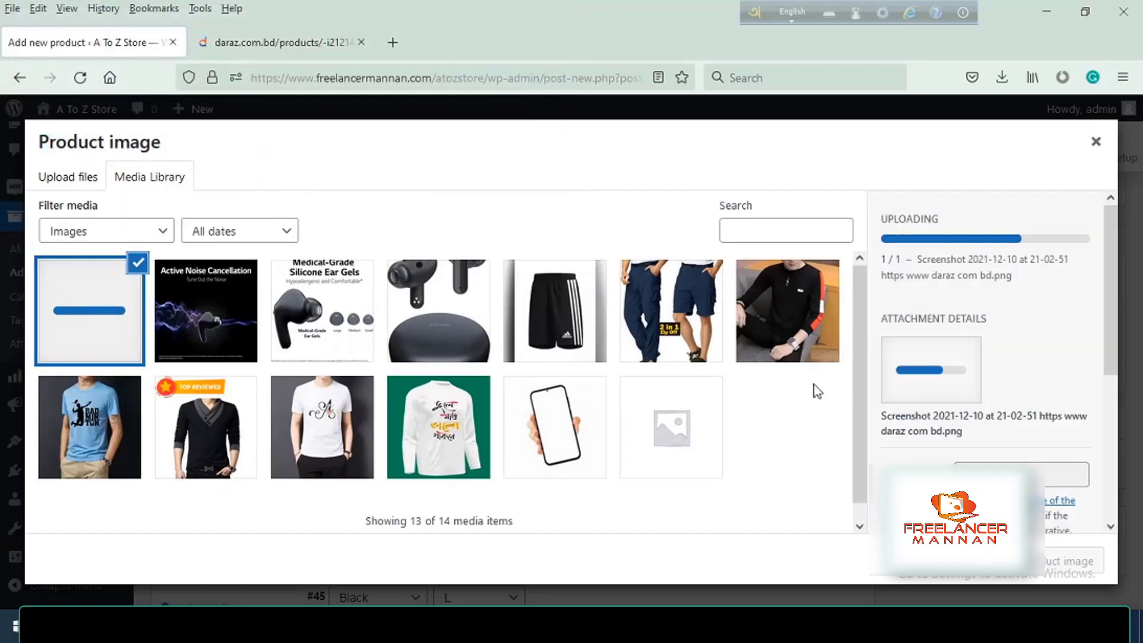
pyautogui.click(268, 41)
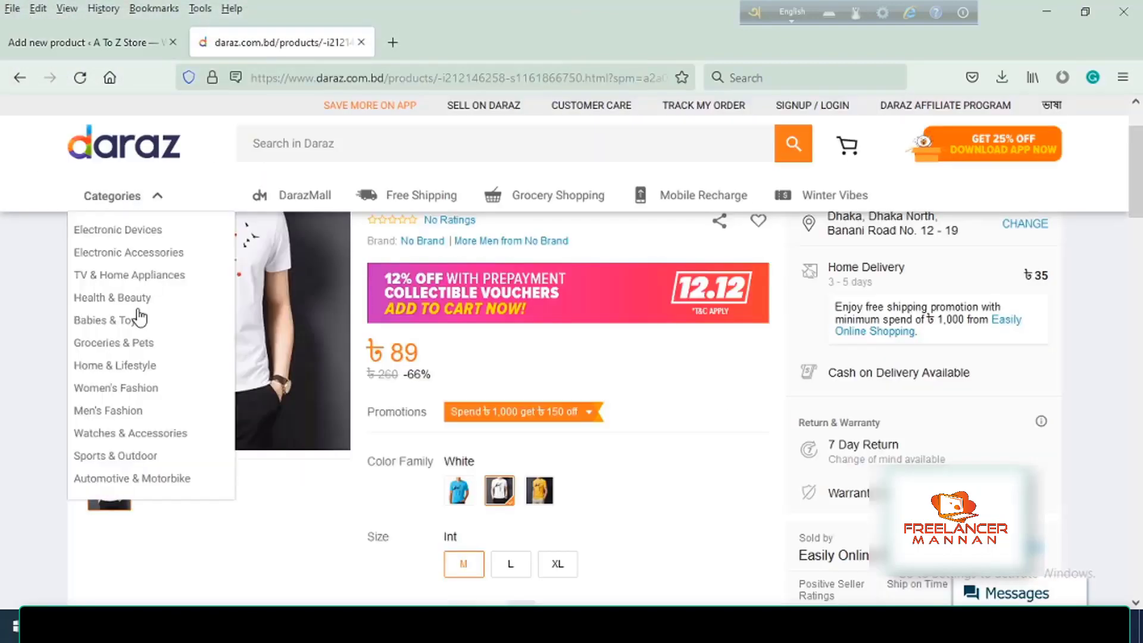
pyautogui.hotkey('ctrl', 'shift', 'Tab')
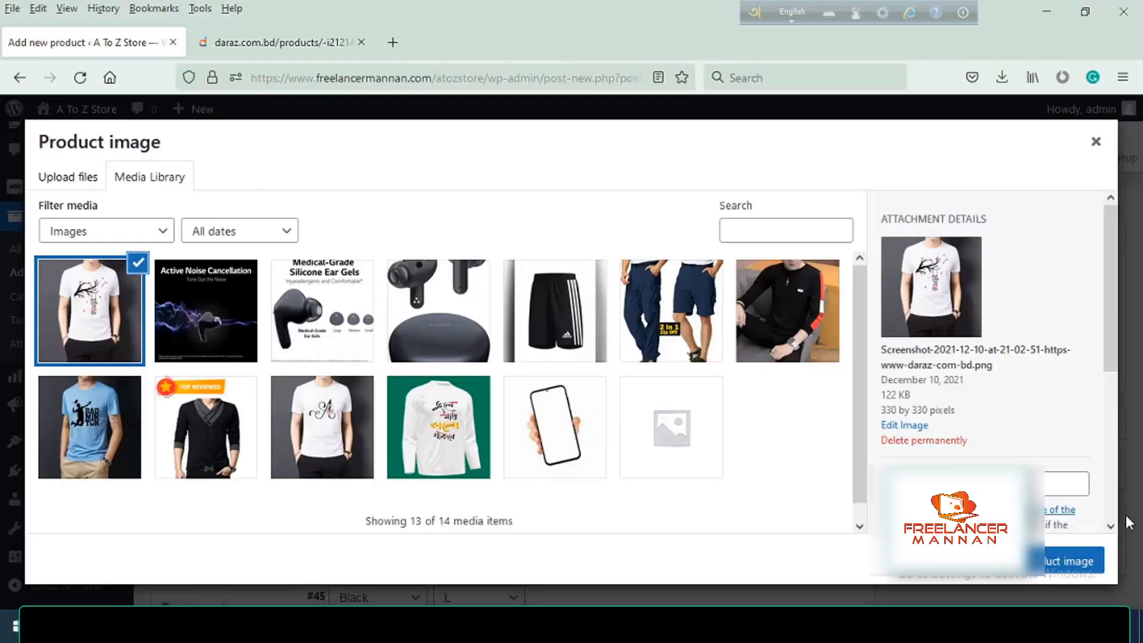
pyautogui.click(1067, 562)
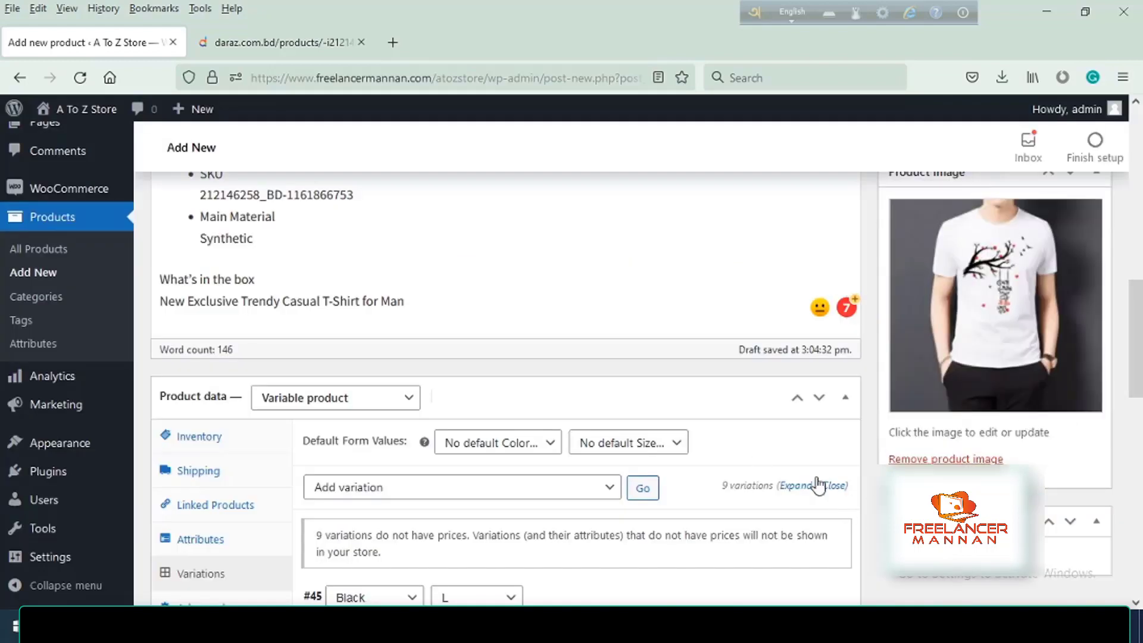
# Step: Upload the black T-shirt image f8ff298ac1192aa0da6d84537edd44d1.png and set it as the Black, L variation's image
pyautogui.scroll(-4, 744, 464)
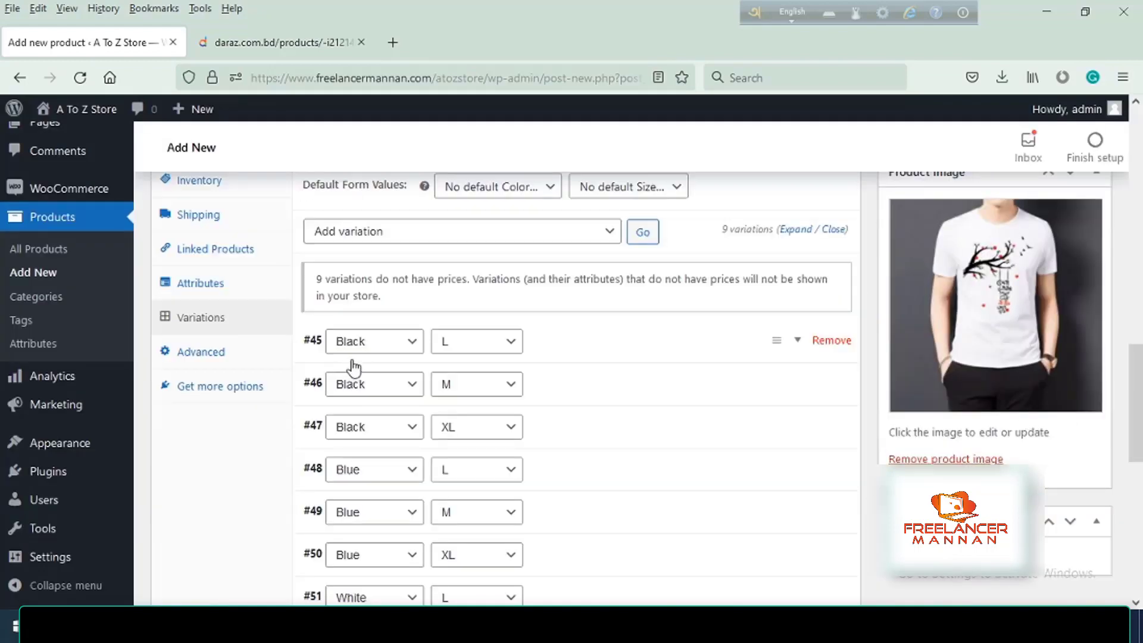
pyautogui.click(592, 355)
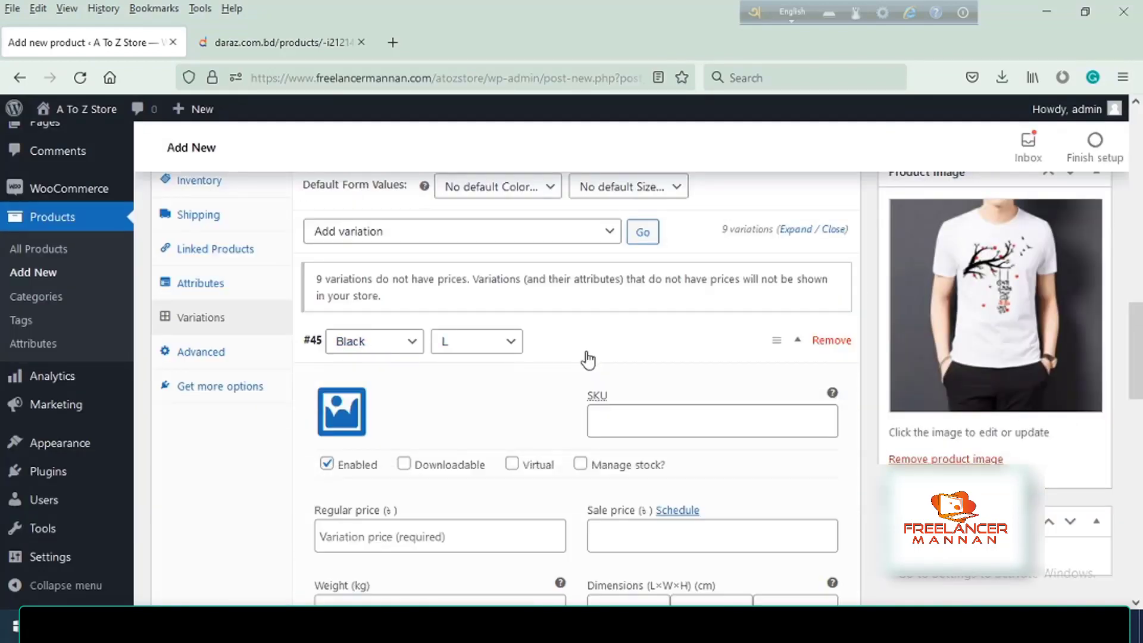
pyautogui.click(341, 417)
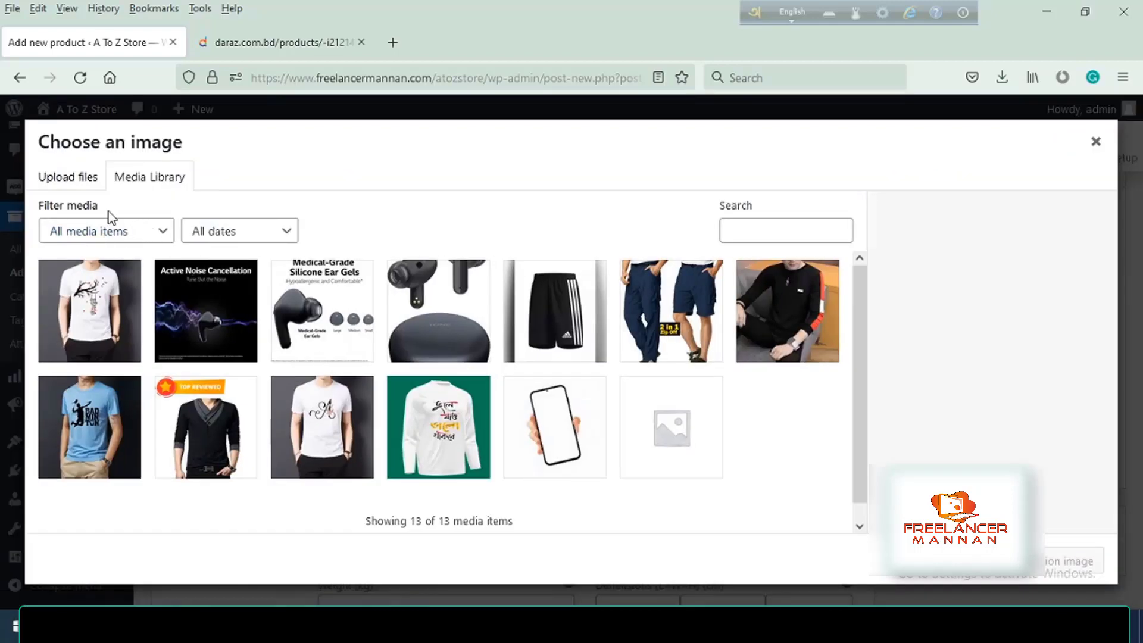
pyautogui.click(70, 178)
pyautogui.click(595, 381)
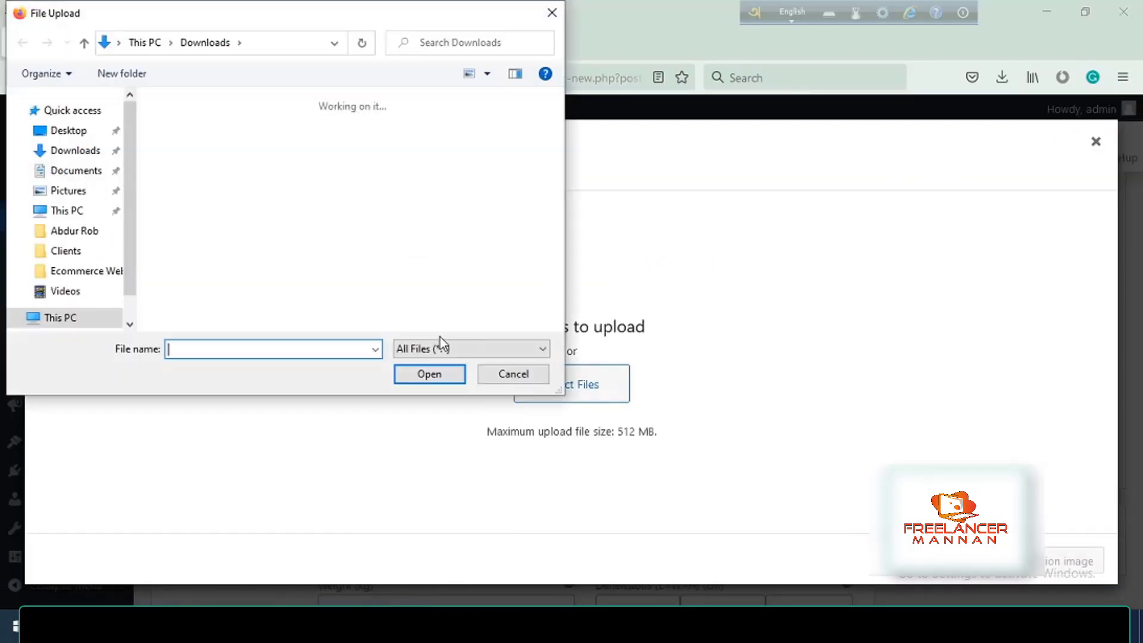
pyautogui.press('Down')
pyautogui.click(428, 382)
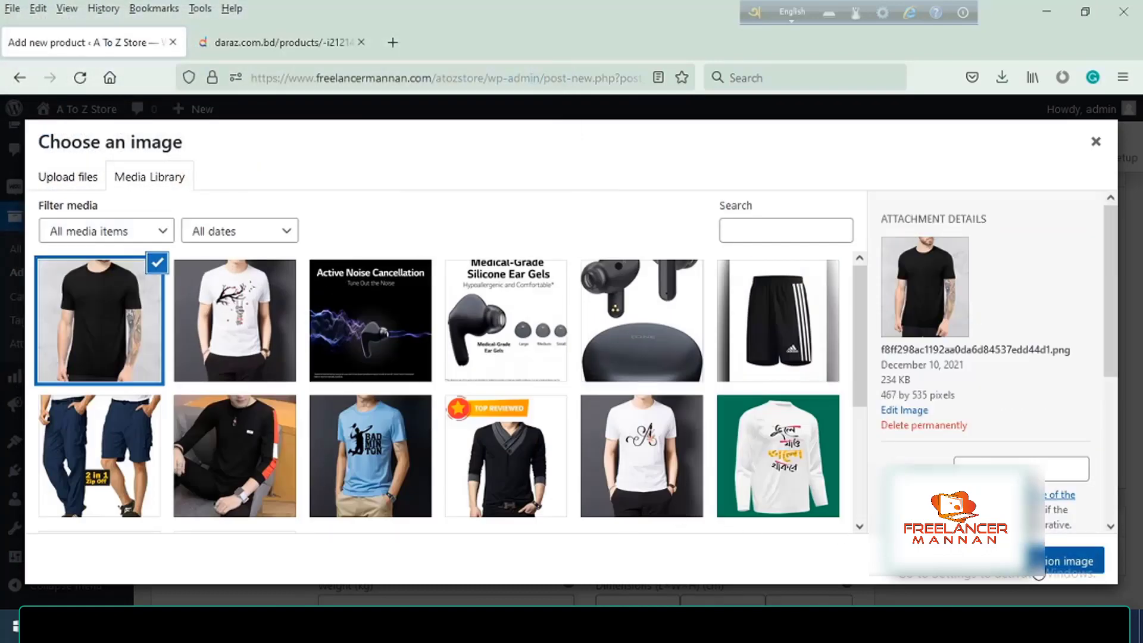
pyautogui.click(1041, 563)
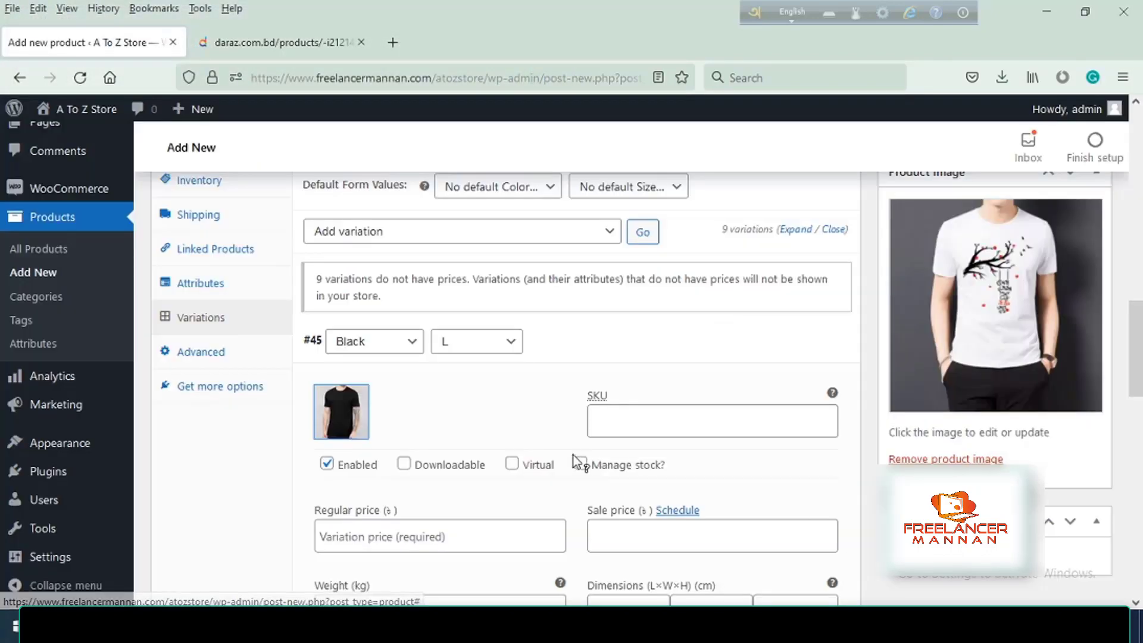
# Step: Examine the Black, L variation's SKU, regular price, weight, dimensions and shipping class fields
pyautogui.click(610, 419)
pyautogui.scroll(-1, 521, 441)
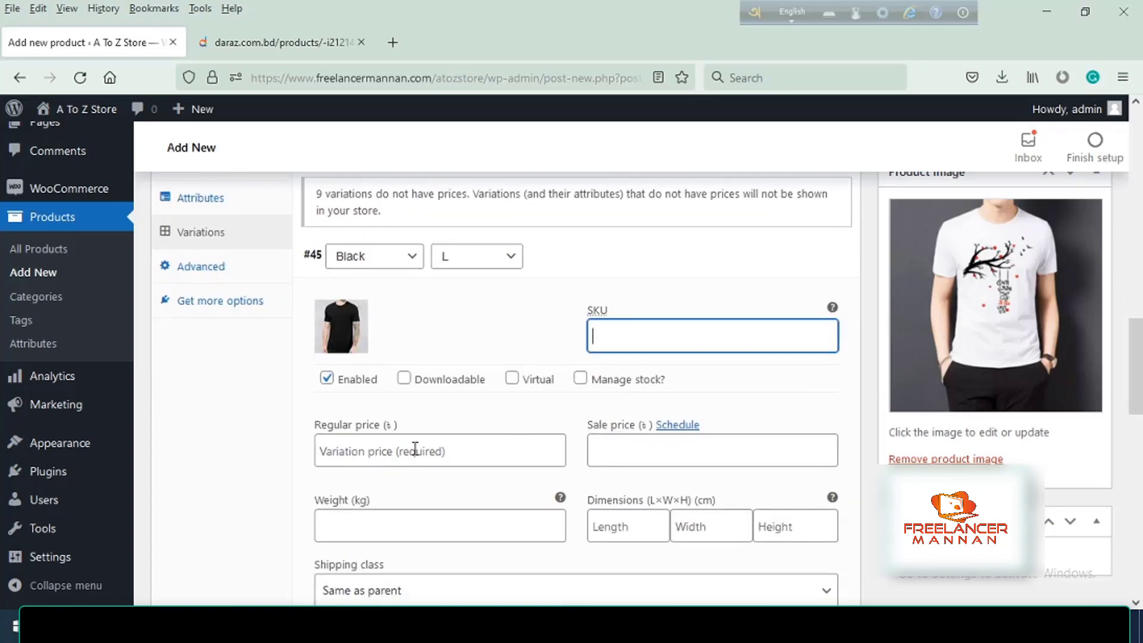
pyautogui.scroll(-1, 571, 457)
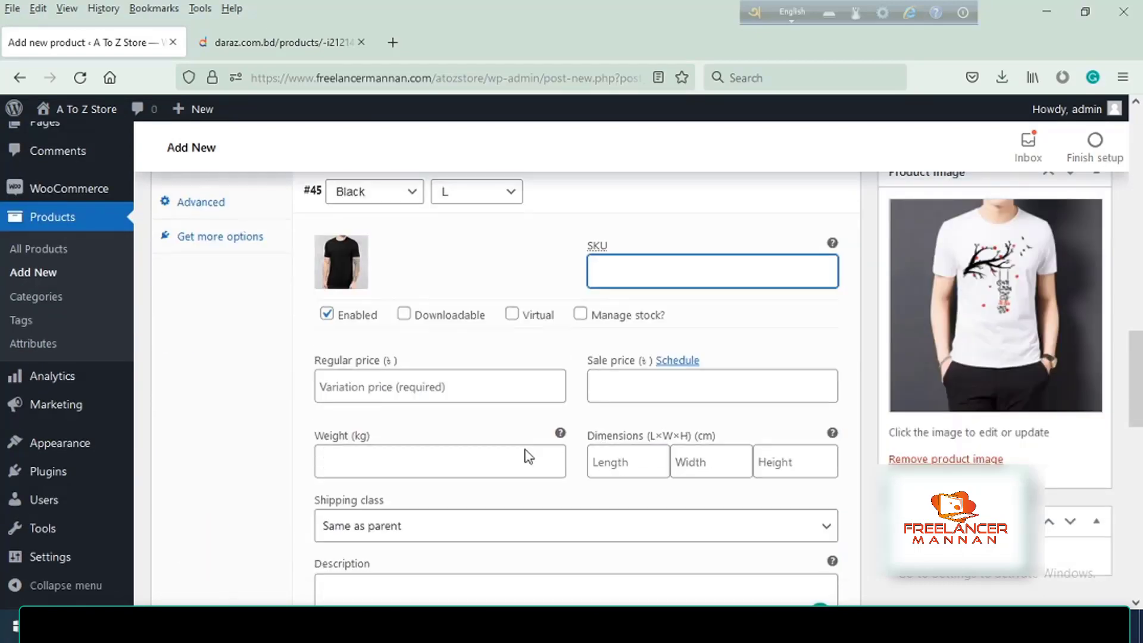
pyautogui.click(439, 371)
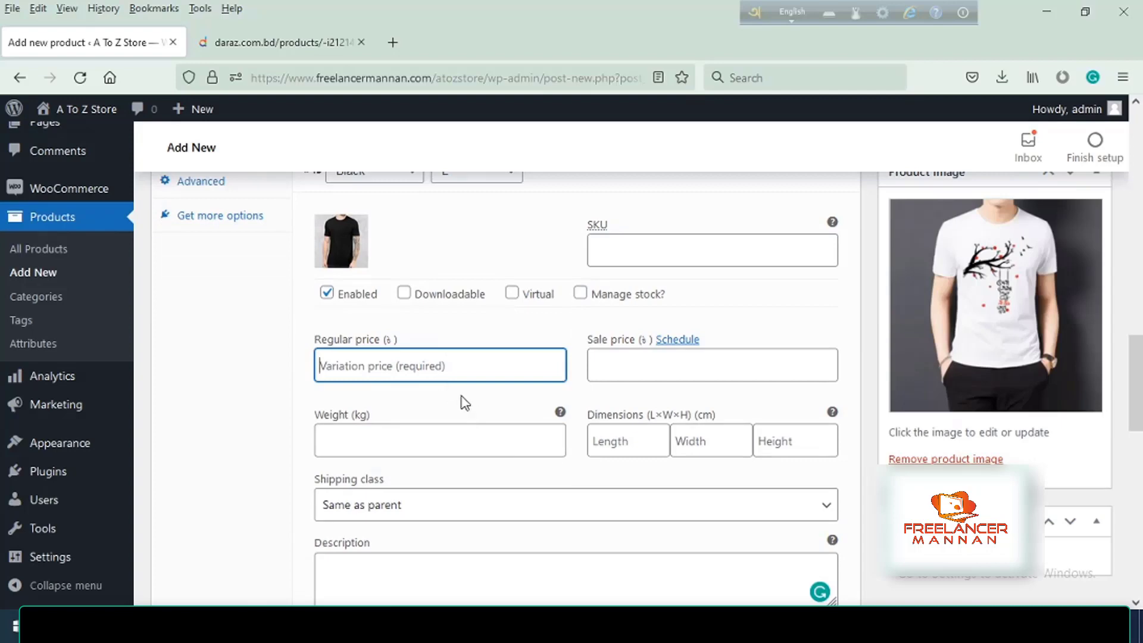
# Step: Set the regular price of all variations to 250 with the bulk Set regular prices action
pyautogui.scroll(4, 464, 403)
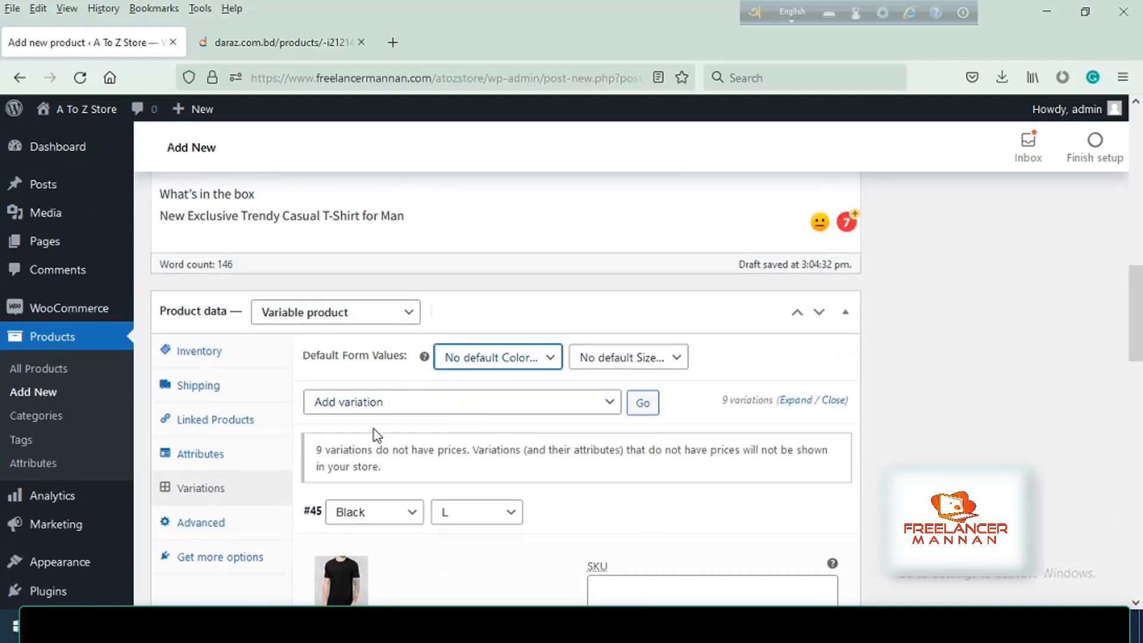
pyautogui.click(613, 408)
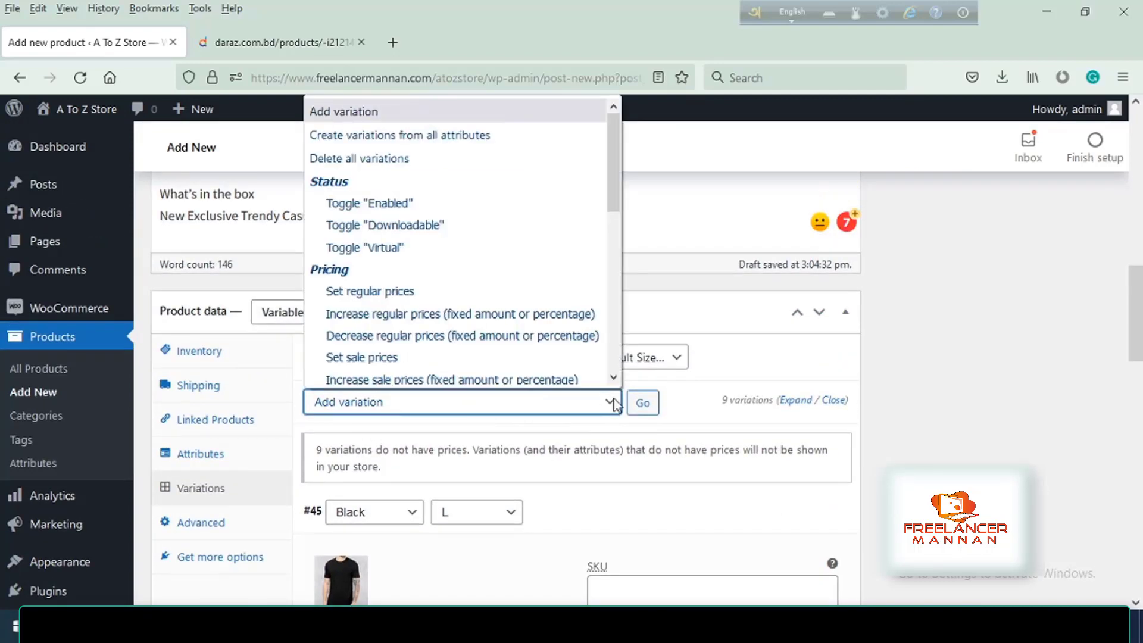
pyautogui.click(393, 285)
pyautogui.click(645, 408)
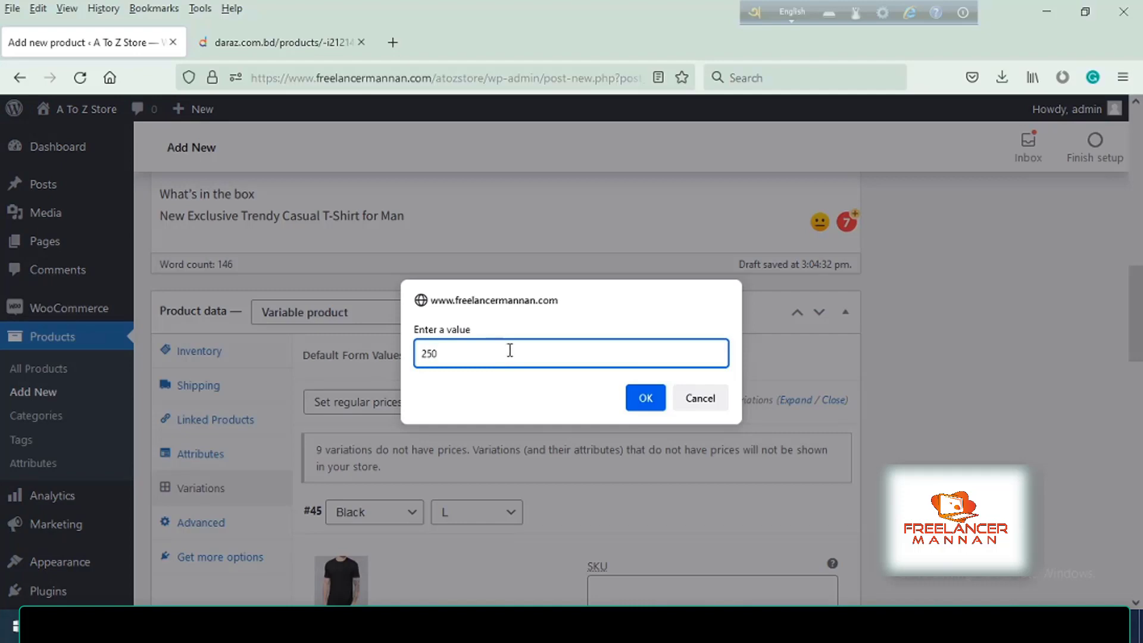
pyautogui.click(646, 398)
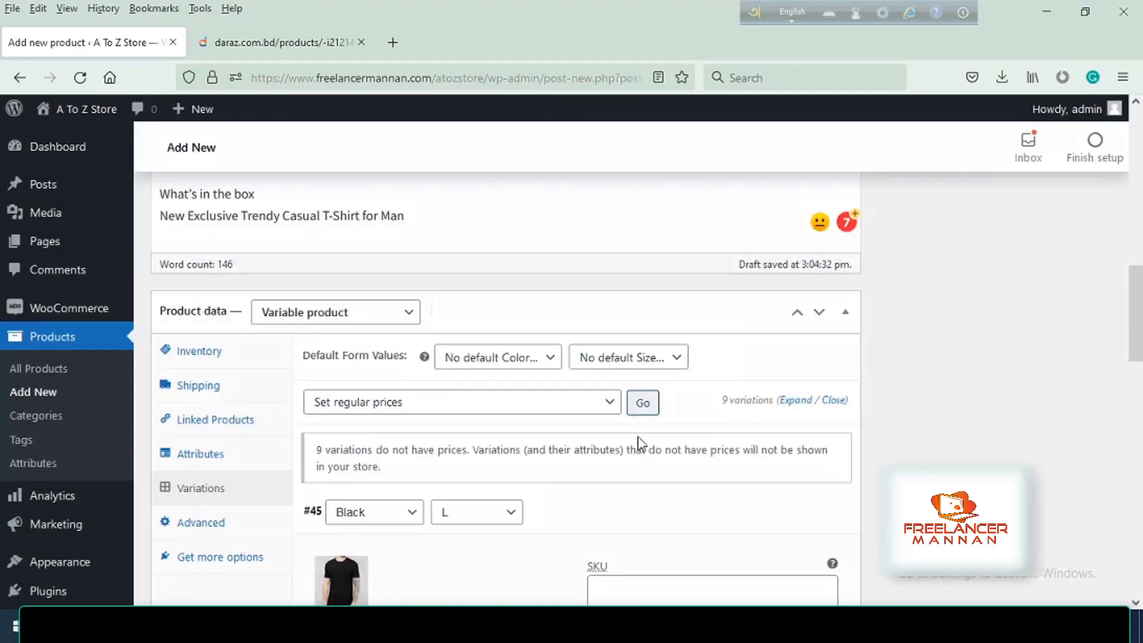
pyautogui.click(647, 393)
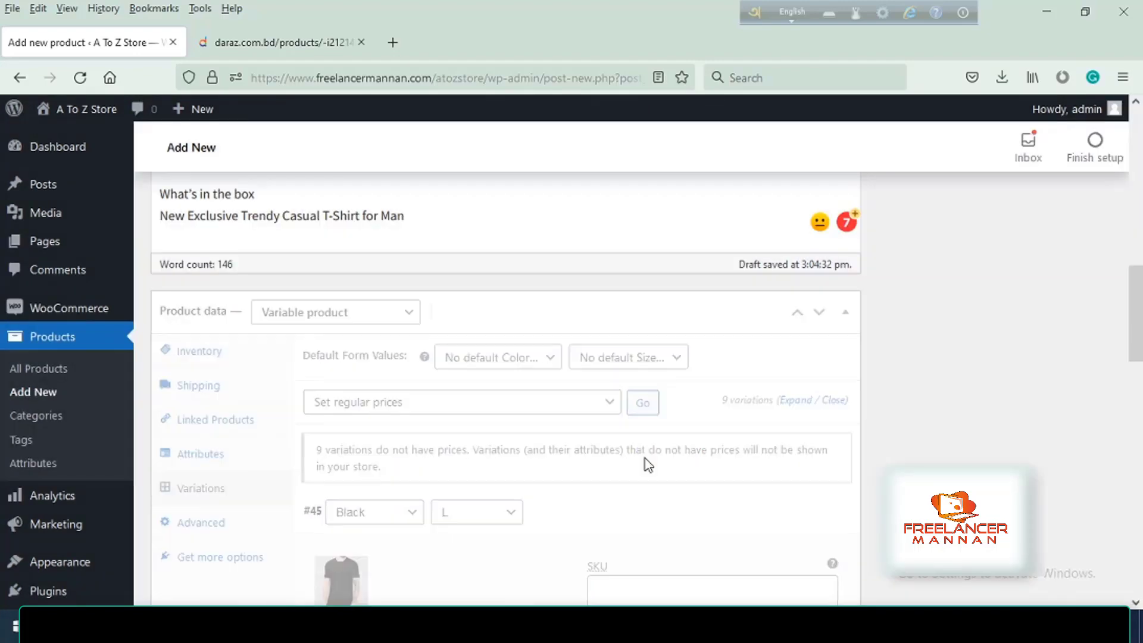
# Step: Check the regular price in the Black, L and Blue, XL variations
pyautogui.scroll(-3, 556, 478)
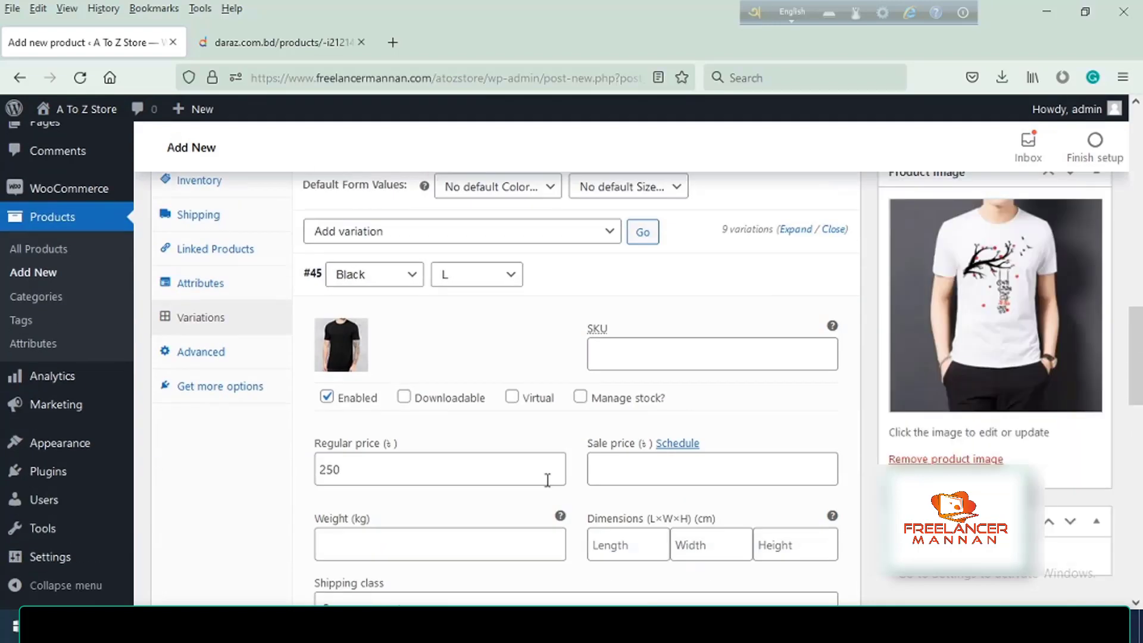
pyautogui.scroll(-3, 363, 483)
pyautogui.scroll(3, 403, 480)
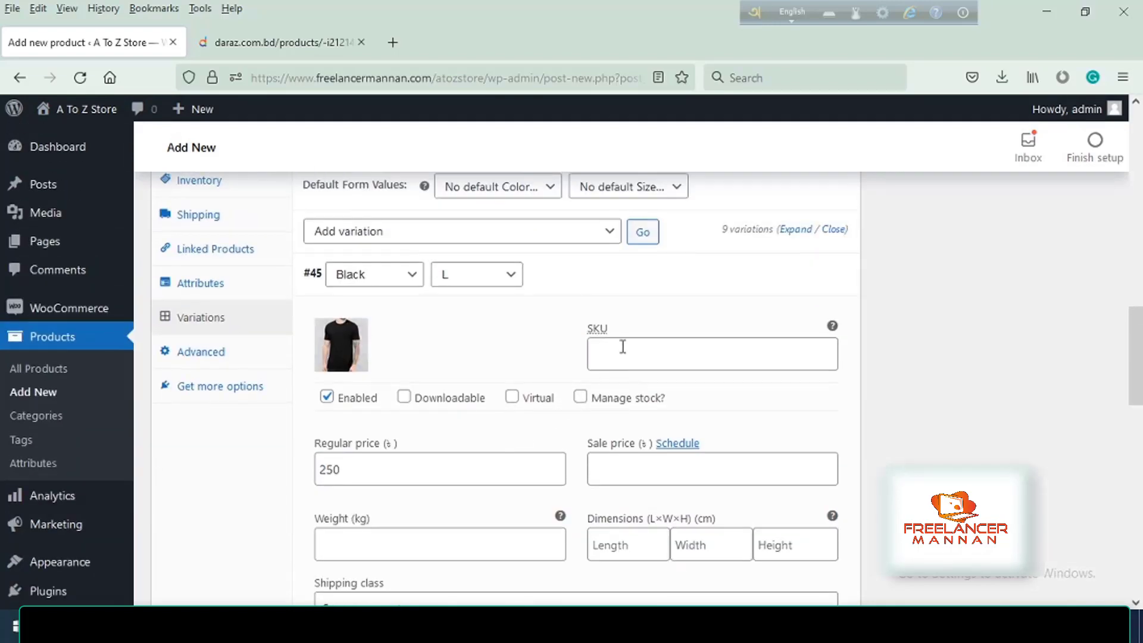
pyautogui.click(616, 280)
pyautogui.scroll(-3, 572, 377)
pyautogui.scroll(3, 591, 342)
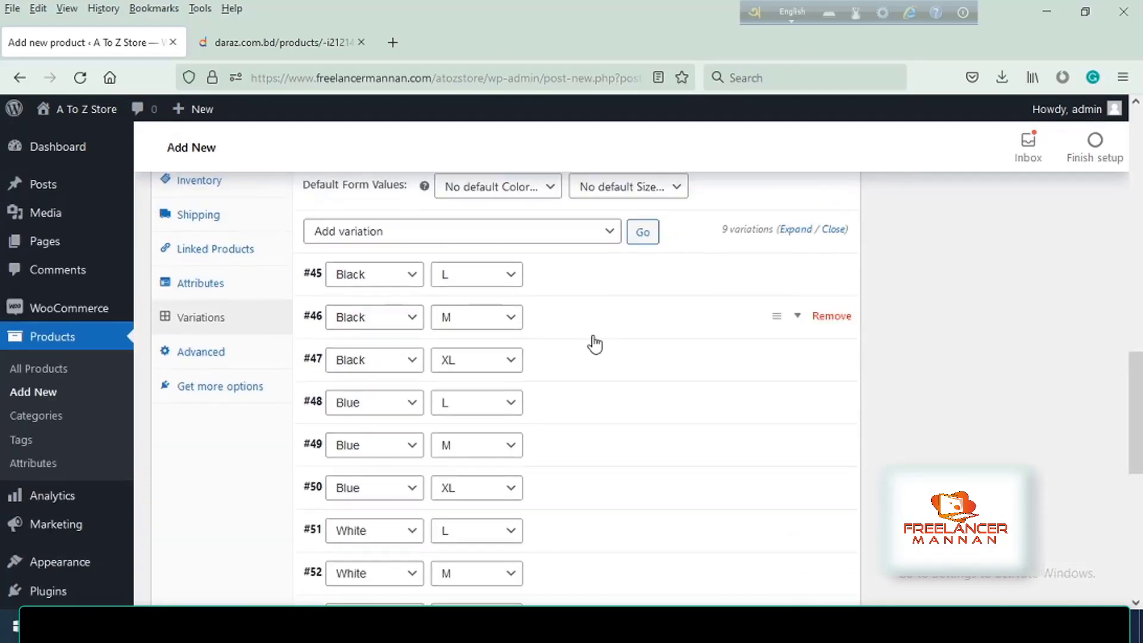
pyautogui.click(592, 488)
pyautogui.scroll(-6, 630, 466)
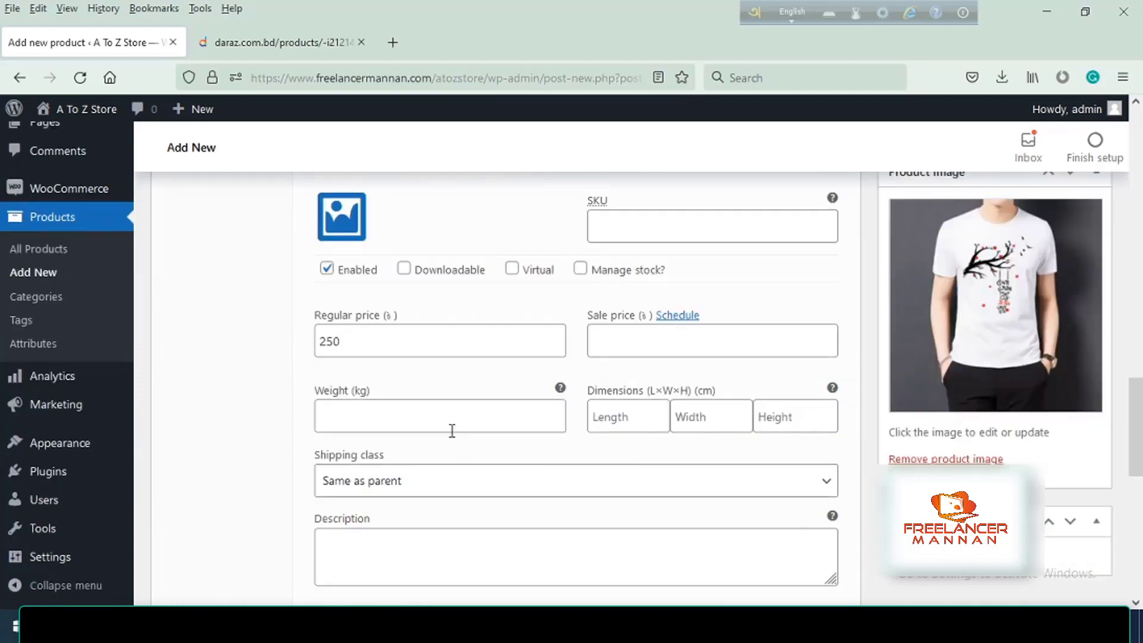
pyautogui.scroll(4, 493, 420)
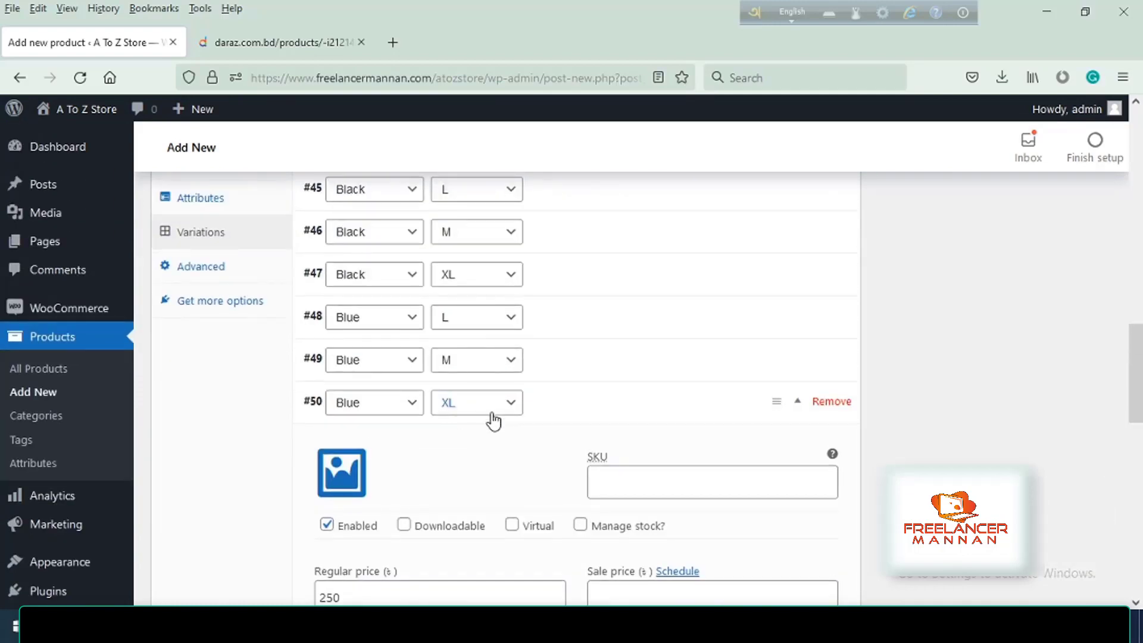
pyautogui.click(612, 417)
pyautogui.scroll(3, 613, 432)
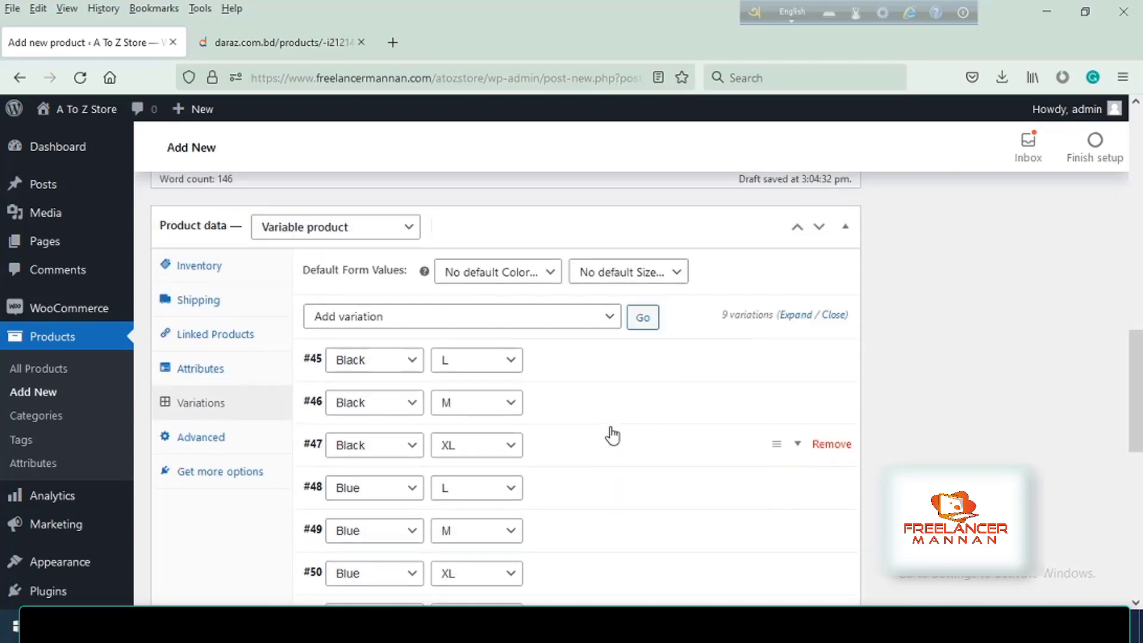
# Step: Set the Black, L variation's sale price to 120
pyautogui.click(617, 371)
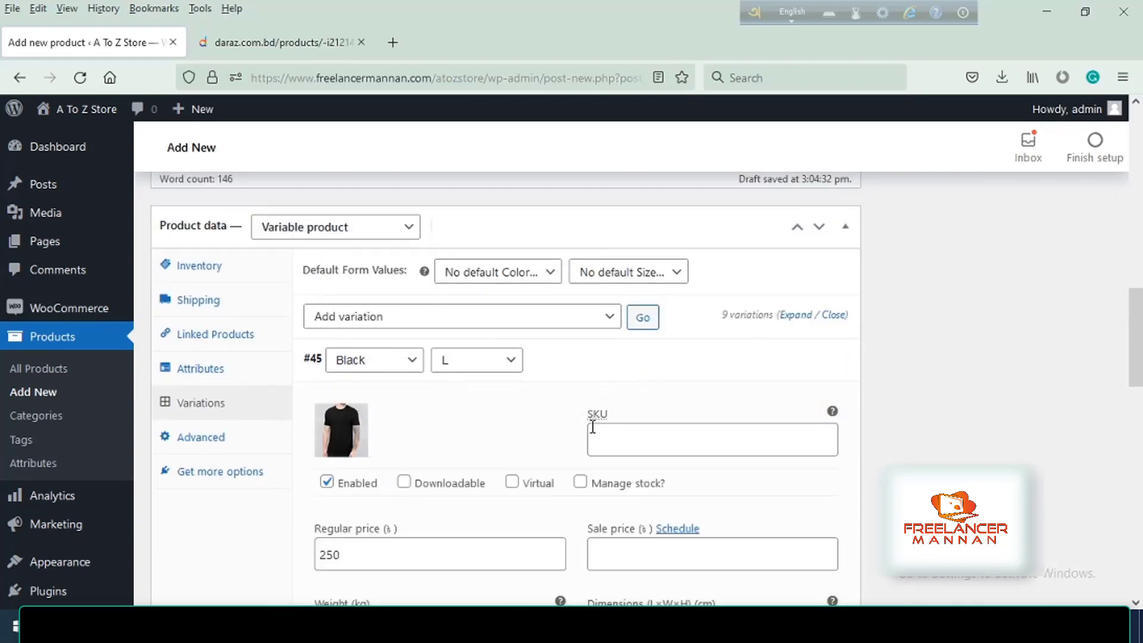
pyautogui.scroll(-3, 593, 427)
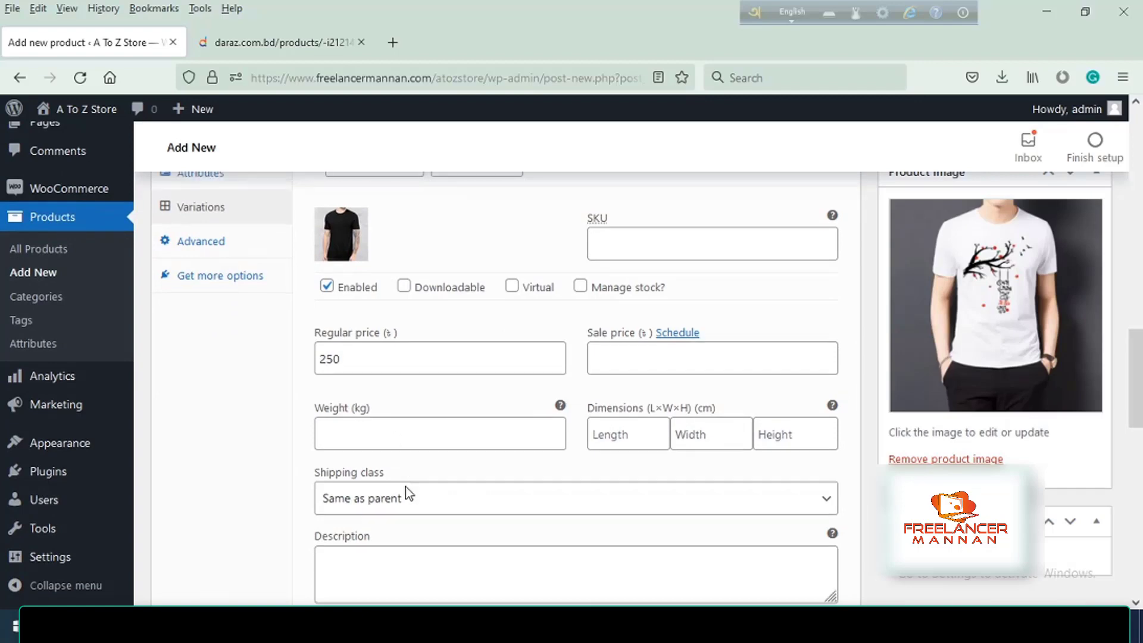
pyautogui.scroll(-3, 416, 476)
pyautogui.scroll(2, 472, 365)
pyautogui.click(641, 294)
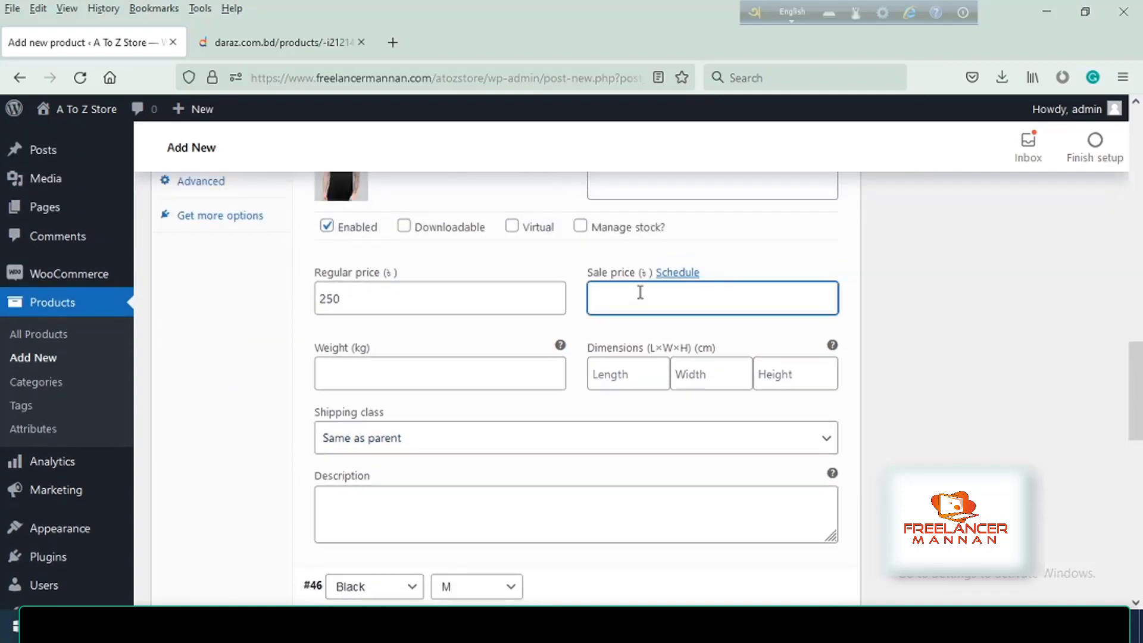
pyautogui.scroll(3, 640, 294)
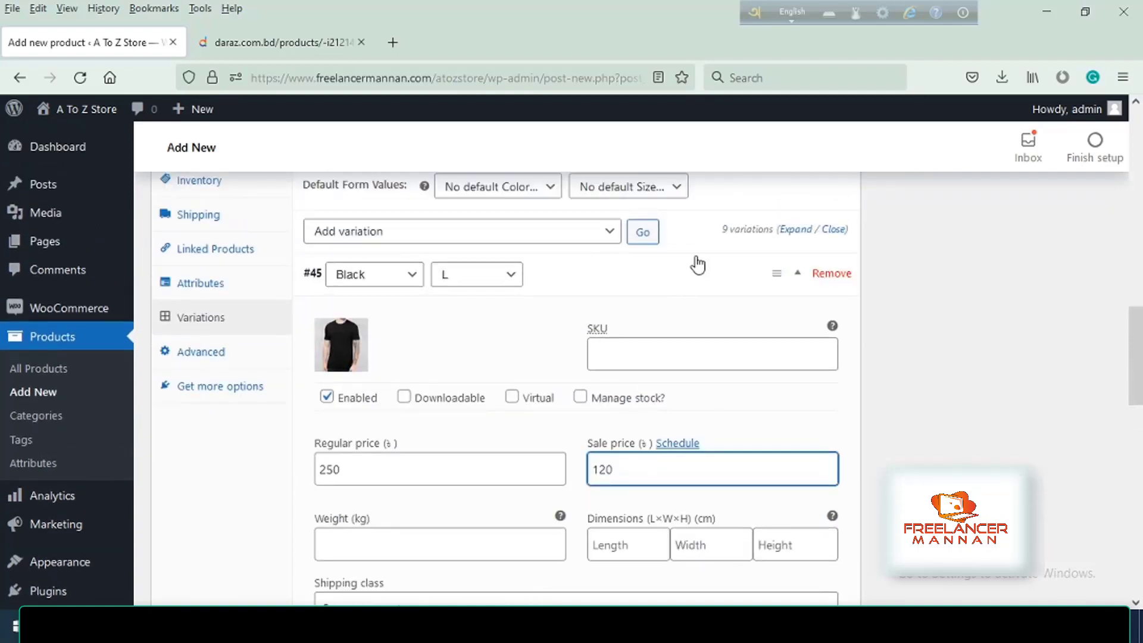
pyautogui.click(679, 275)
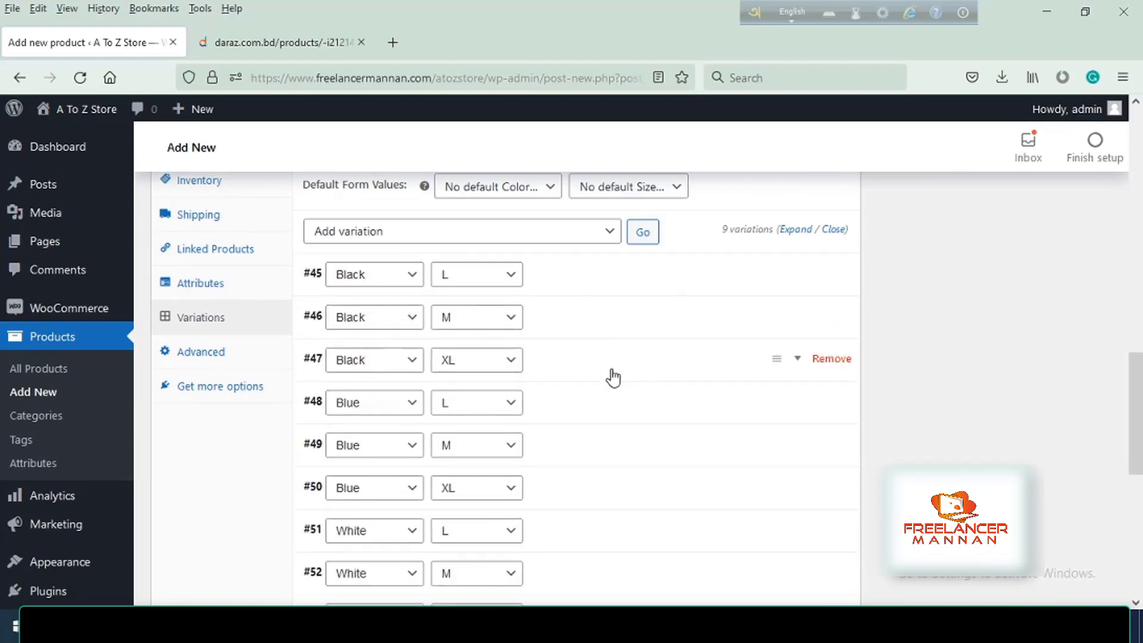
# Step: Set the plain black T-shirt from the media library as the Black, M variation's image
pyautogui.click(607, 327)
pyautogui.click(340, 386)
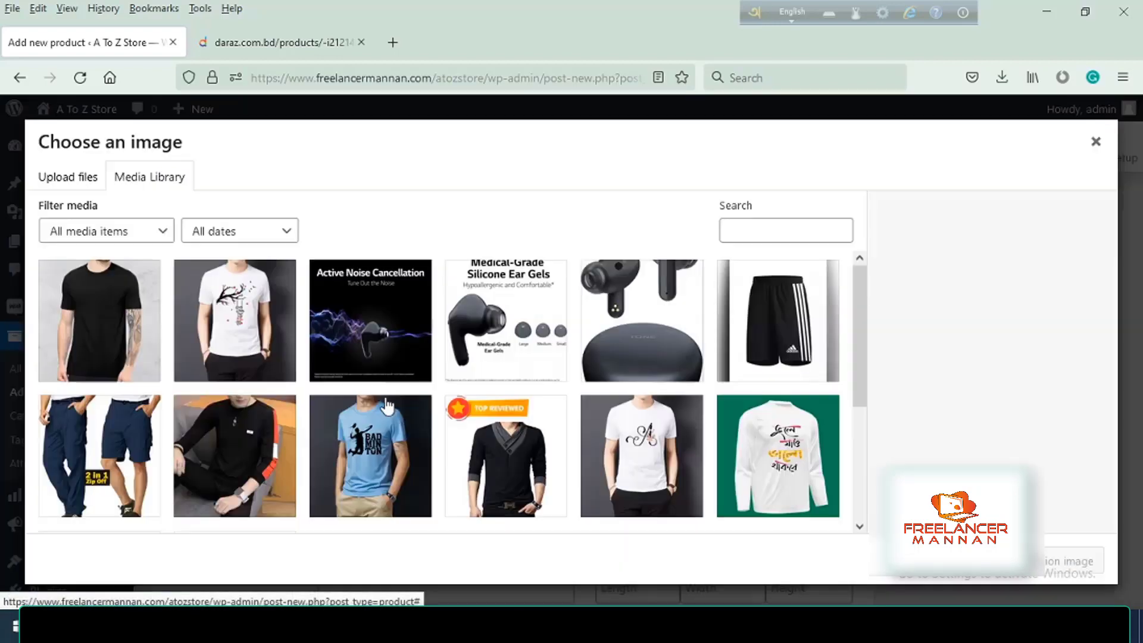
pyautogui.click(104, 319)
pyautogui.click(1011, 561)
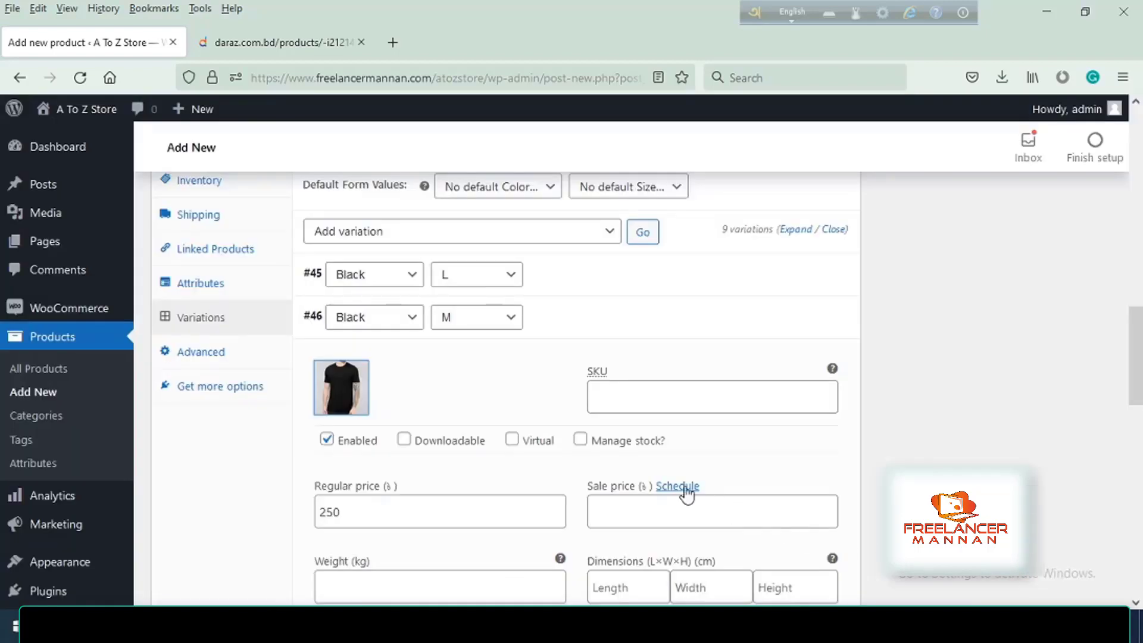
# Step: Set the Black, M variation's sale price to 11
pyautogui.scroll(-3, 597, 457)
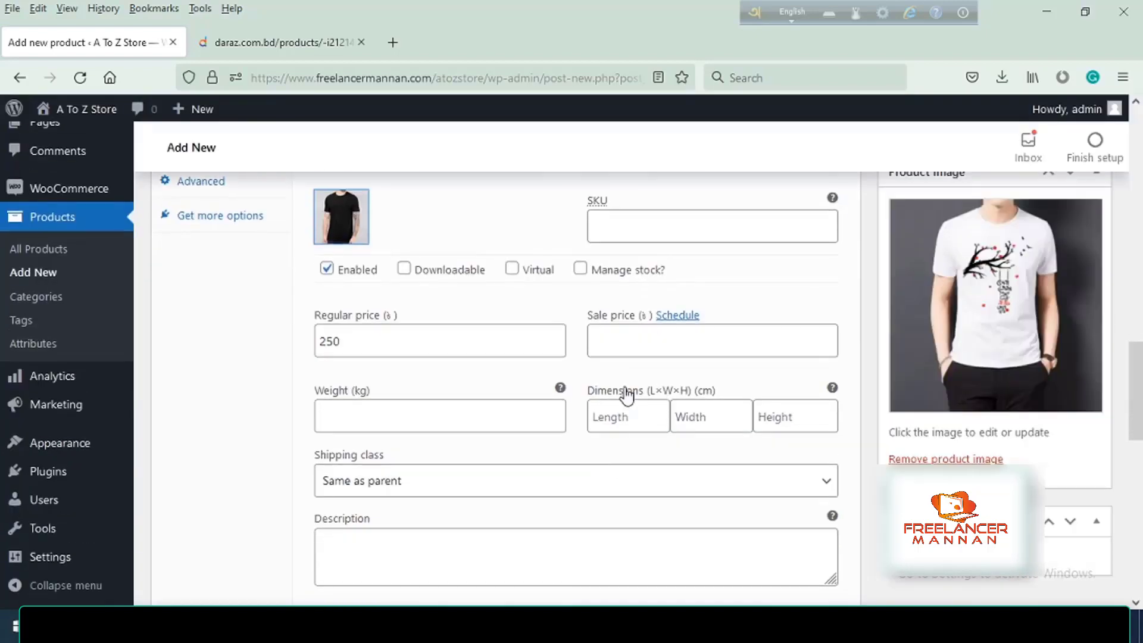
pyautogui.scroll(3, 626, 395)
pyautogui.scroll(-2, 591, 427)
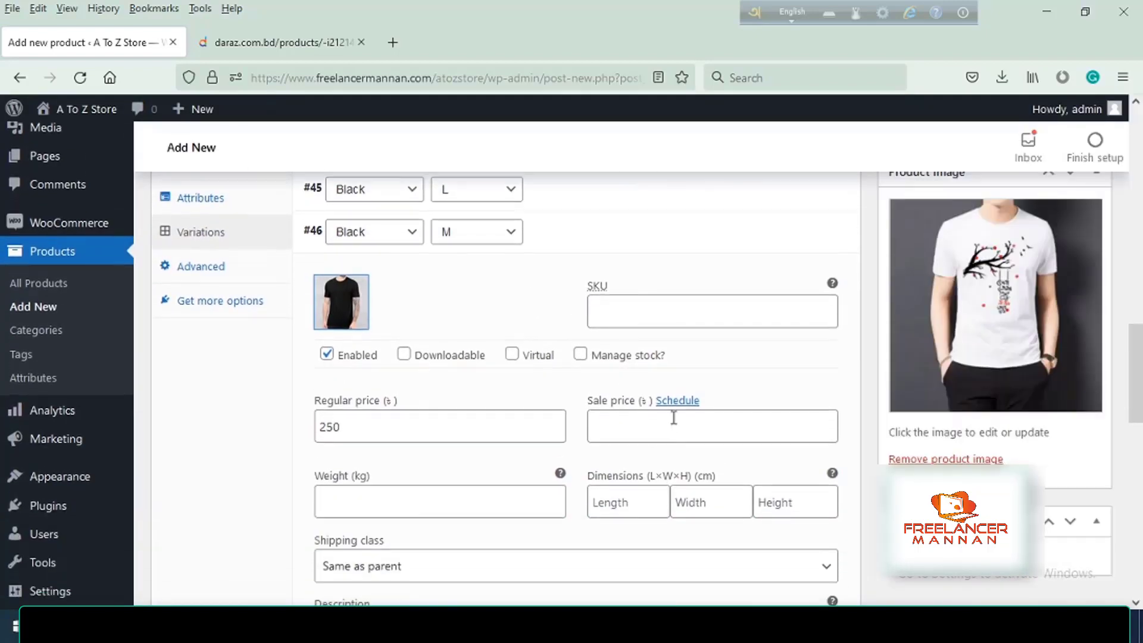
pyautogui.click(647, 428)
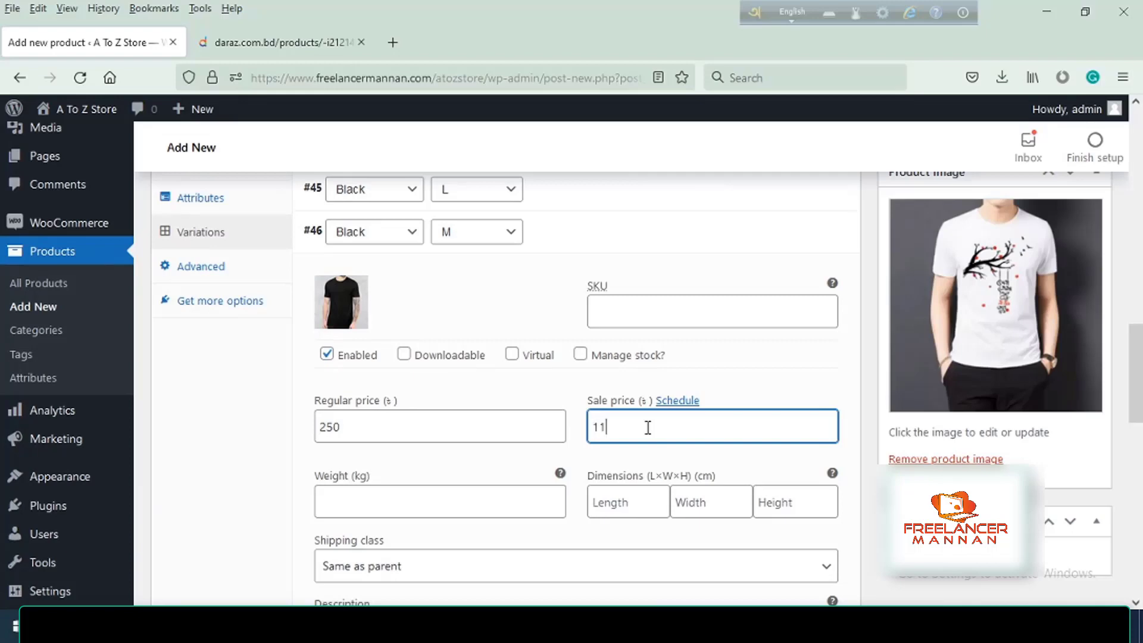
pyautogui.write('11')
pyautogui.scroll(2, 648, 428)
pyautogui.click(595, 317)
# Step: Give the Black, XL variation the black T-shirt image f8ff298ac1192aa0da6d84537edd44d1.png and a sale price of 130
pyautogui.click(591, 372)
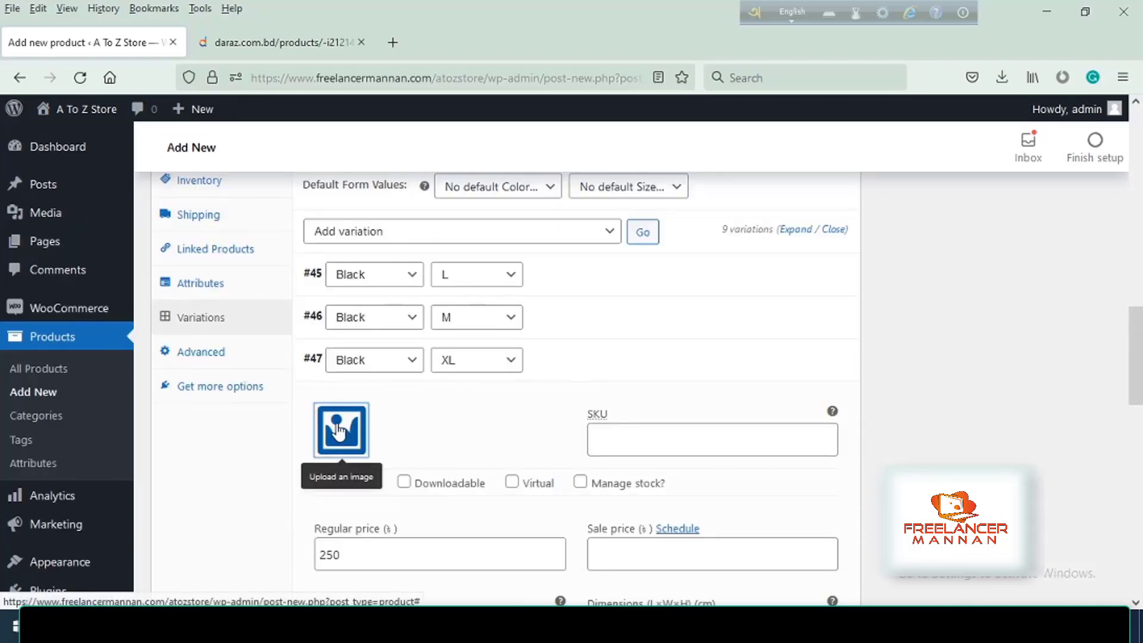
pyautogui.click(367, 437)
pyautogui.click(138, 315)
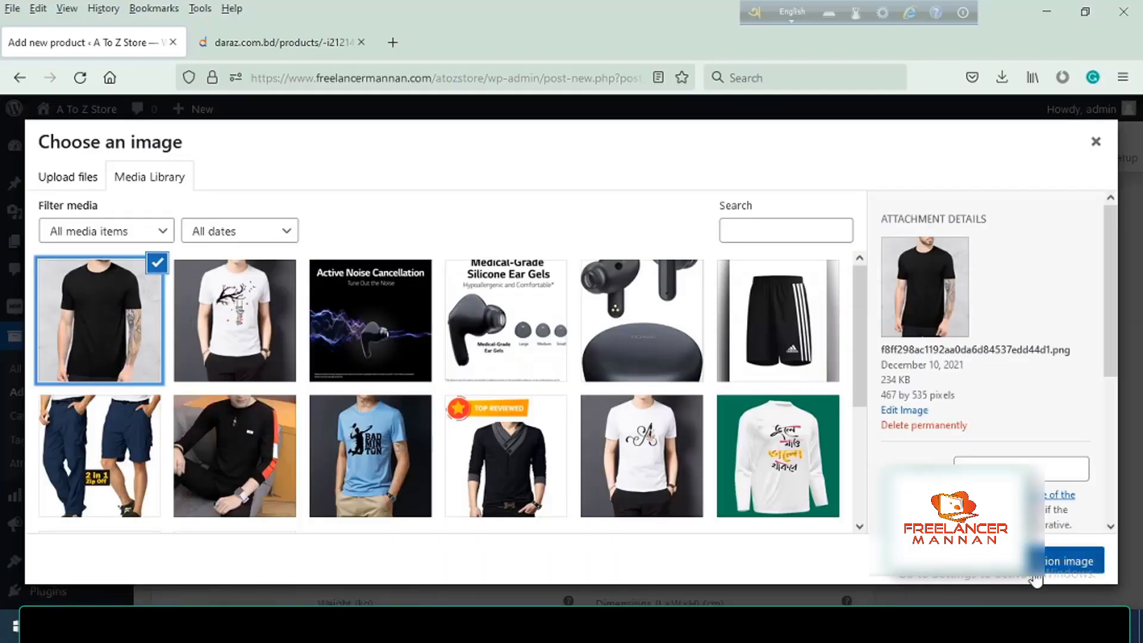
pyautogui.click(1054, 563)
pyautogui.scroll(-3, 380, 516)
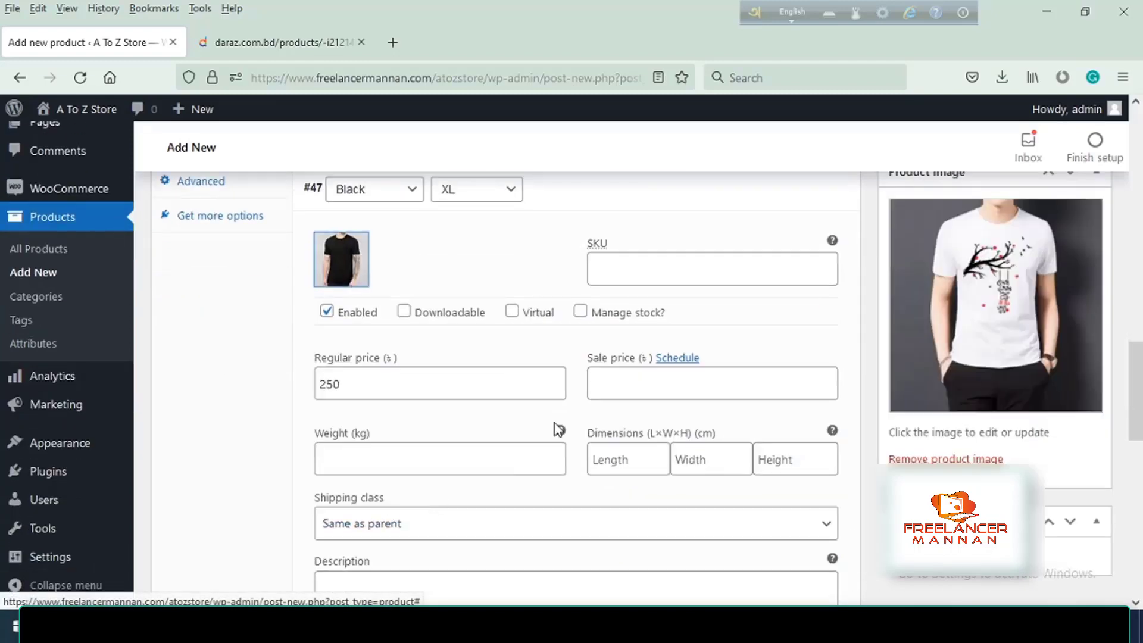
pyautogui.click(686, 393)
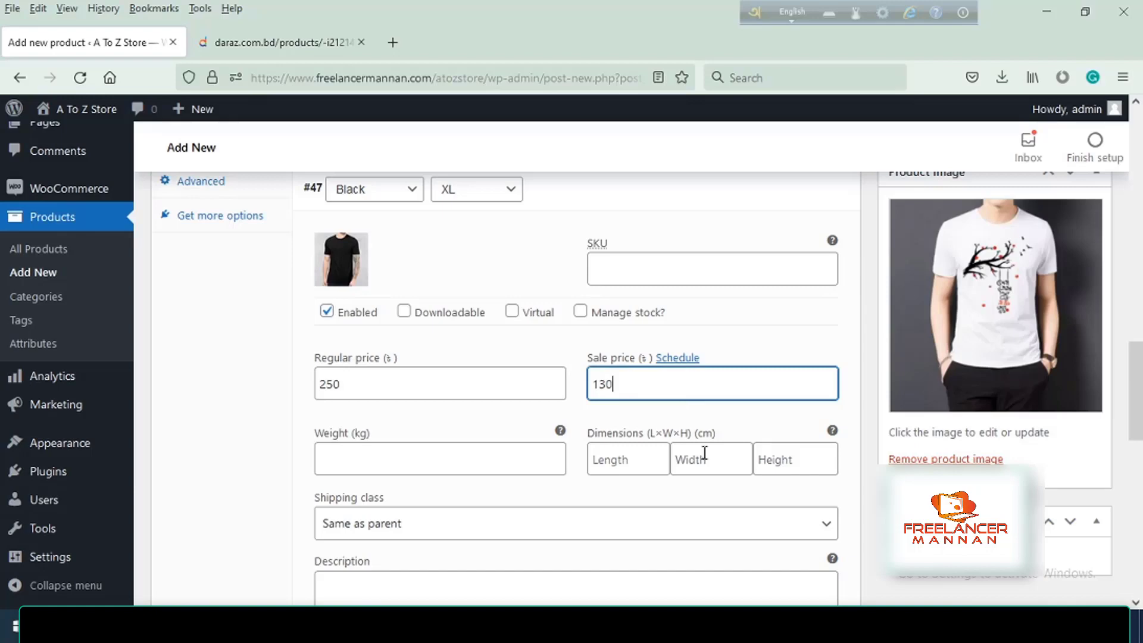
pyautogui.click(655, 189)
# Step: Upload the blue T-shirt screenshot (2021-12-10 at 21-02-59) from Downloads as the Blue, L variation's image and set its sale price to 140
pyautogui.click(580, 324)
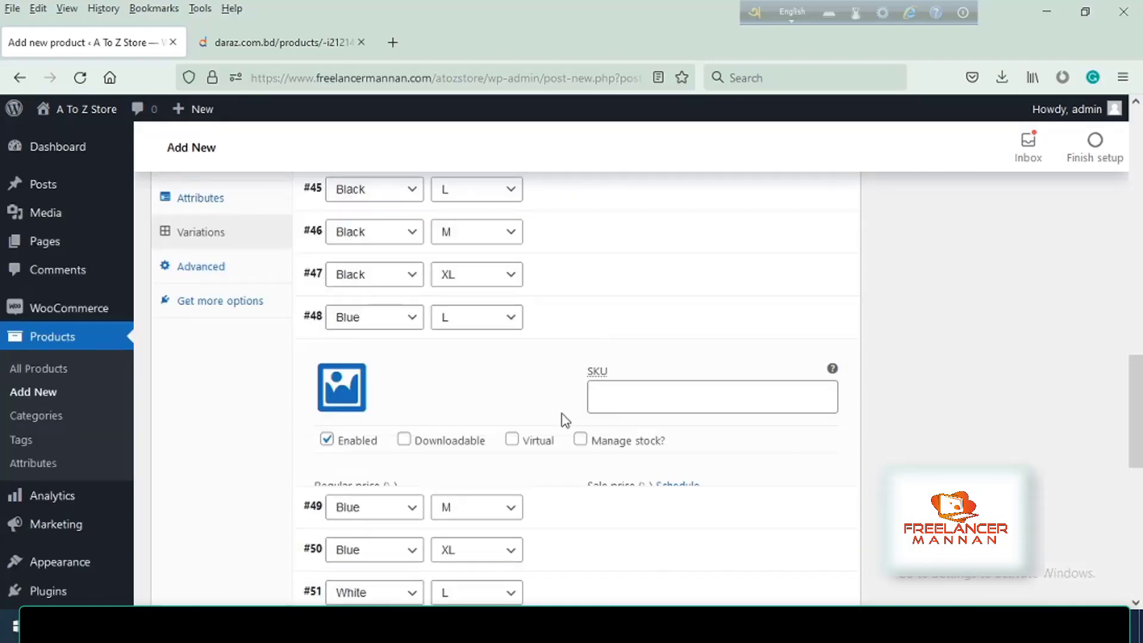
pyautogui.click(341, 388)
pyautogui.click(89, 182)
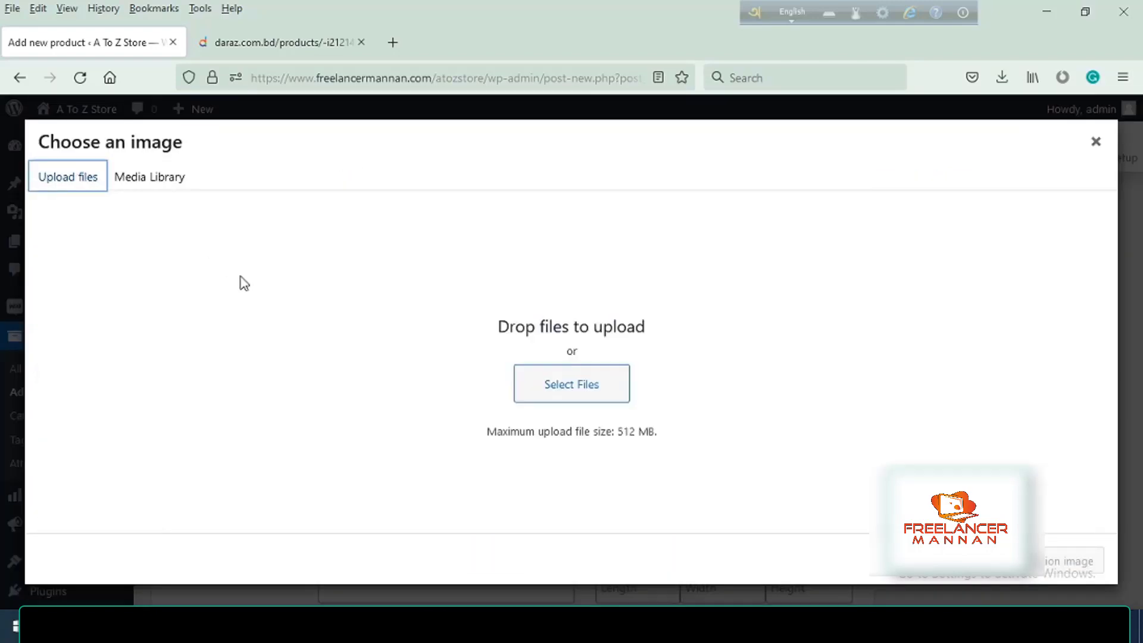
pyautogui.click(585, 403)
pyautogui.click(296, 160)
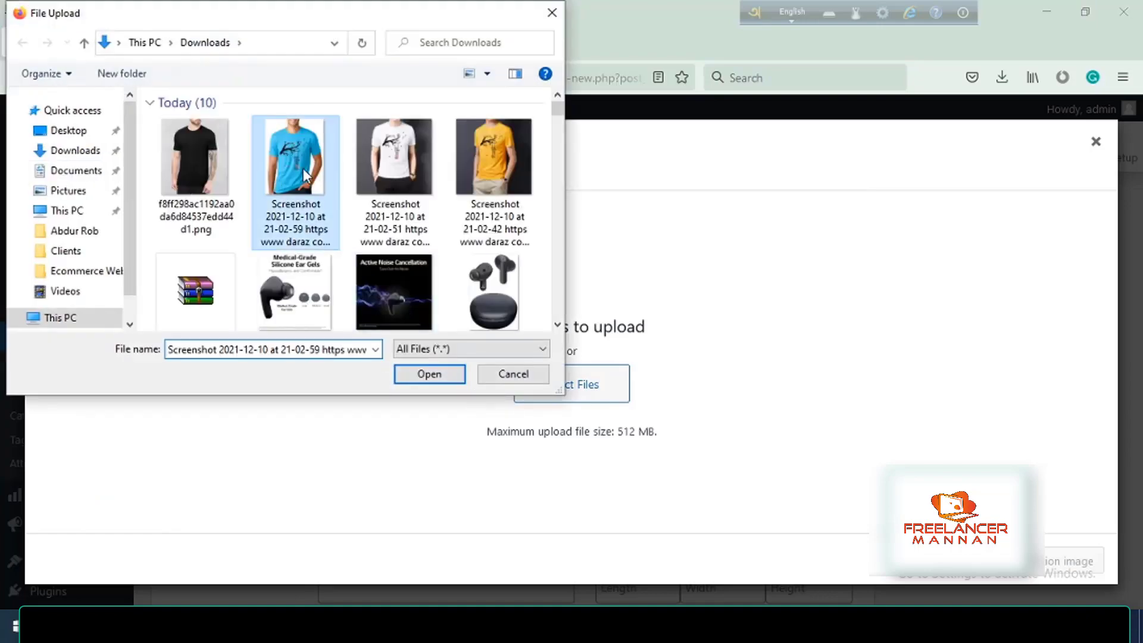
pyautogui.click(429, 374)
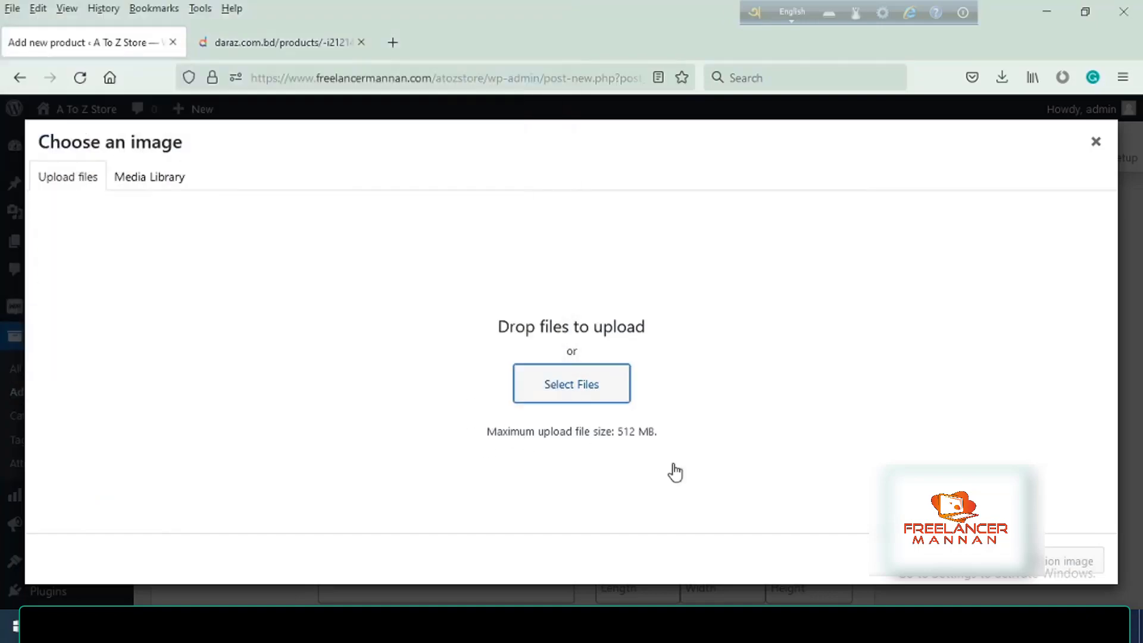
pyautogui.click(1072, 560)
pyautogui.scroll(-3, 444, 394)
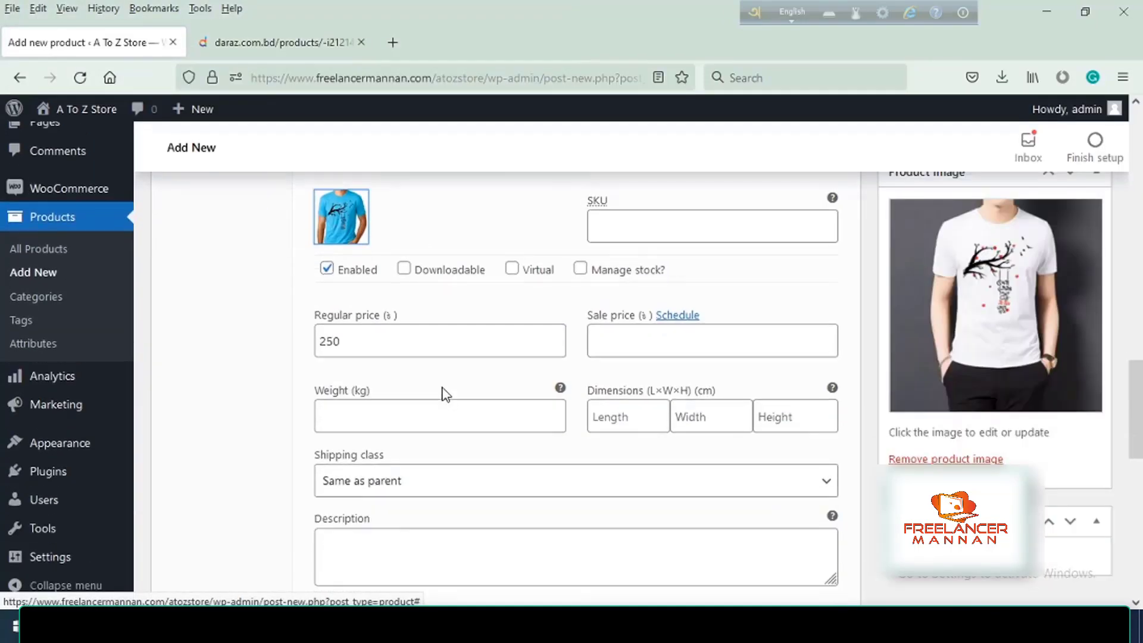
pyautogui.click(619, 339)
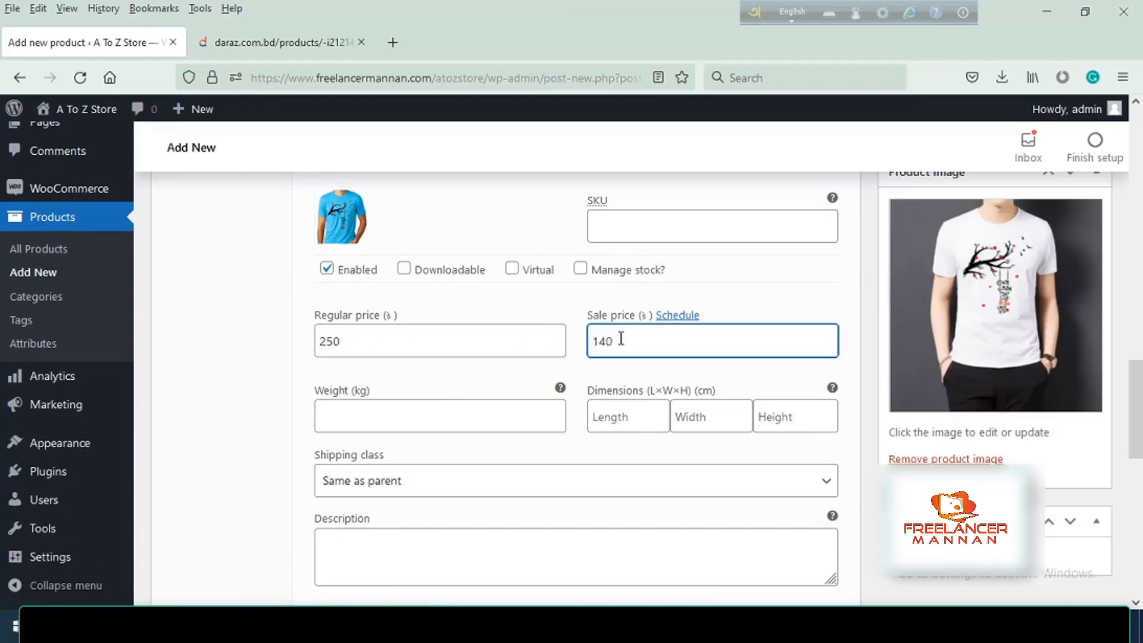
# Step: Give the Blue, M variation the blue T-shirt image from the media library and a sale price of 150
pyautogui.scroll(-3, 603, 401)
pyautogui.scroll(-2, 471, 357)
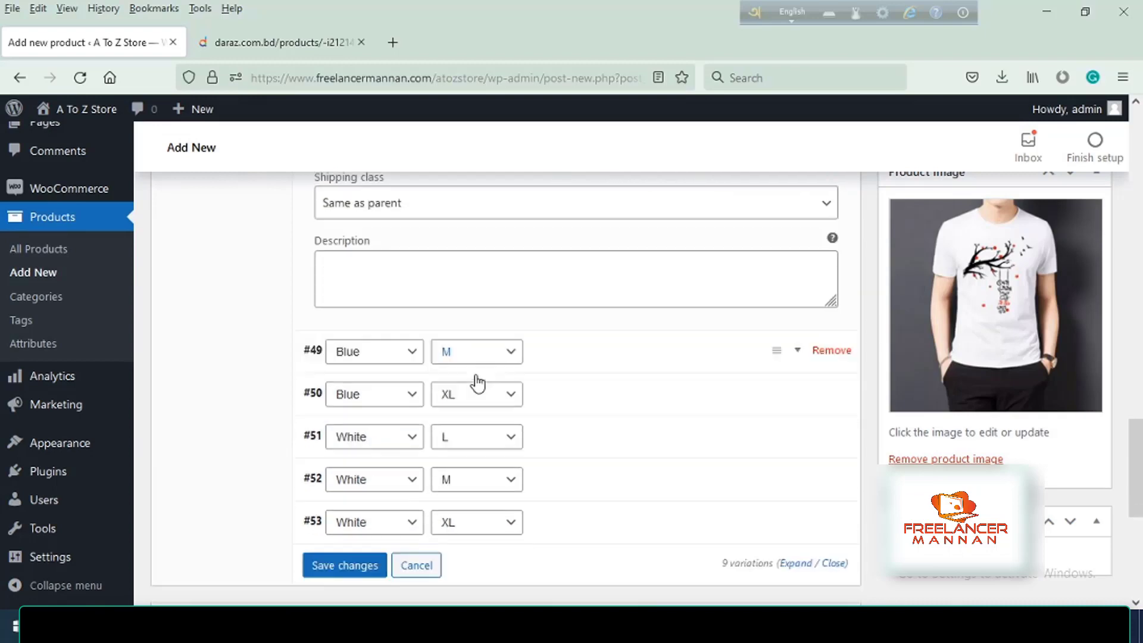
pyautogui.scroll(-1, 478, 384)
pyautogui.click(565, 300)
pyautogui.click(334, 358)
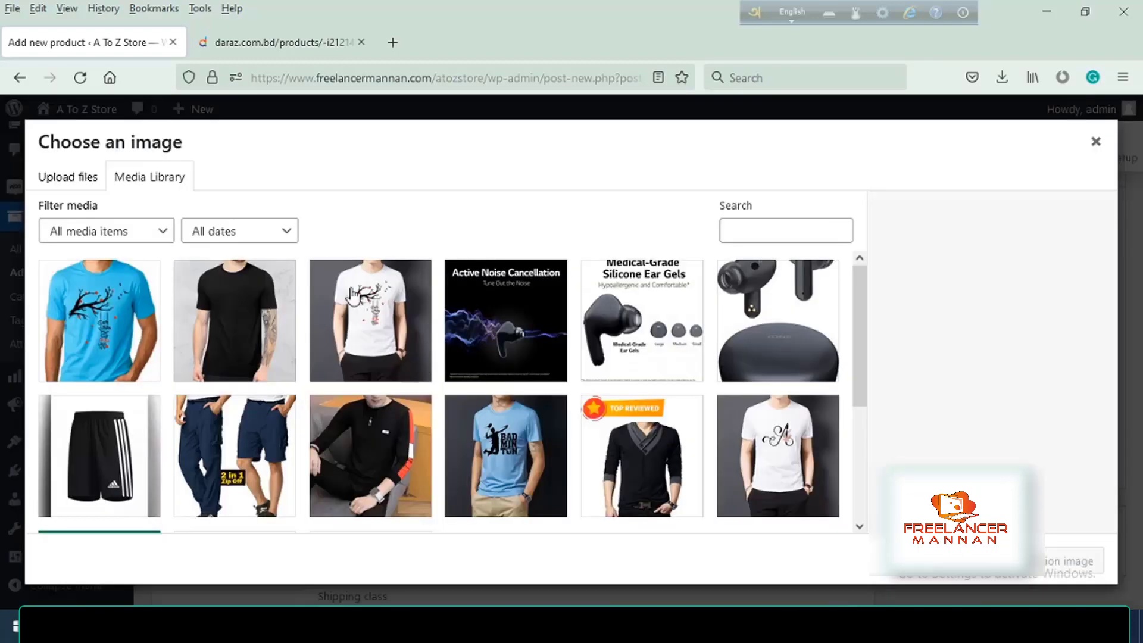
pyautogui.click(120, 292)
pyautogui.click(1067, 562)
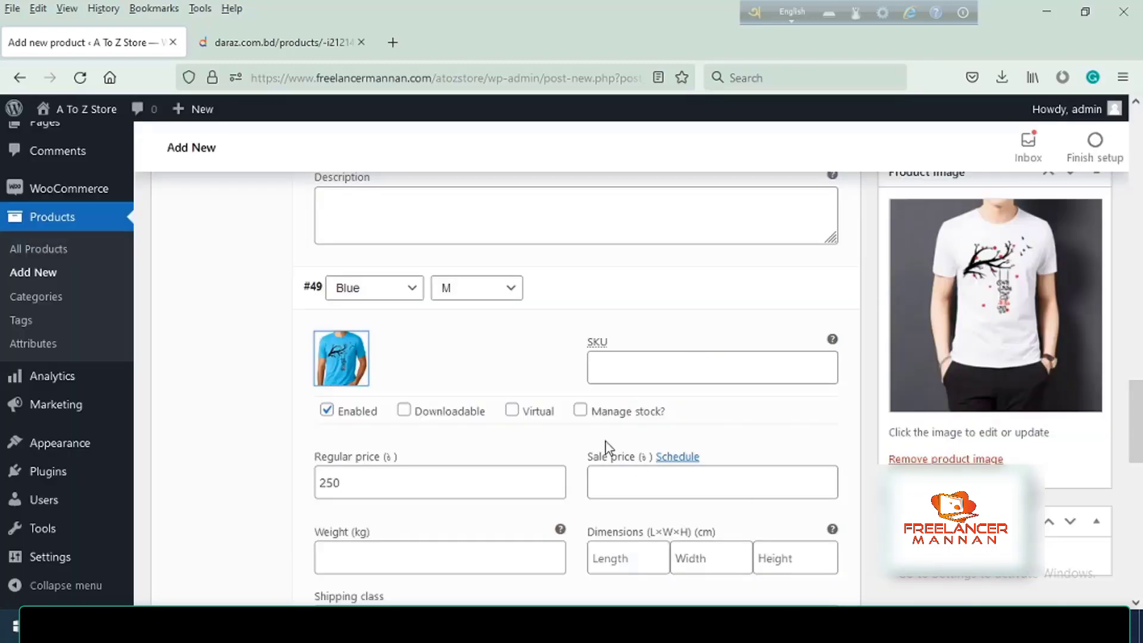
pyautogui.scroll(-2, 607, 447)
pyautogui.click(623, 403)
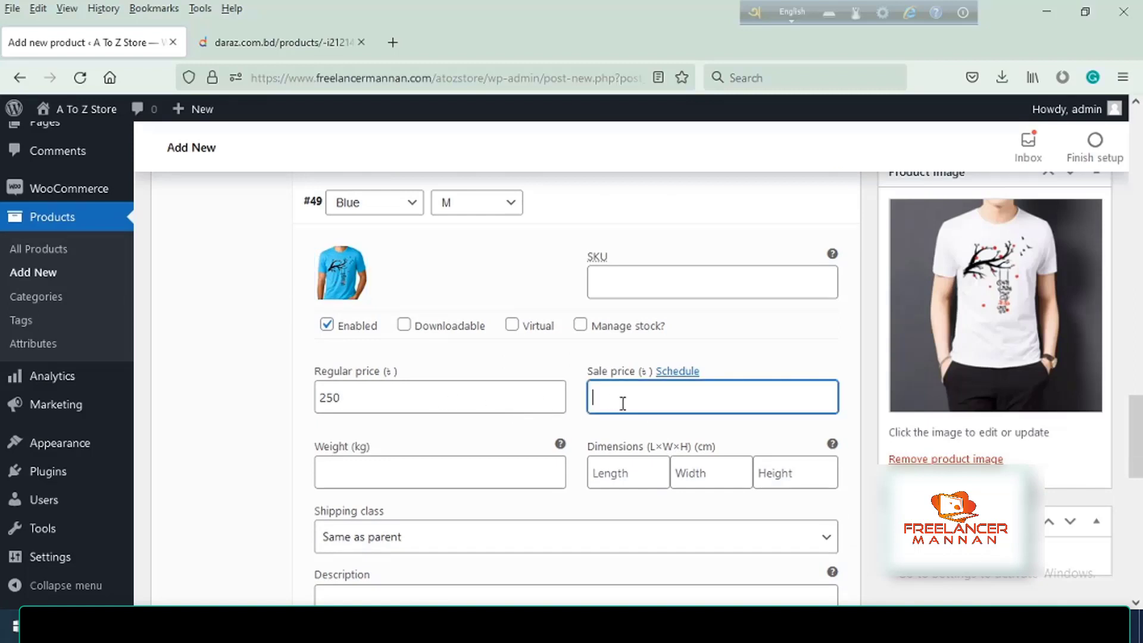
pyautogui.write('150')
pyautogui.moveTo(612, 397); pyautogui.dragTo(593, 398)
# Step: Publish the New Exclusive Trendy Casual T-Shirt for Man product
pyautogui.scroll(-8, 708, 403)
pyautogui.scroll(10, 821, 443)
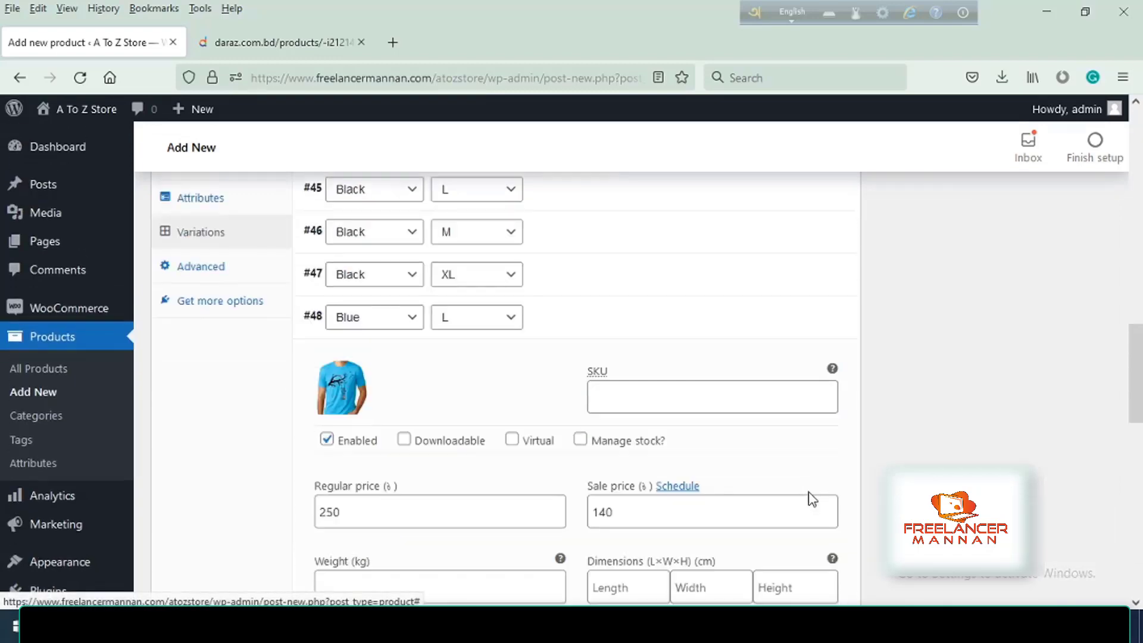
pyautogui.scroll(15, 809, 494)
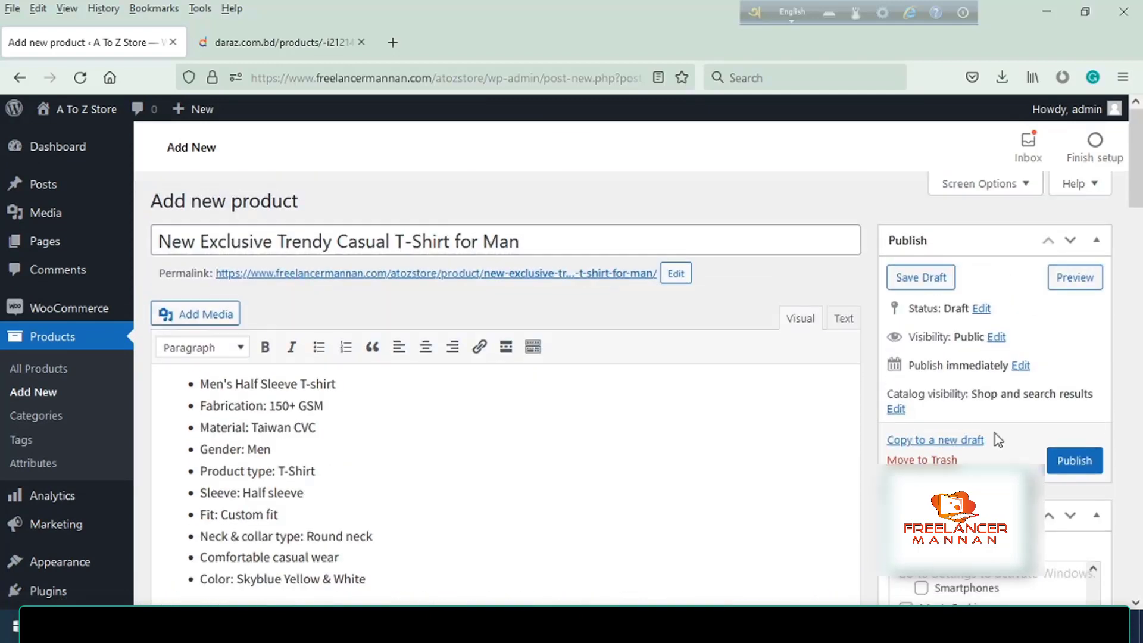
pyautogui.click(1073, 462)
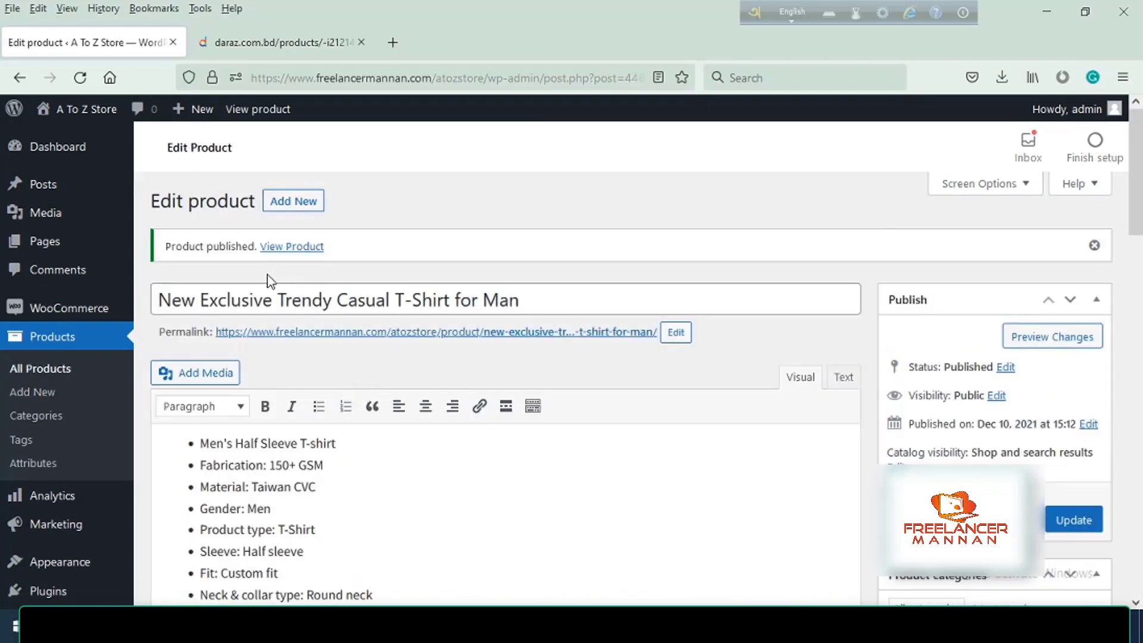
# Step: Open the published T-shirt's store page in a new browser tab and switch to it
pyautogui.rightClick(288, 249)
pyautogui.click(351, 268)
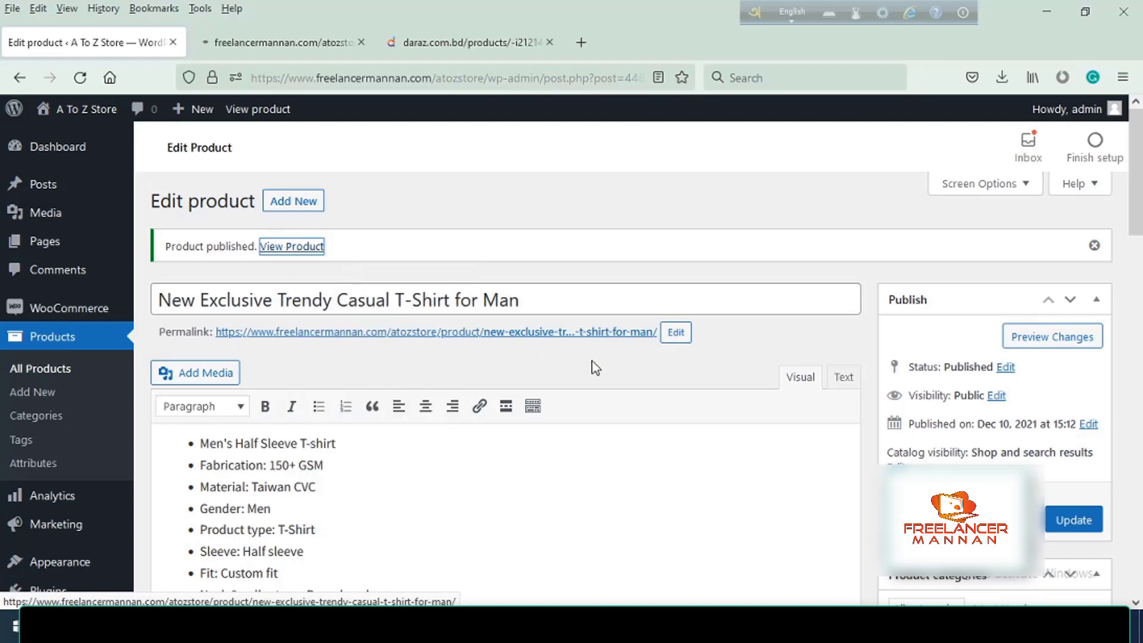
pyautogui.click(250, 51)
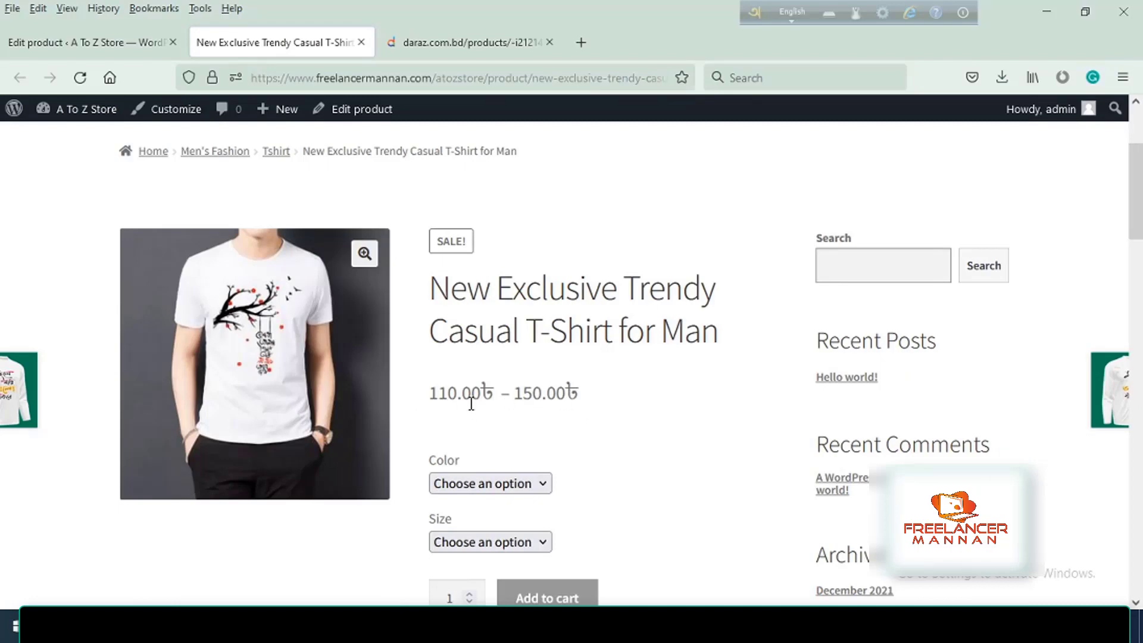
# Step: Select the color Black and the size M on the T-shirt's store page
pyautogui.scroll(-2, 528, 420)
pyautogui.click(543, 405)
pyautogui.click(451, 450)
pyautogui.click(542, 397)
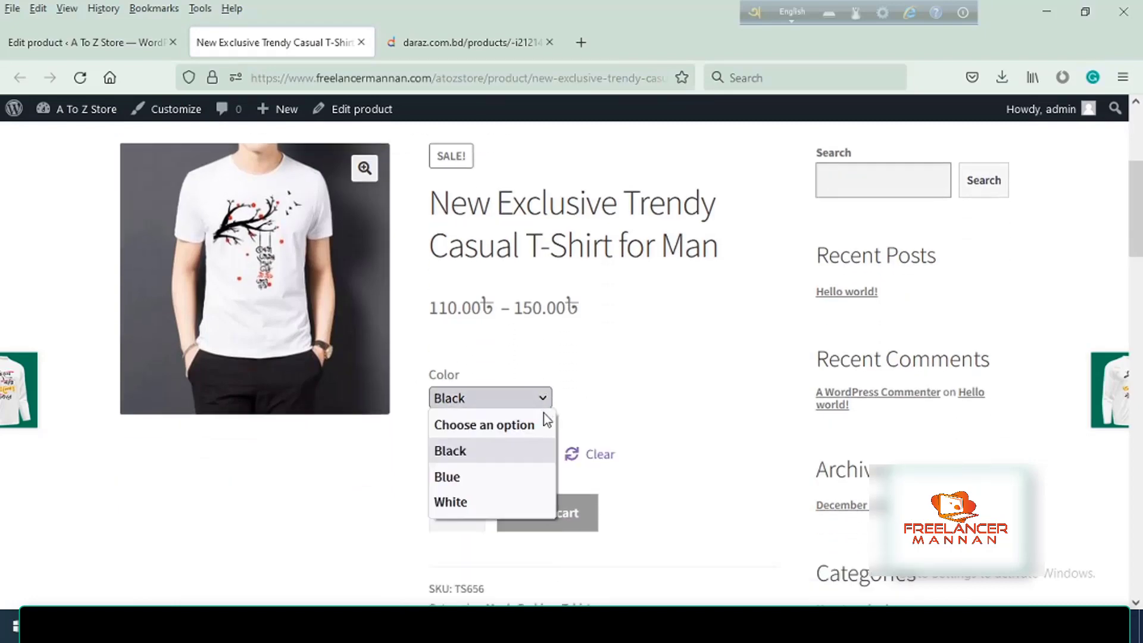
pyautogui.click(478, 452)
pyautogui.click(548, 456)
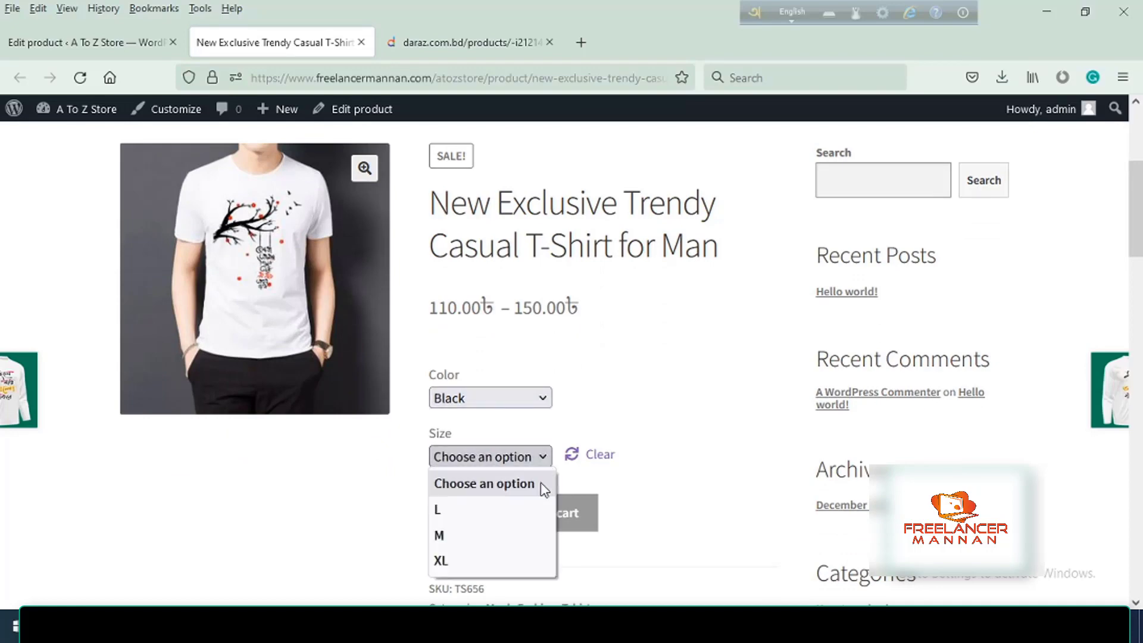
pyautogui.click(469, 538)
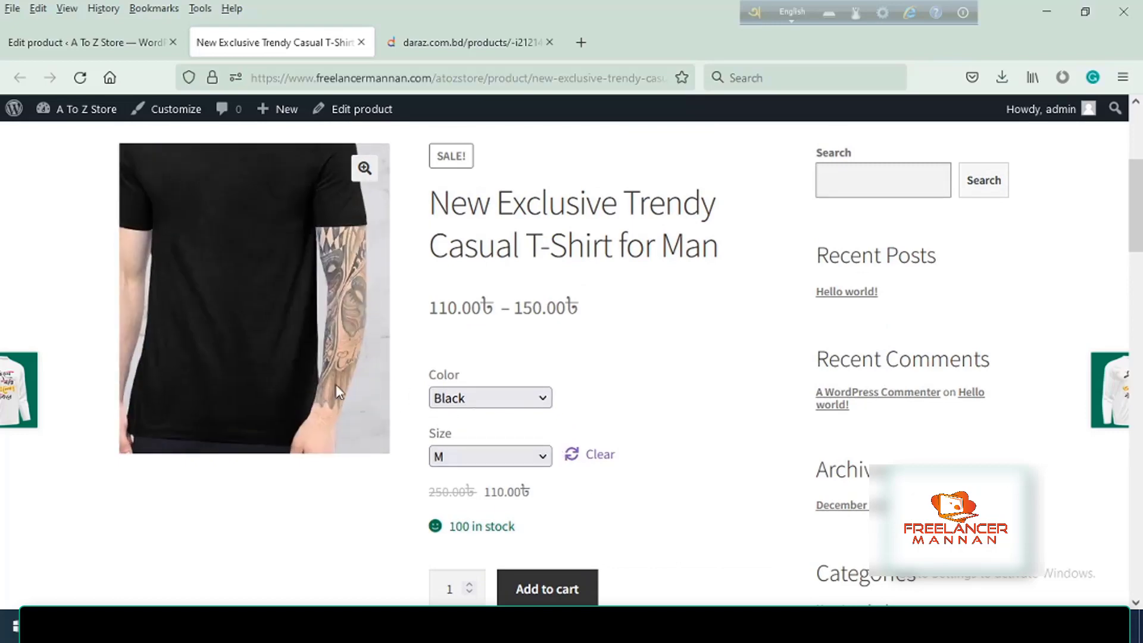
# Step: Add the Black, M T-shirt to the cart and open the cart page
pyautogui.scroll(-2, 623, 472)
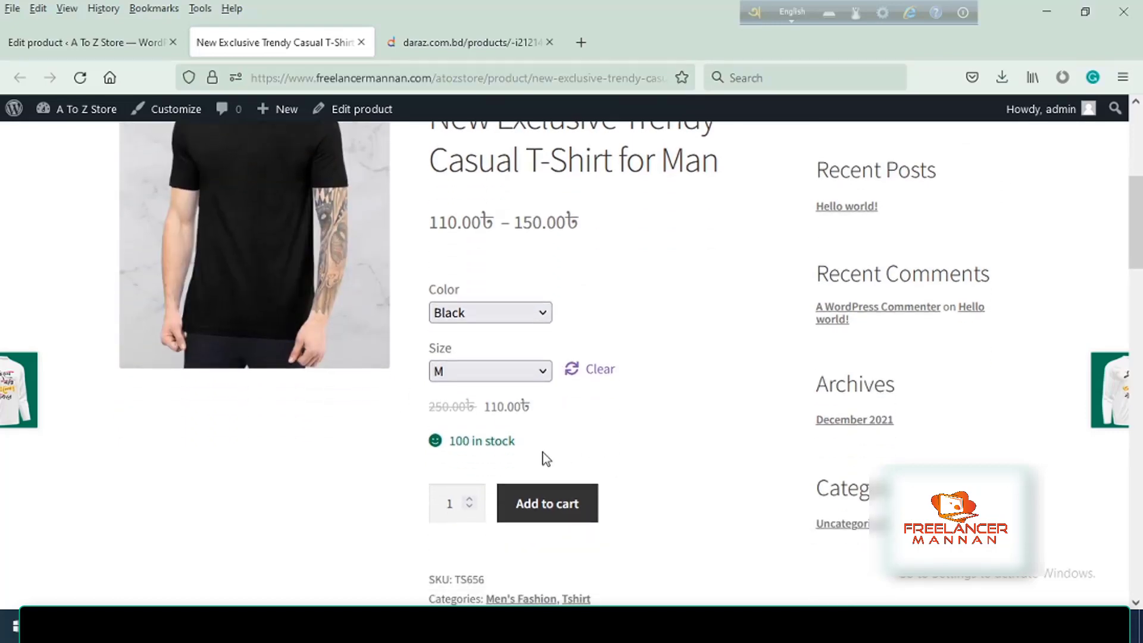
pyautogui.scroll(2, 548, 454)
pyautogui.scroll(-2, 574, 449)
pyautogui.click(564, 519)
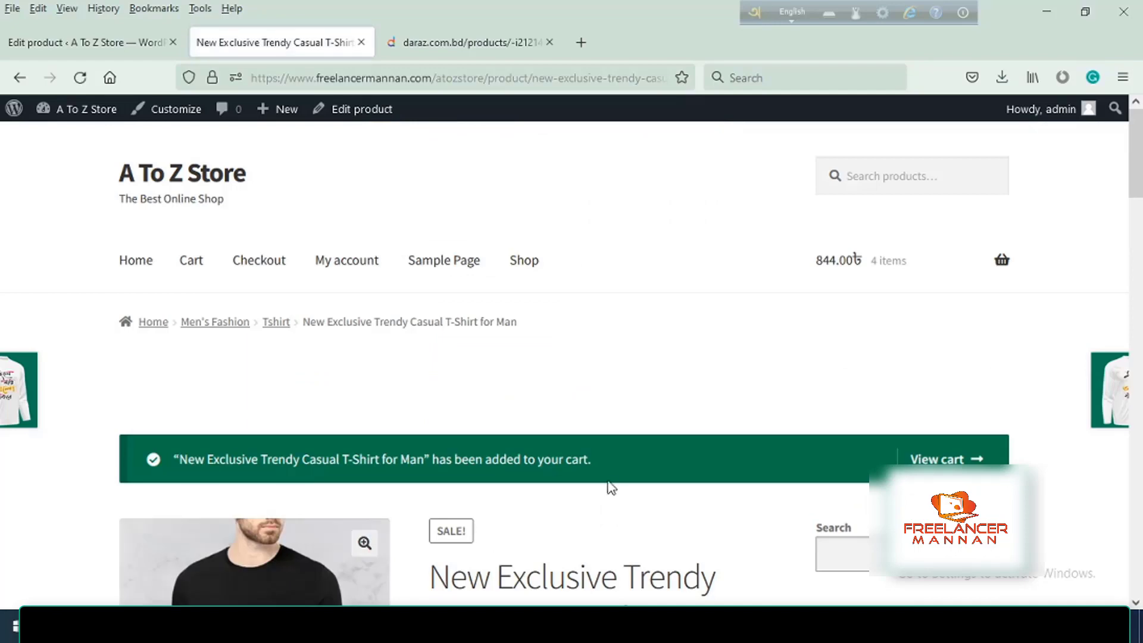
pyautogui.scroll(-2, 607, 480)
pyautogui.scroll(5, 608, 480)
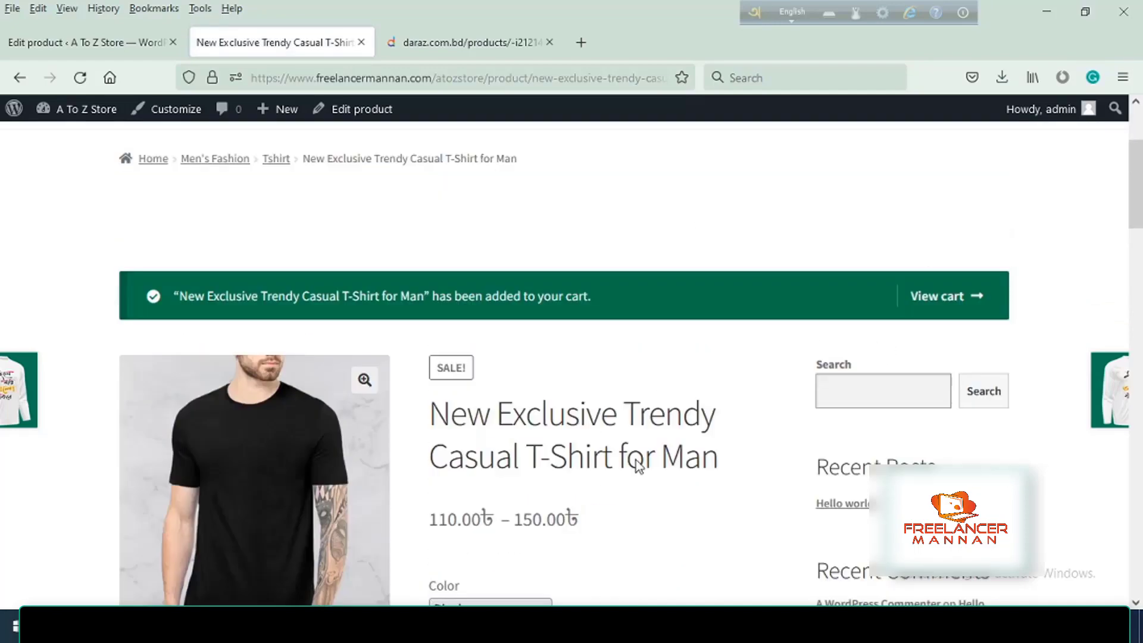
pyautogui.click(963, 381)
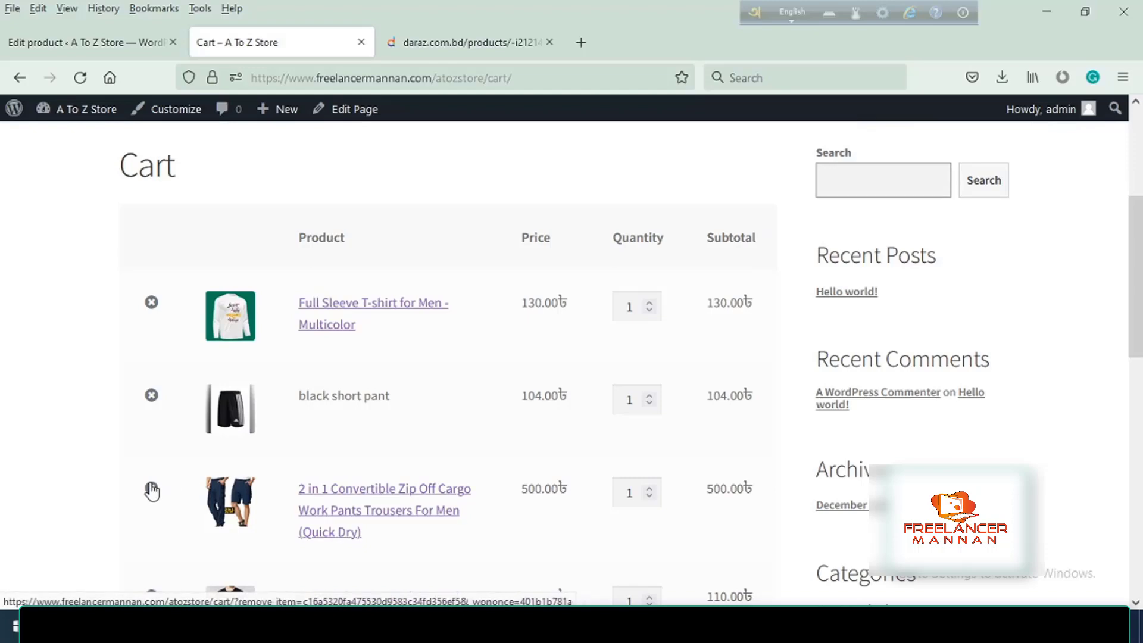
# Step: Remove the cargo pants, black short pant and Full Sleeve T-shirt from the cart, keeping only the Black, M T-shirt
pyautogui.click(151, 487)
pyautogui.click(151, 455)
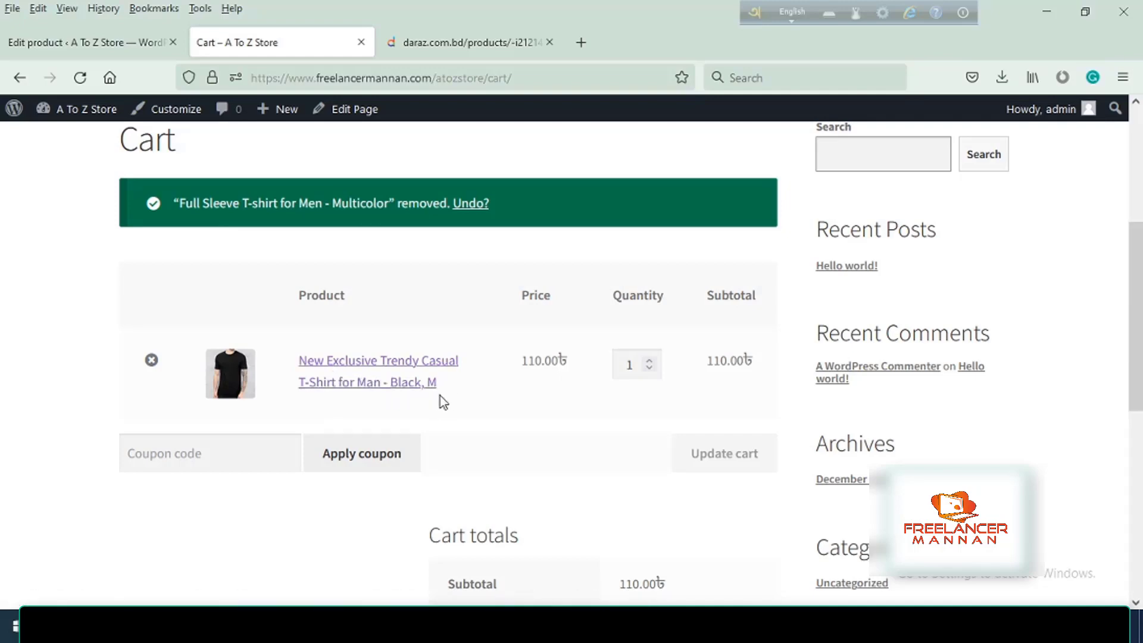
pyautogui.scroll(-4, 657, 412)
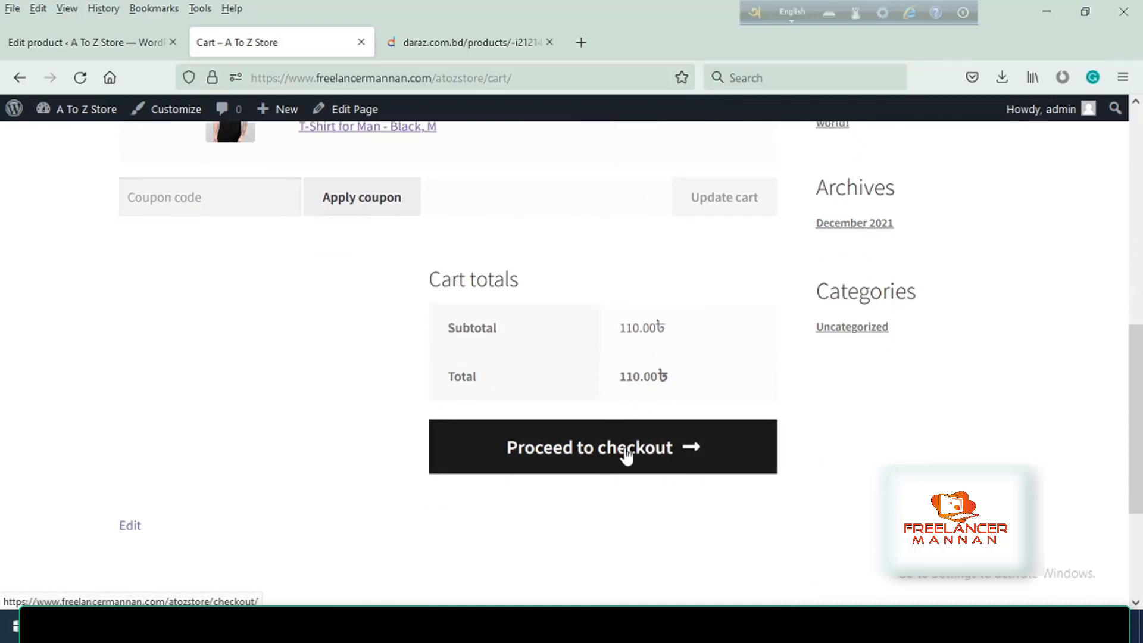
pyautogui.scroll(5, 649, 454)
# Step: Return to the product editor and open the T-shirt's store page again in a new tab
pyautogui.hotkey('ctrl', 'pageup')
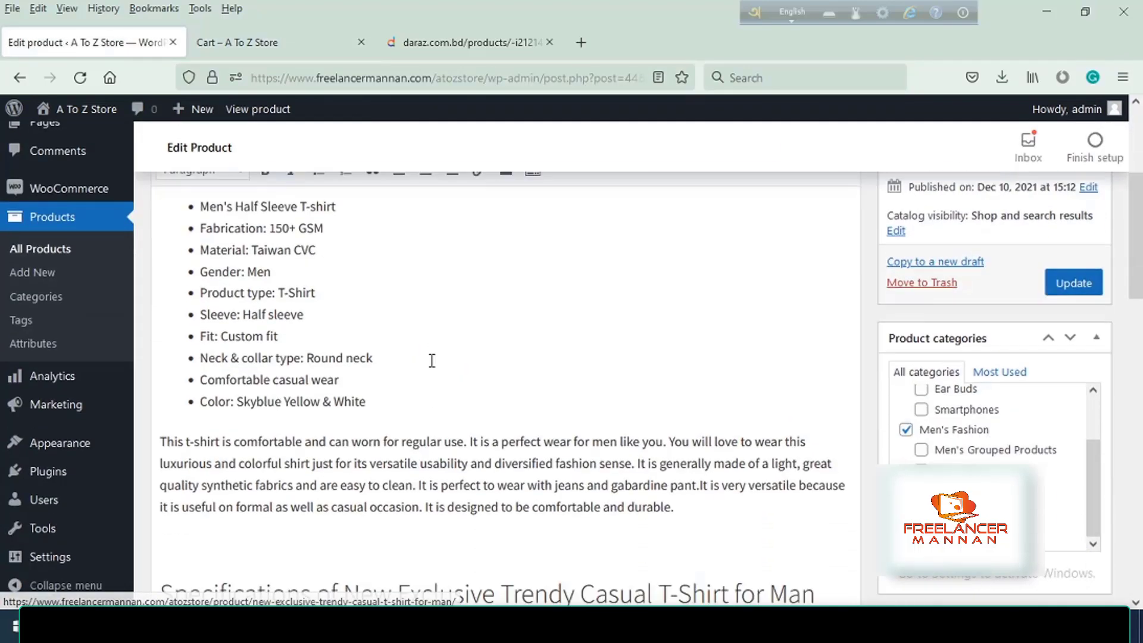
pyautogui.scroll(6, 432, 359)
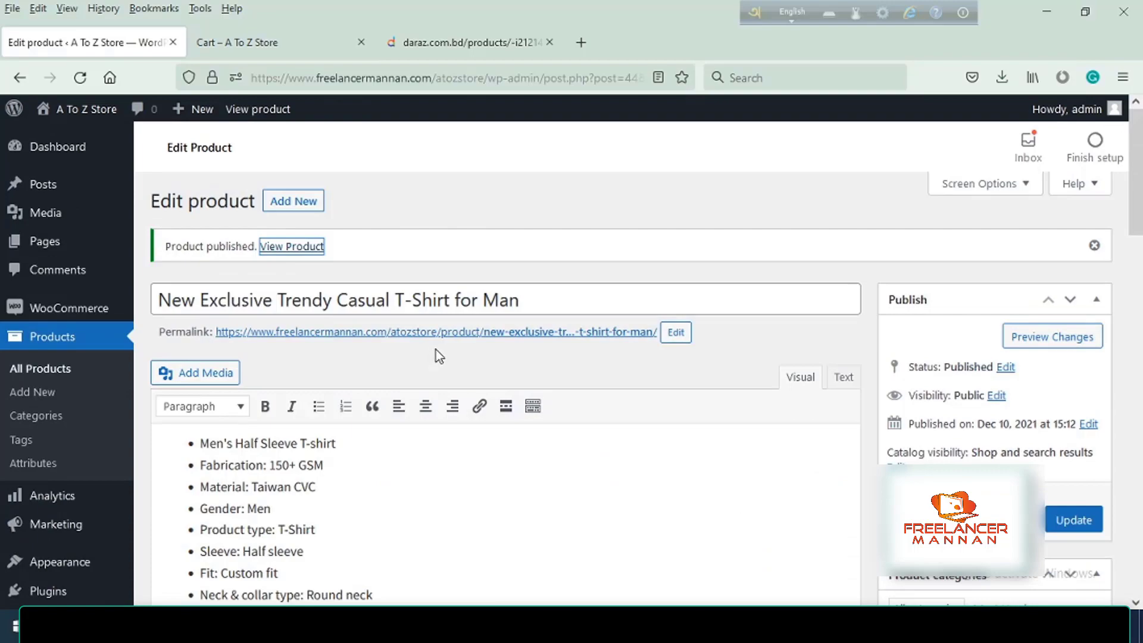
pyautogui.scroll(-7, 436, 352)
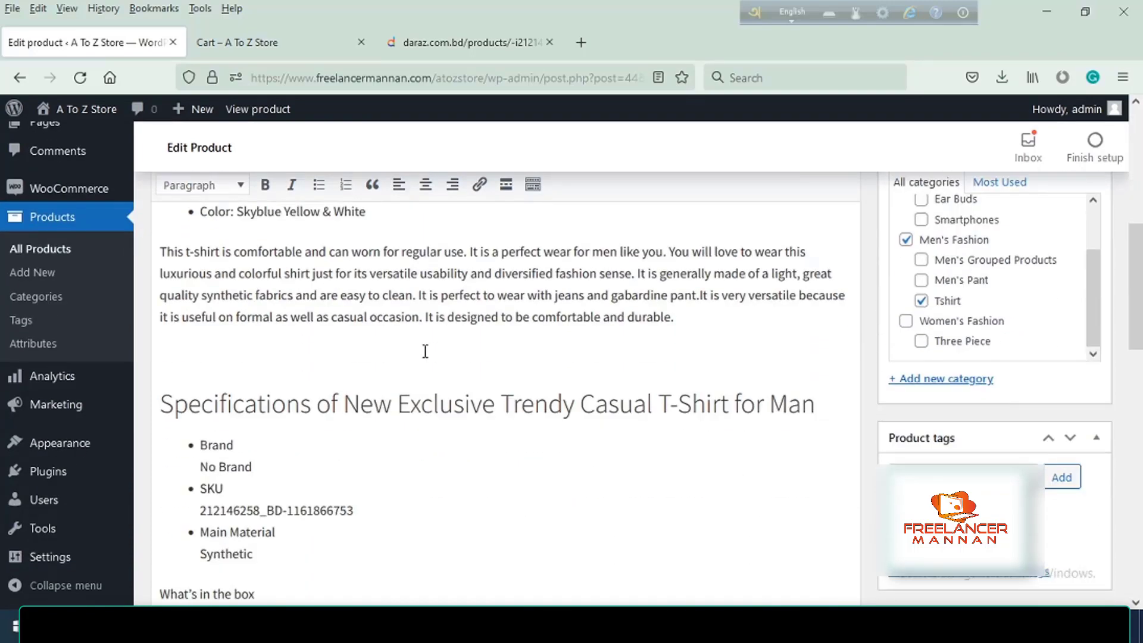
pyautogui.scroll(7, 468, 396)
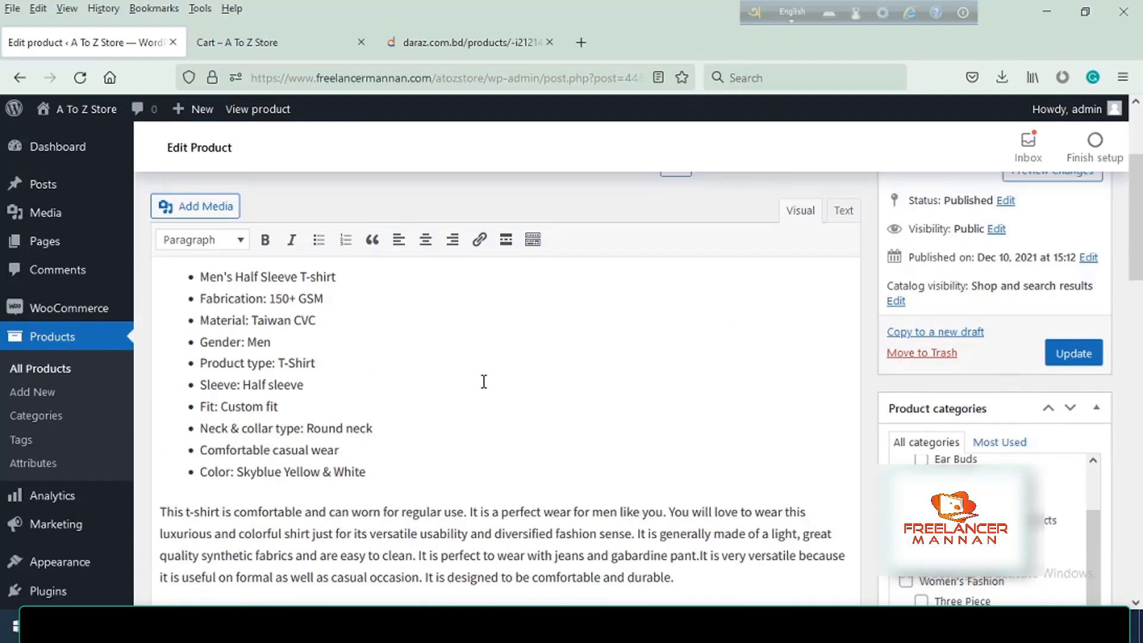
pyautogui.click(256, 40)
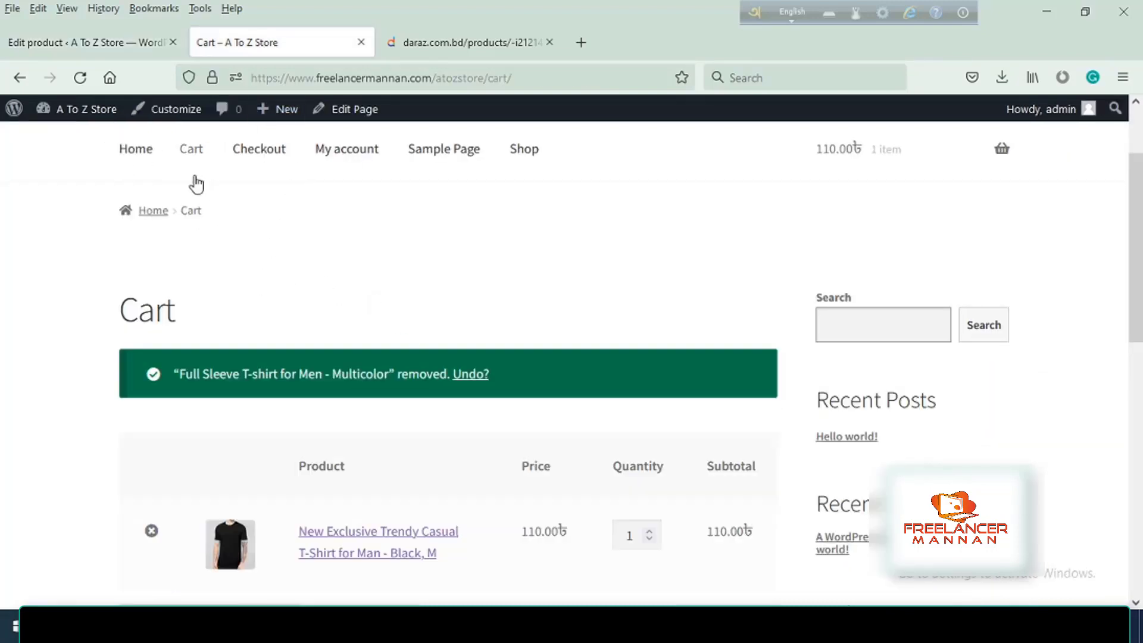
pyautogui.click(90, 42)
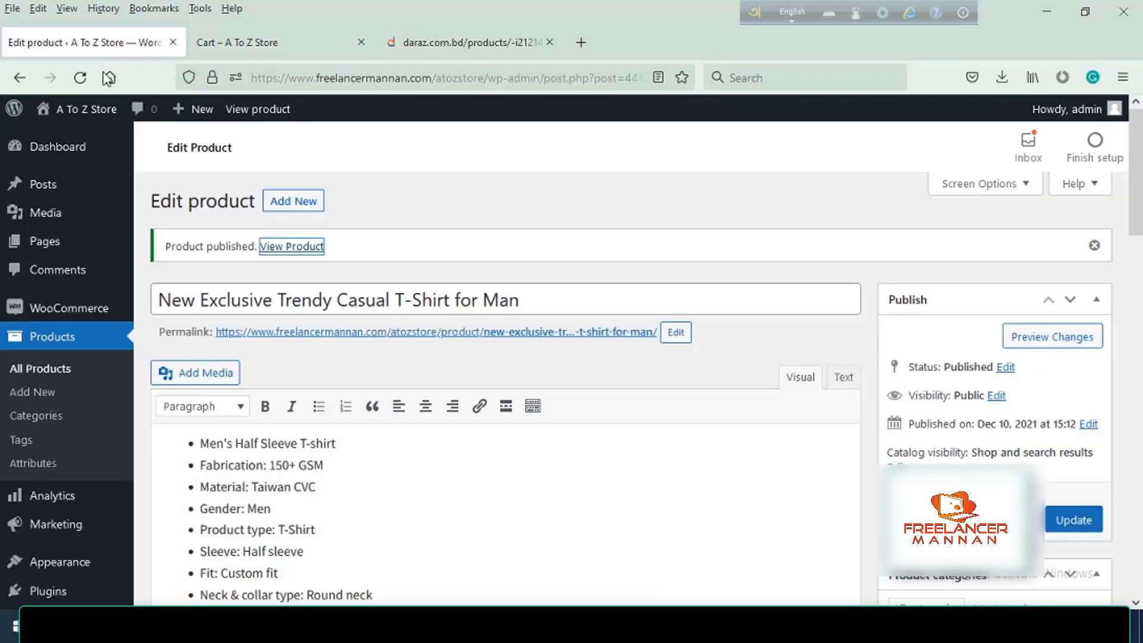
pyautogui.rightClick(288, 241)
pyautogui.rightClick(275, 256)
pyautogui.click(333, 269)
pyautogui.scroll(-3, 574, 382)
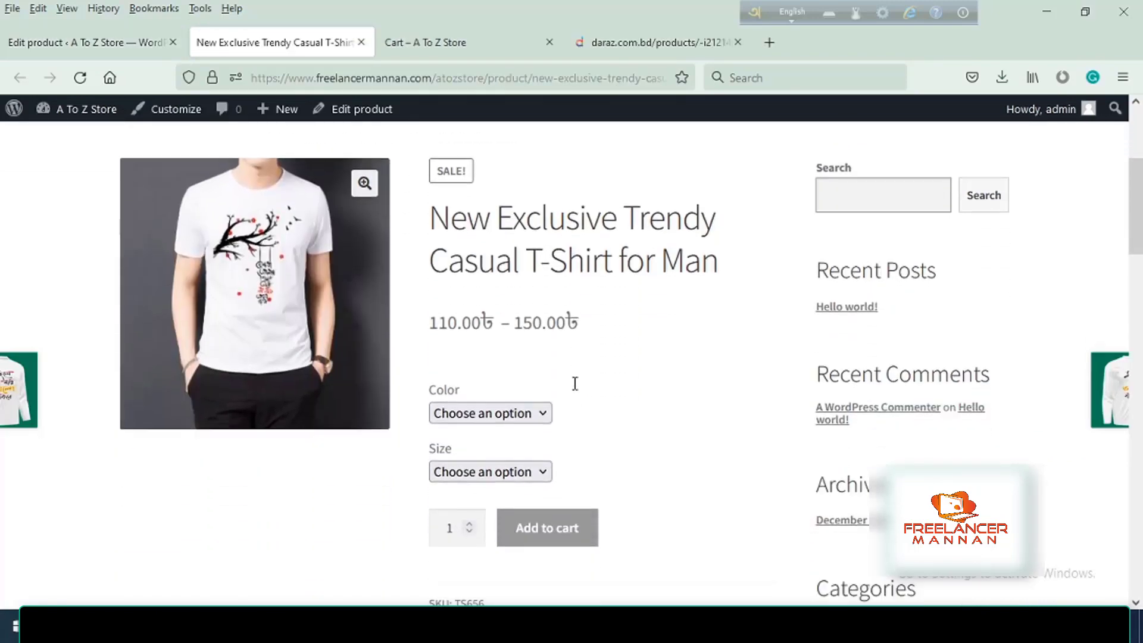
# Step: Examine the Color and Size choices on the T-shirt's store page without selecting any
pyautogui.click(535, 401)
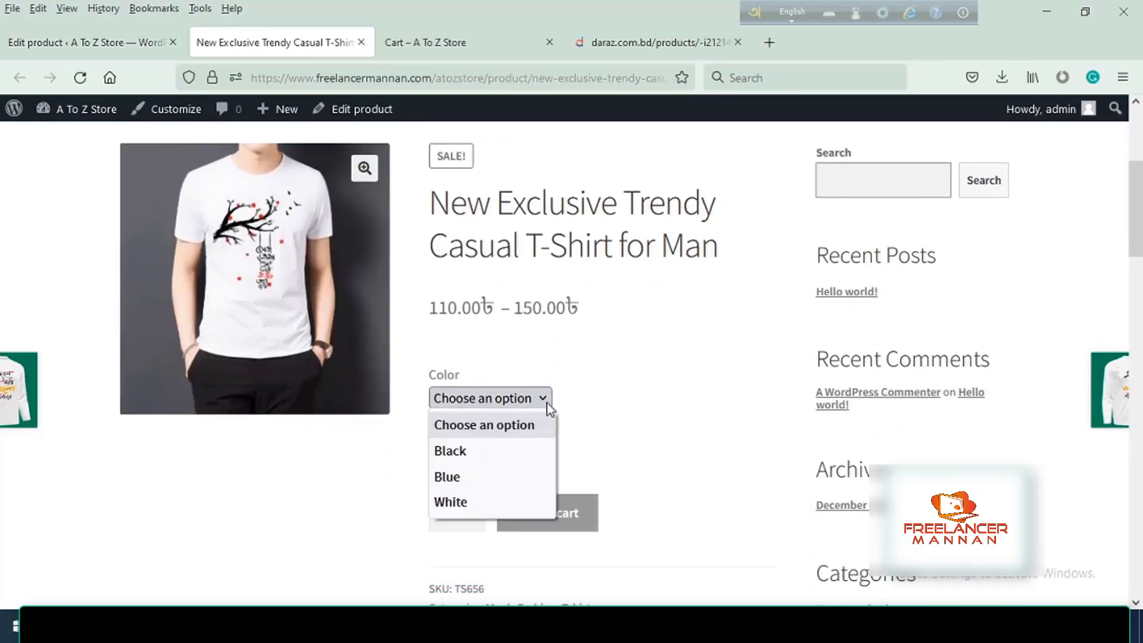
pyautogui.click(547, 403)
pyautogui.click(539, 458)
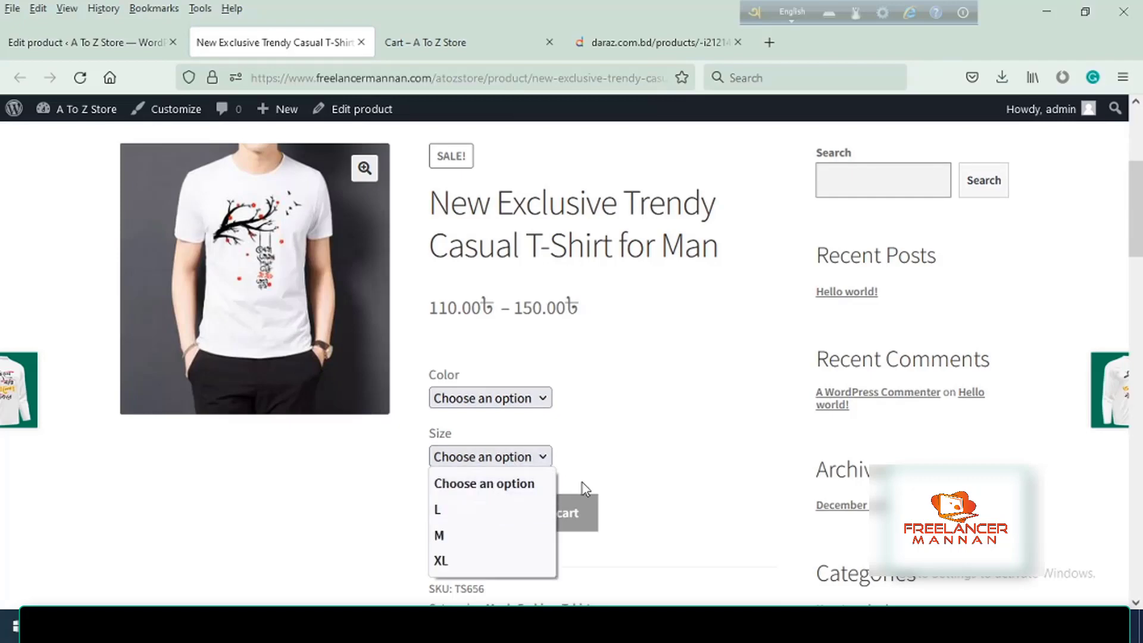
pyautogui.click(646, 453)
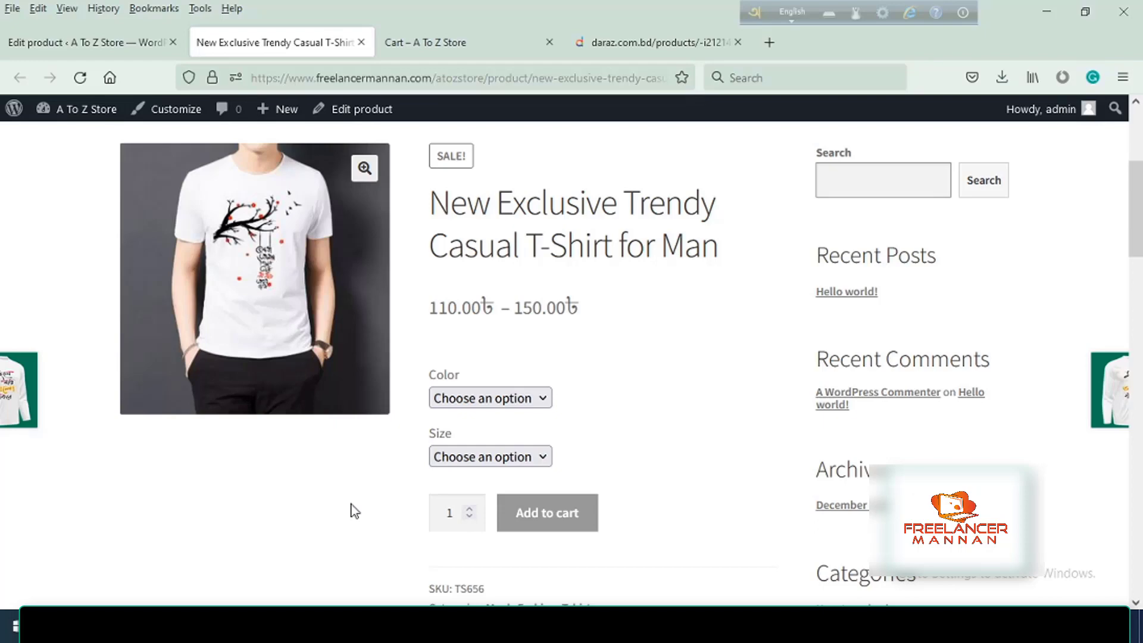
# Step: Go to the page for adding new plugins from the store admin and search for variation swatches plugins
pyautogui.click(137, 43)
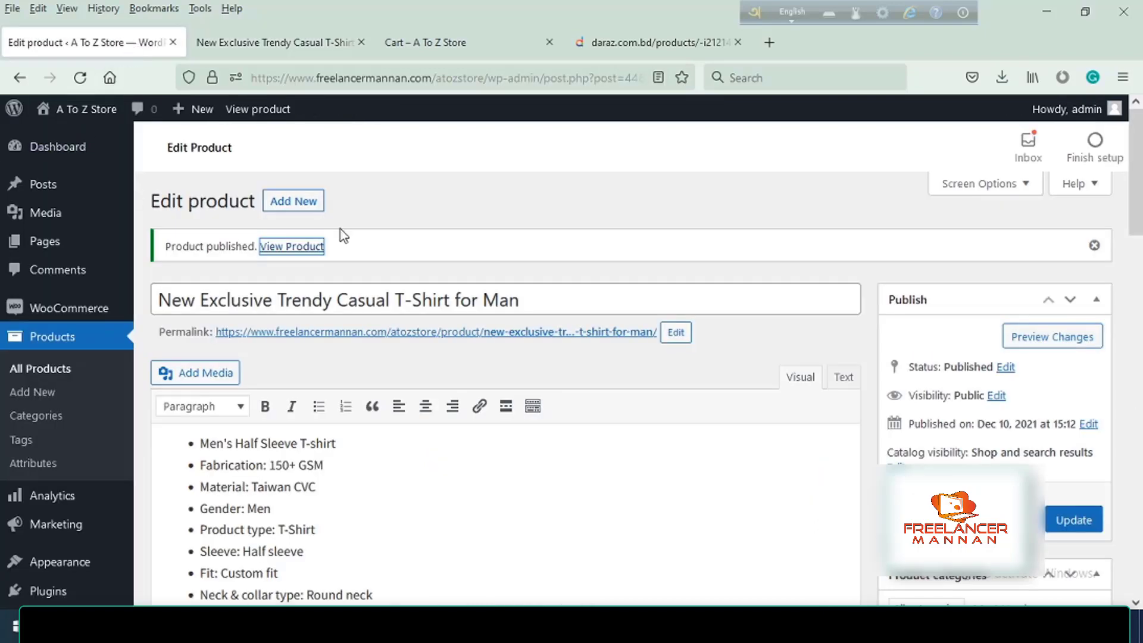
pyautogui.scroll(-4, 131, 444)
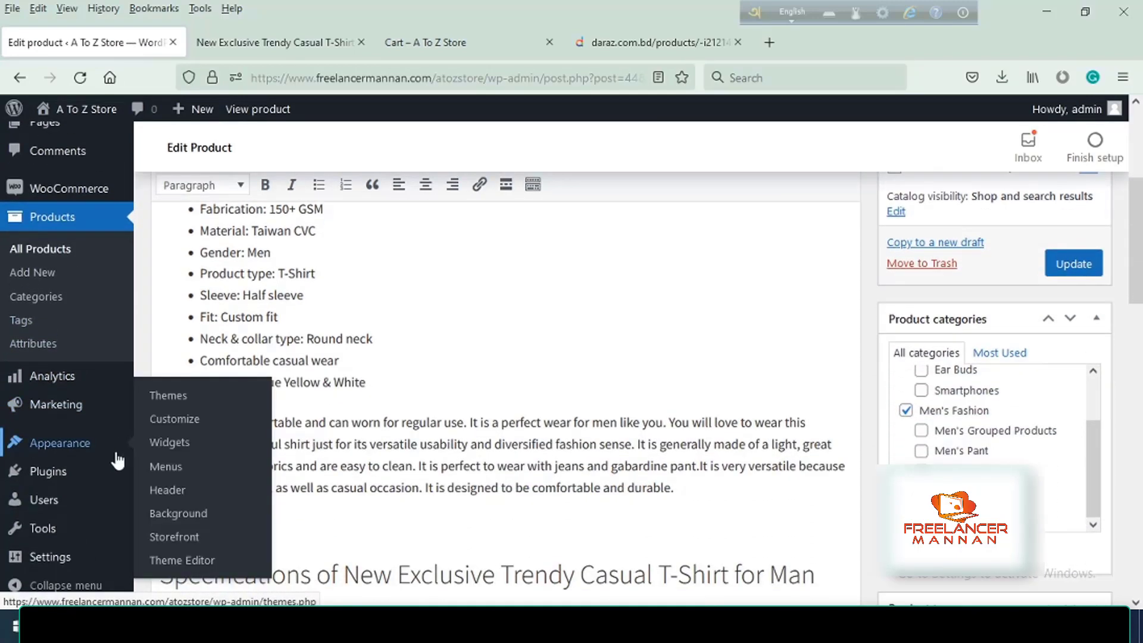
pyautogui.moveTo(71, 483)
pyautogui.click(172, 497)
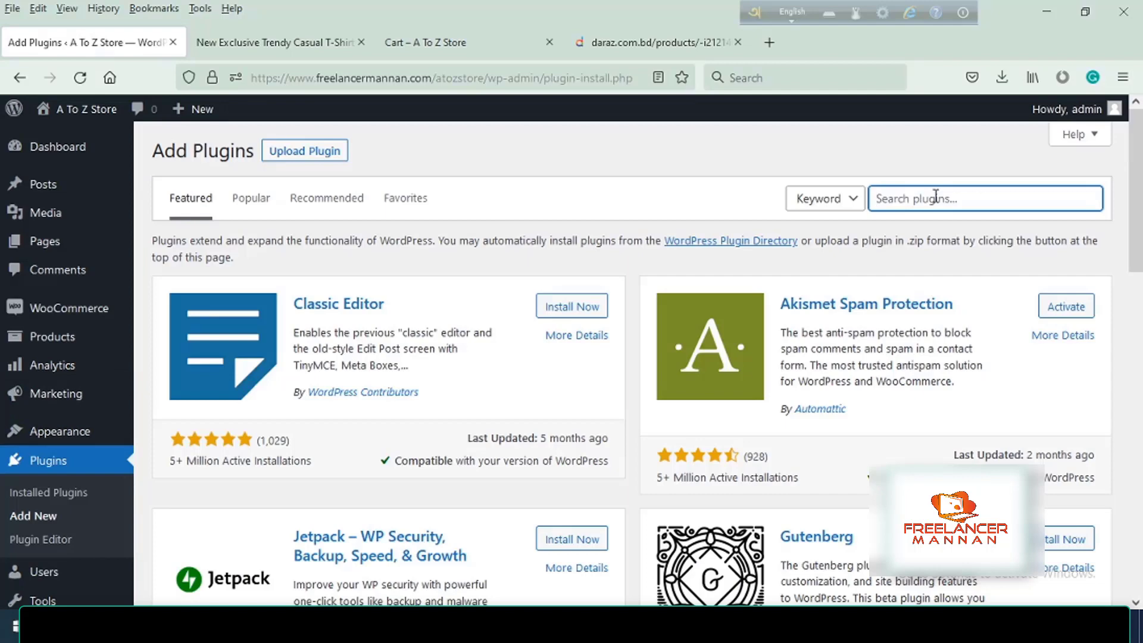
pyautogui.write('vari')
pyautogui.scroll(-5, 893, 268)
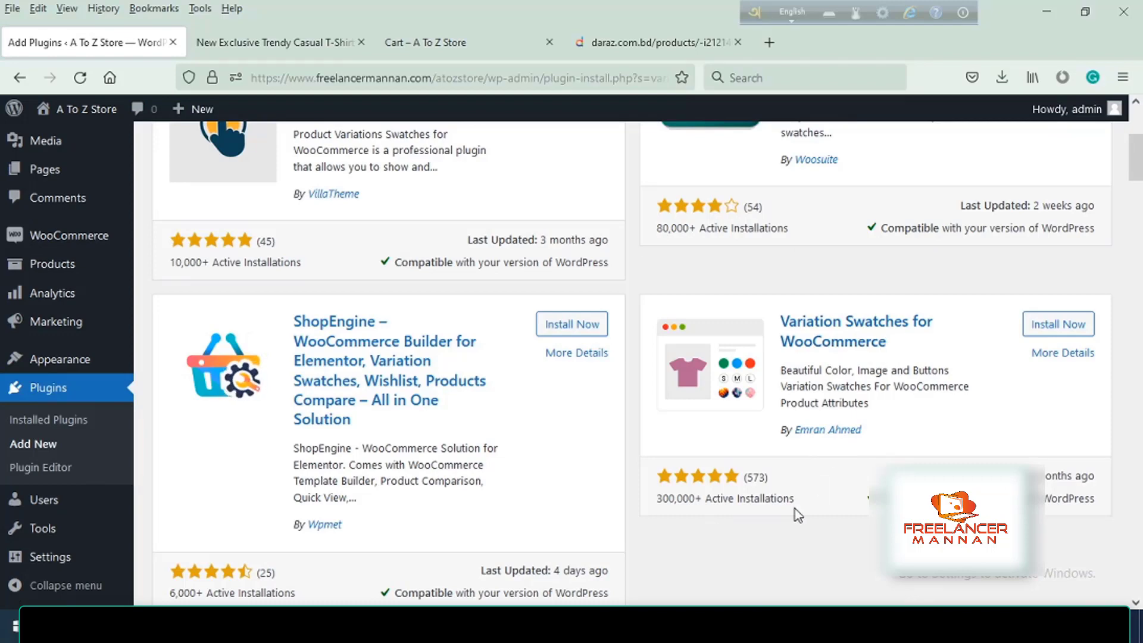
# Step: Install and activate the Variation Swatches for WooCommerce plugin by Emran Ahmed, and look through its tutorials page
pyautogui.click(1055, 326)
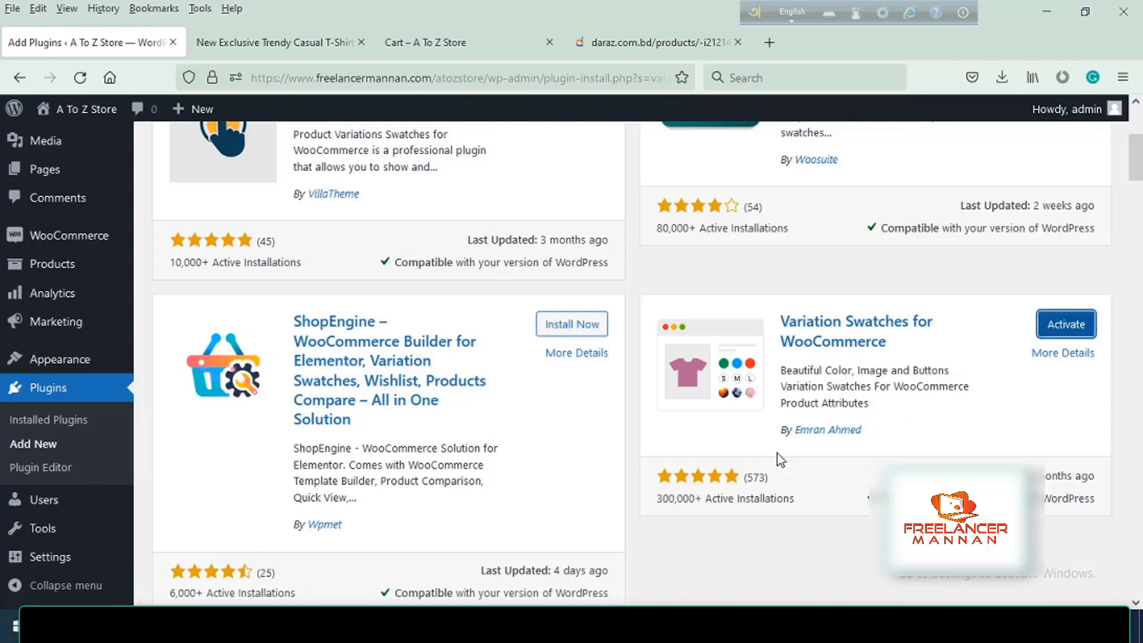
pyautogui.click(1067, 329)
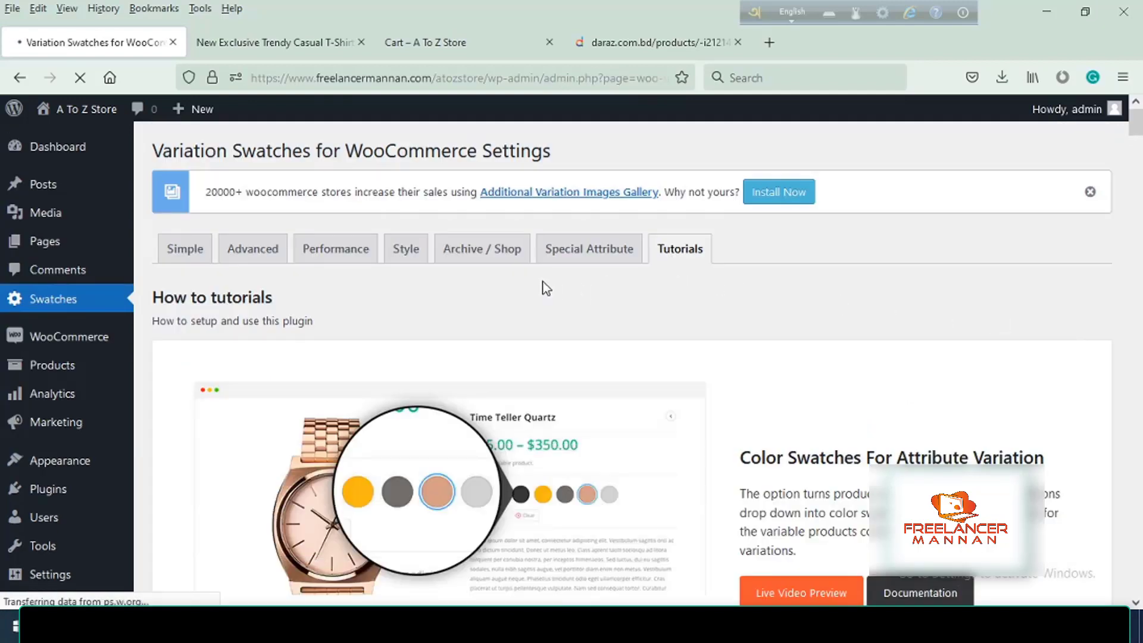
pyautogui.scroll(-10, 543, 281)
pyautogui.scroll(10, 261, 370)
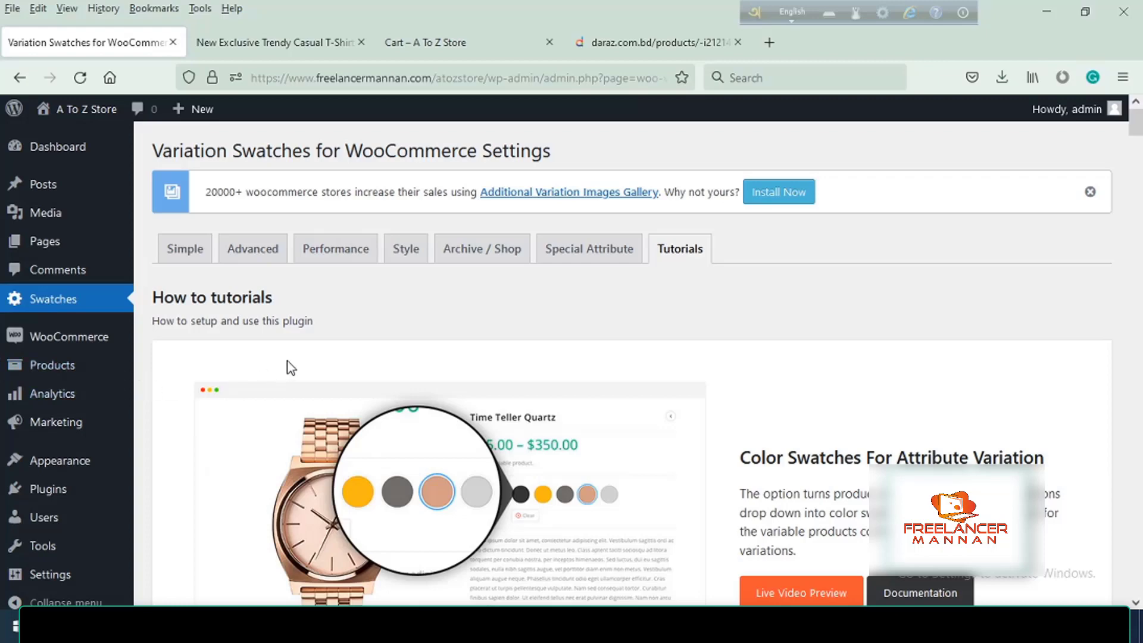
# Step: Set the Color product attribute's type to Color, update the attribute and return to the attributes list
pyautogui.moveTo(71, 394)
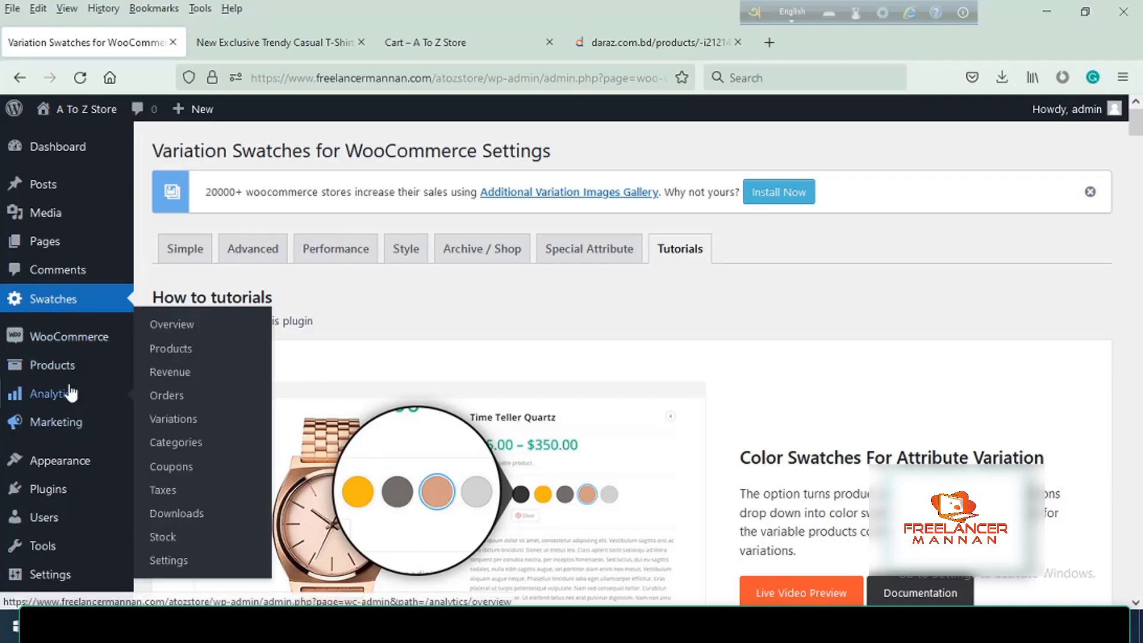
pyautogui.click(174, 463)
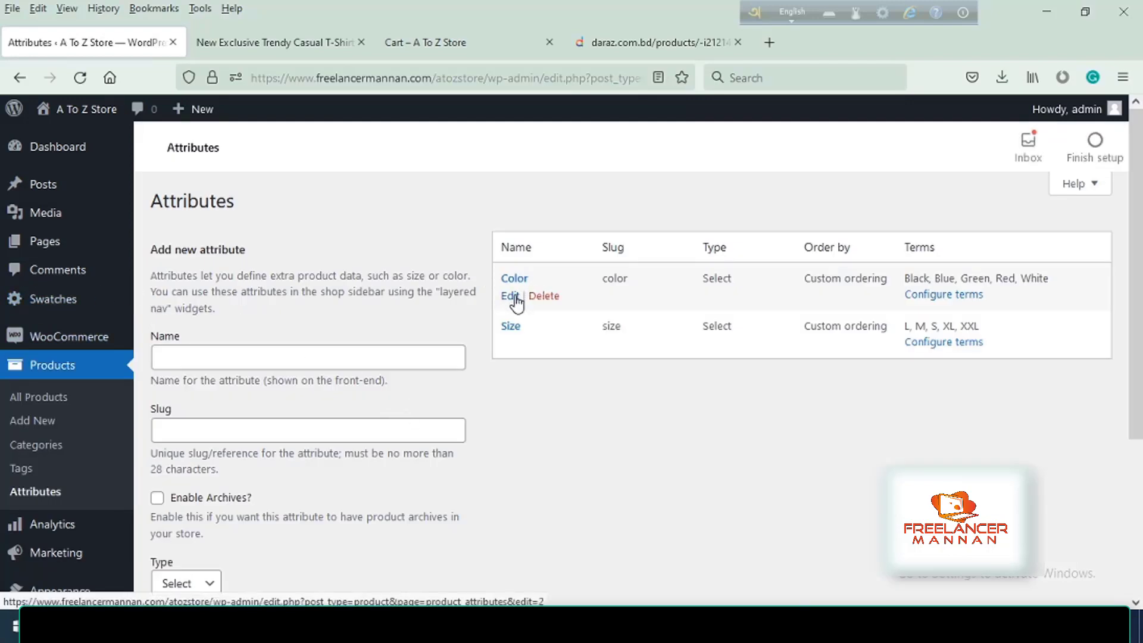
pyautogui.click(515, 301)
pyautogui.scroll(-3, 398, 359)
pyautogui.scroll(1, 369, 349)
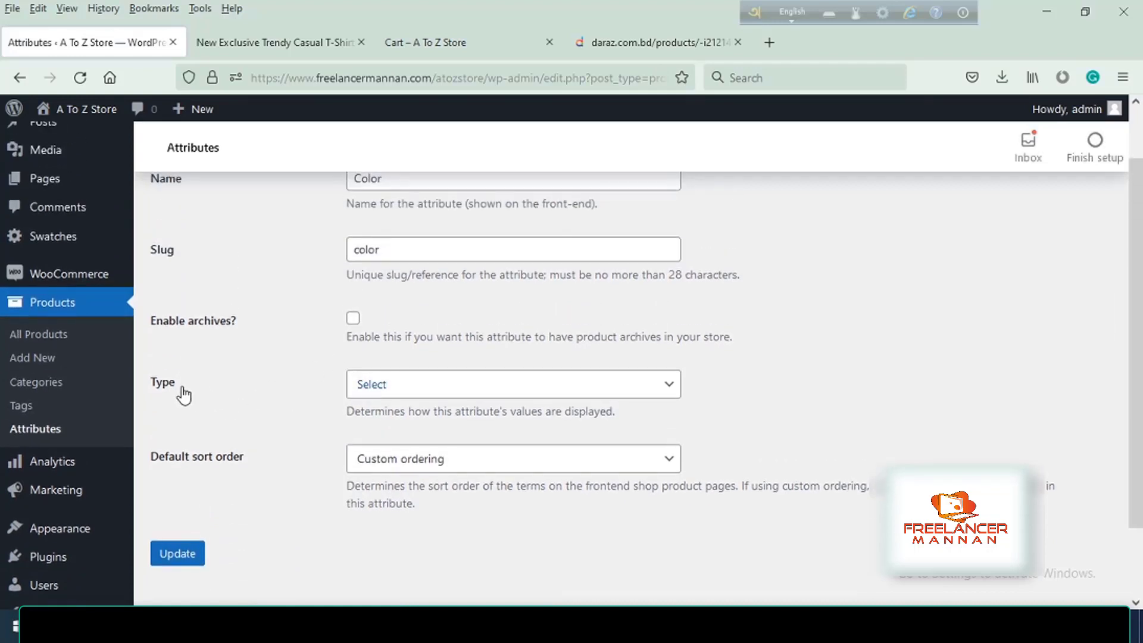
pyautogui.click(666, 393)
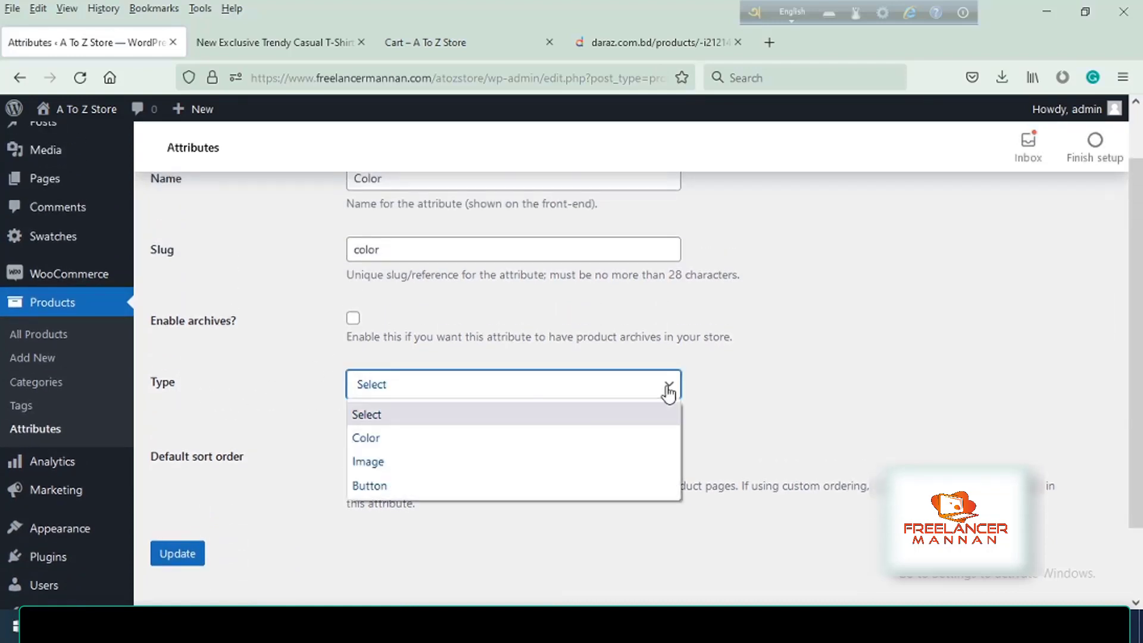
pyautogui.click(381, 439)
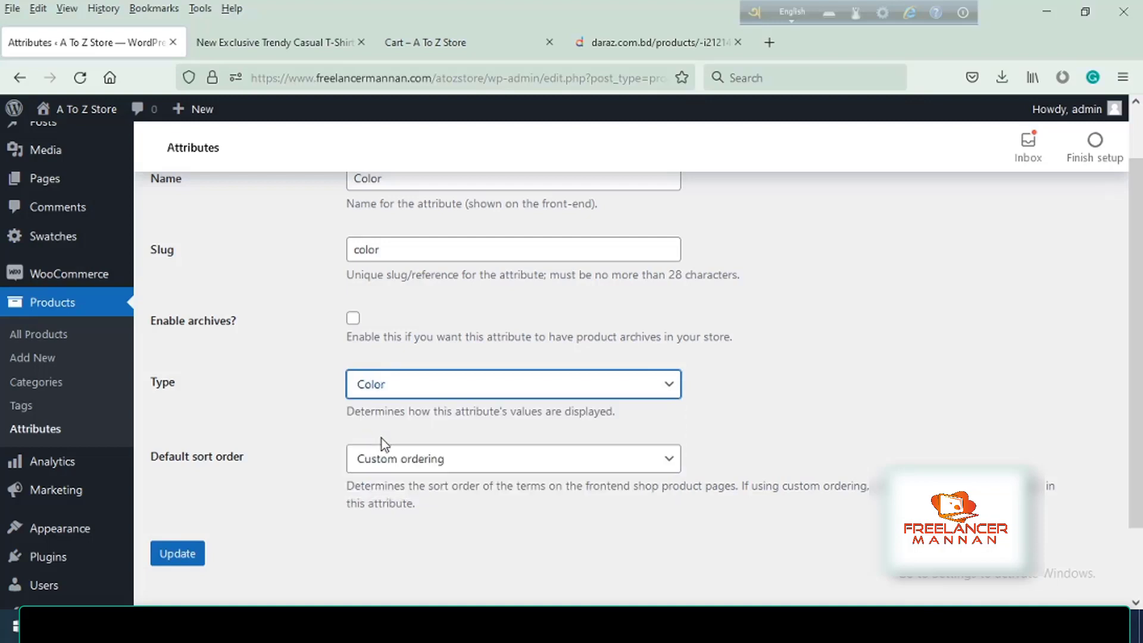
pyautogui.click(189, 554)
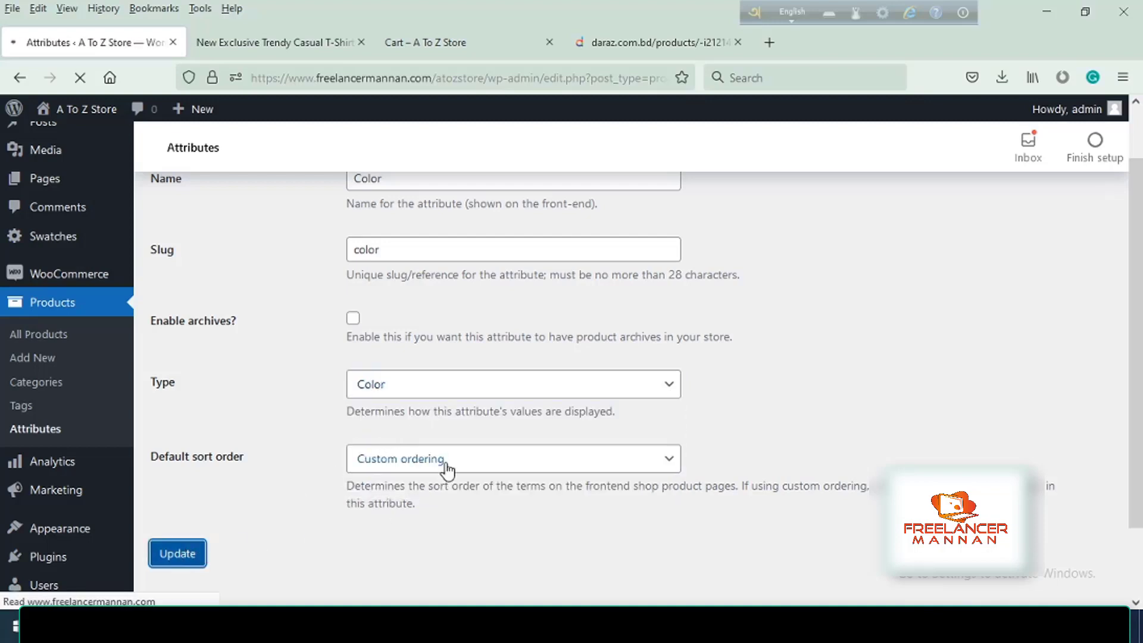
pyautogui.scroll(-3, 445, 408)
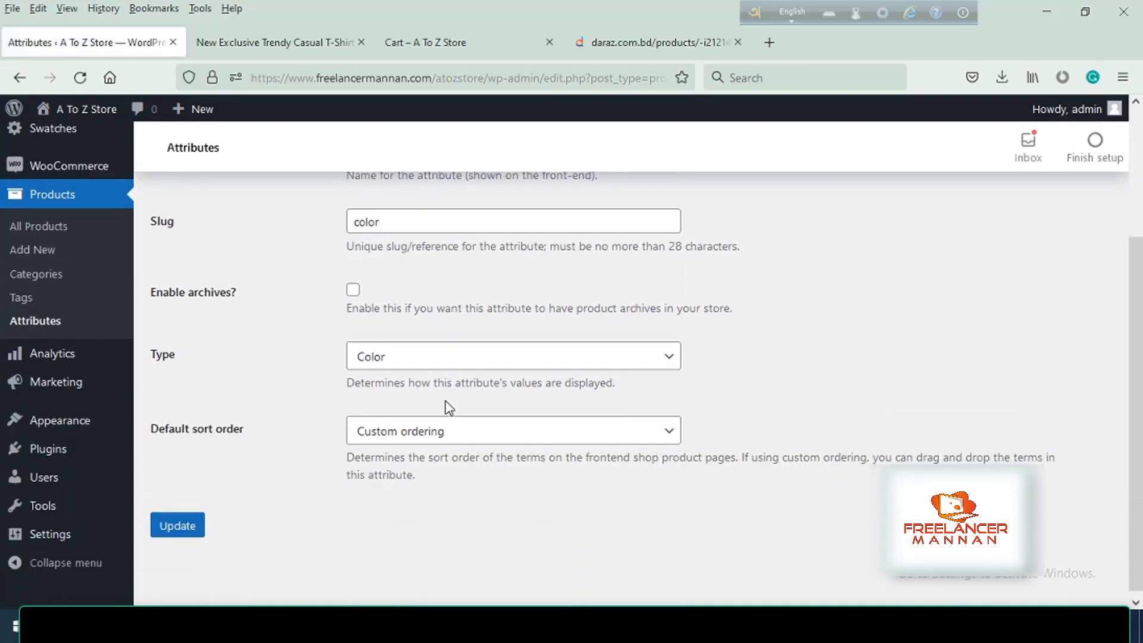
pyautogui.scroll(3, 449, 407)
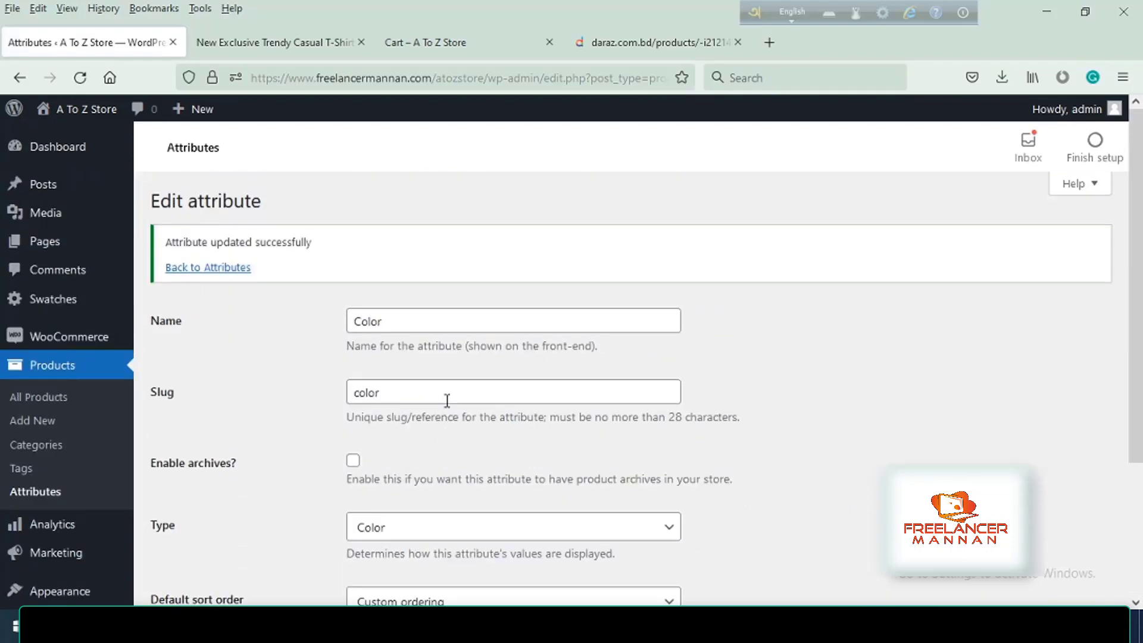
pyautogui.click(196, 269)
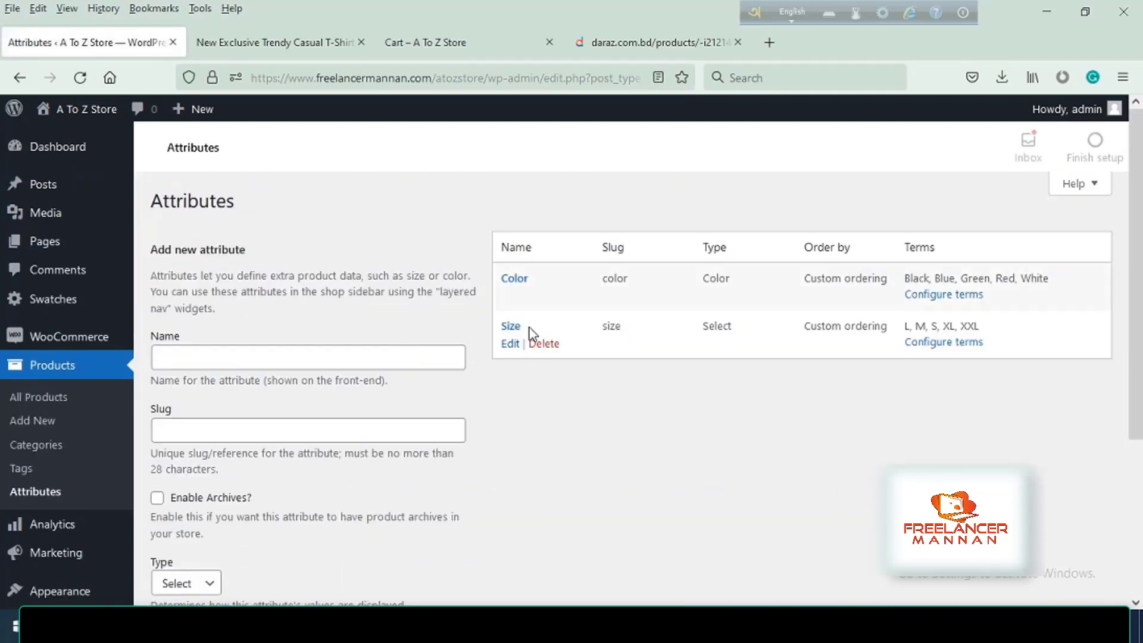
# Step: Open the Color attribute's terms, set the Black term's swatch to #000000, update it and return to the terms list
pyautogui.click(941, 296)
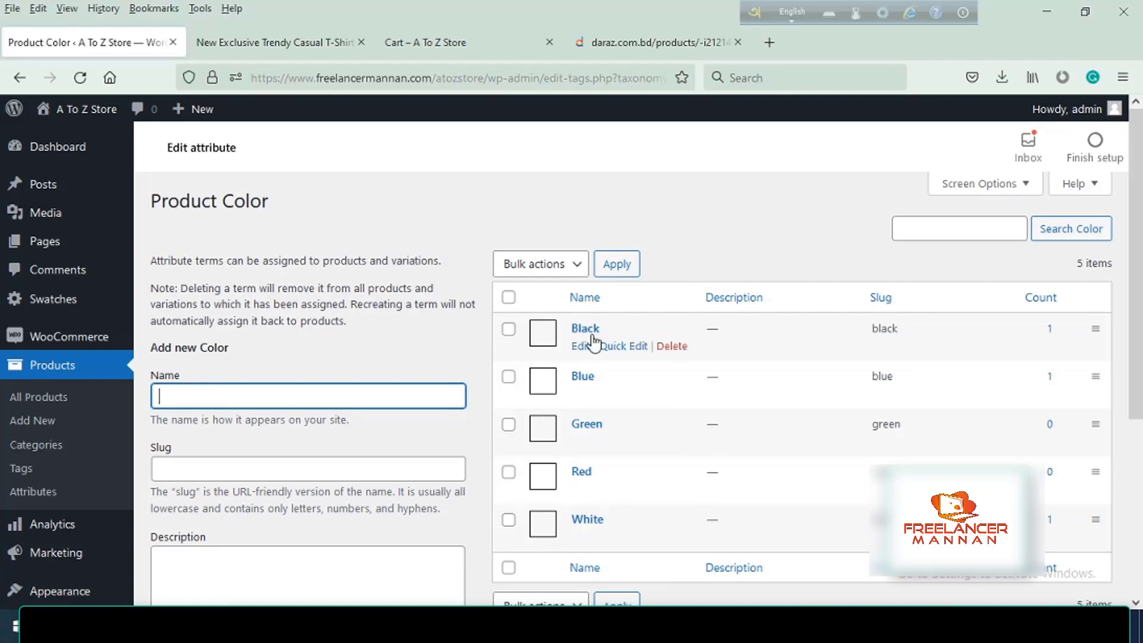
pyautogui.click(582, 347)
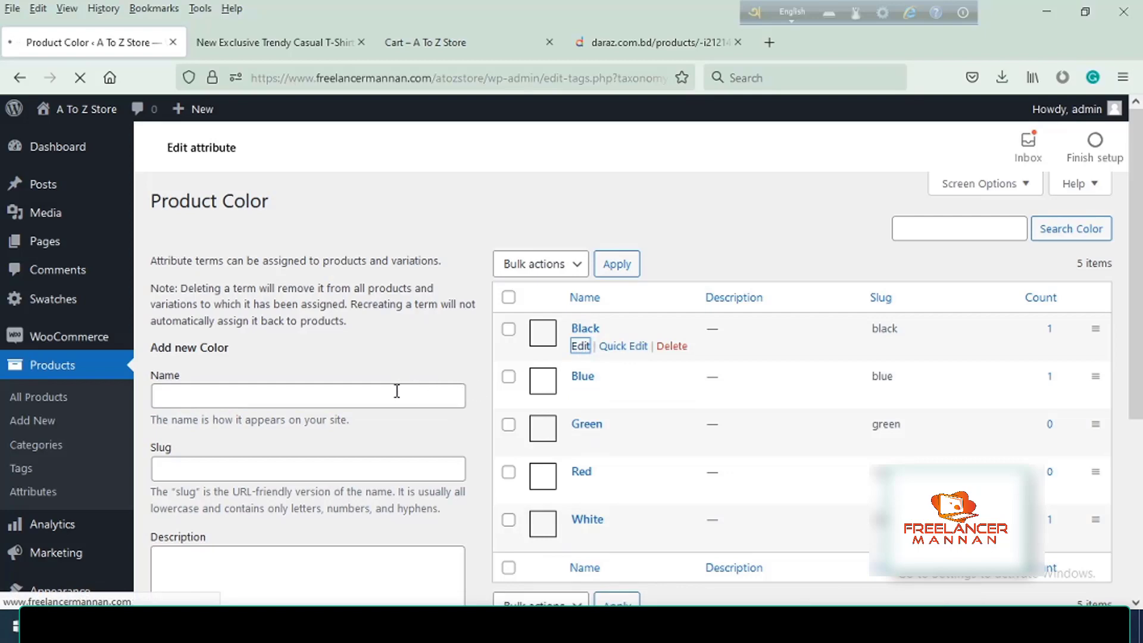
pyautogui.scroll(-5, 396, 390)
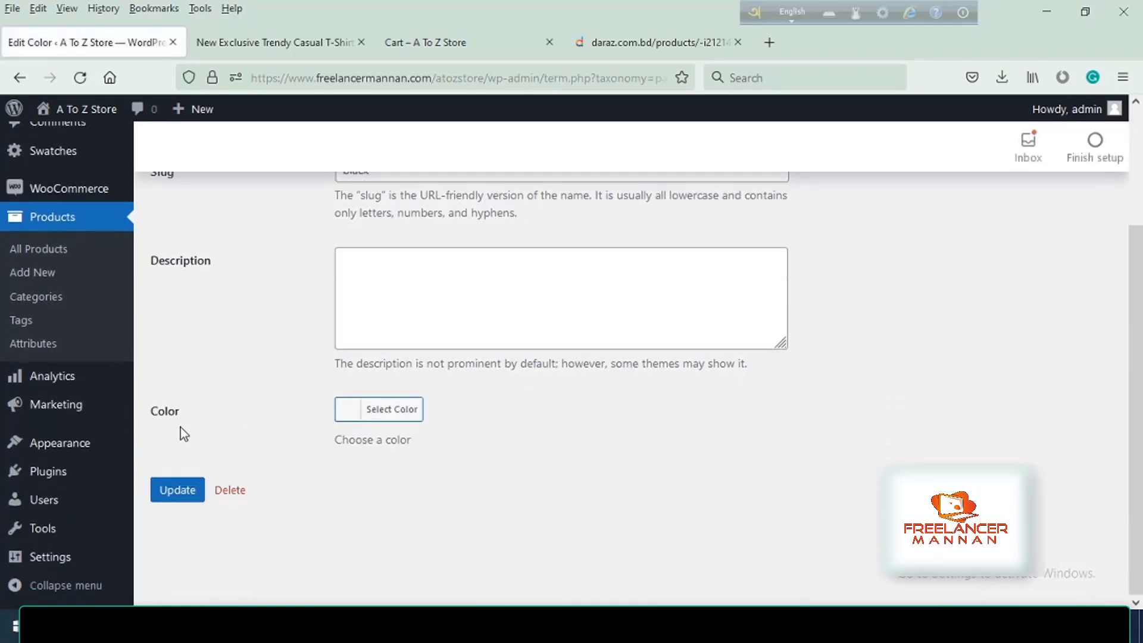
pyautogui.click(398, 417)
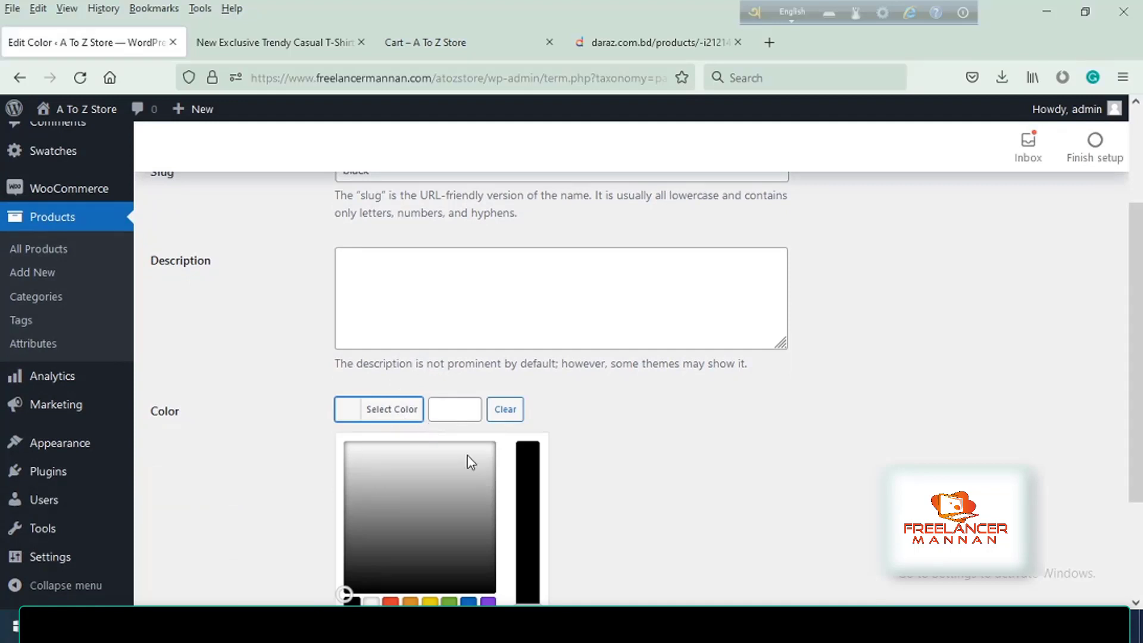
pyautogui.scroll(-2, 470, 462)
pyautogui.click(351, 519)
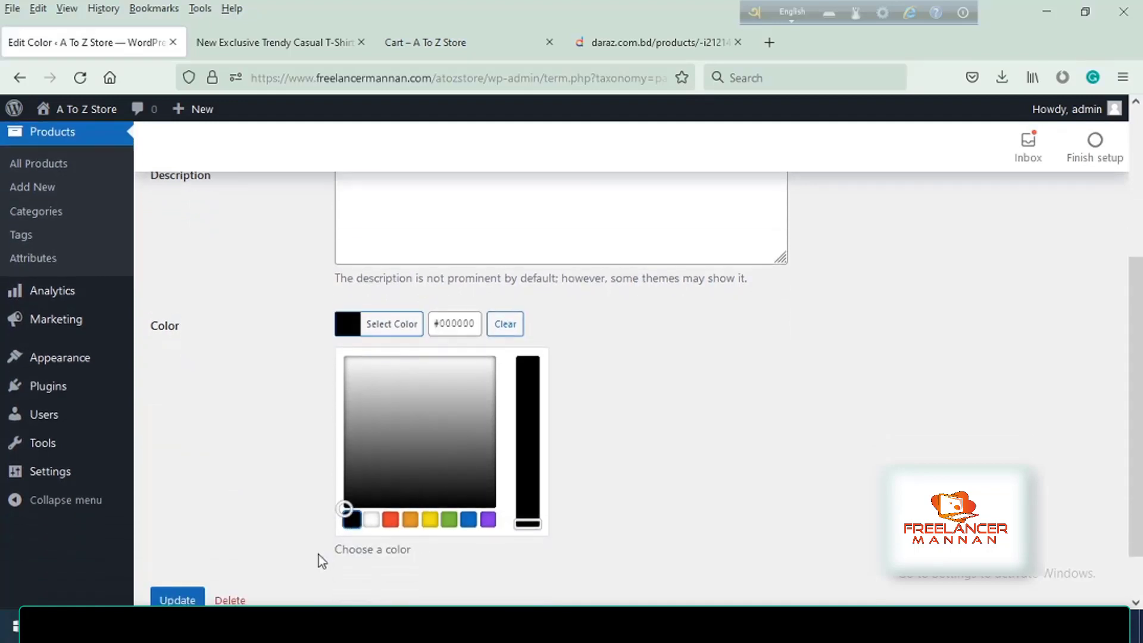
pyautogui.click(182, 598)
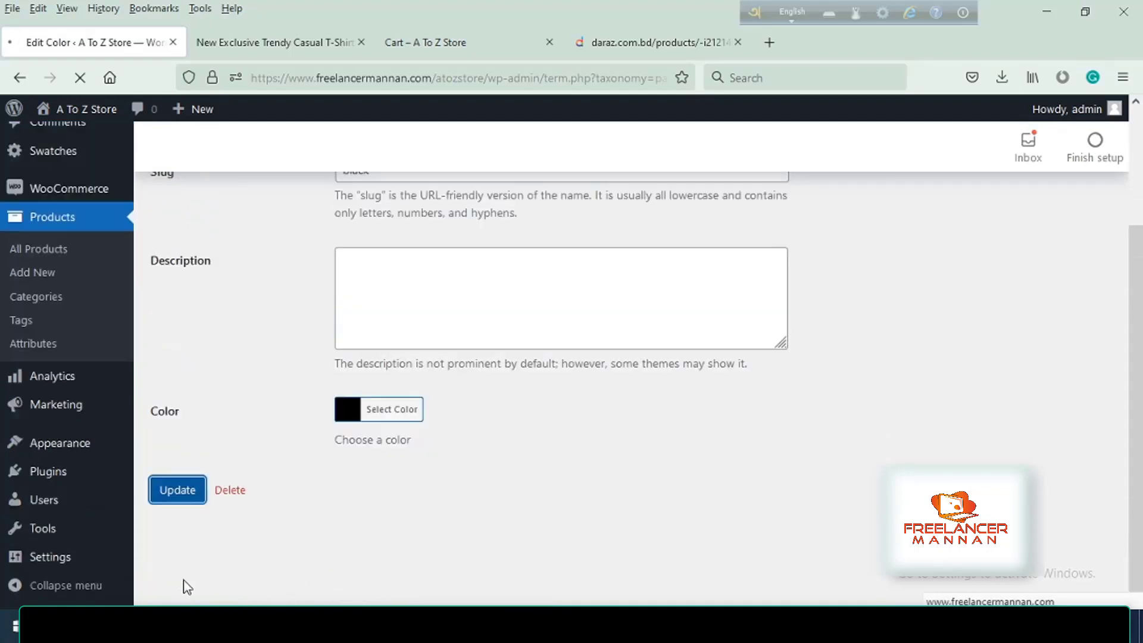
pyautogui.click(210, 272)
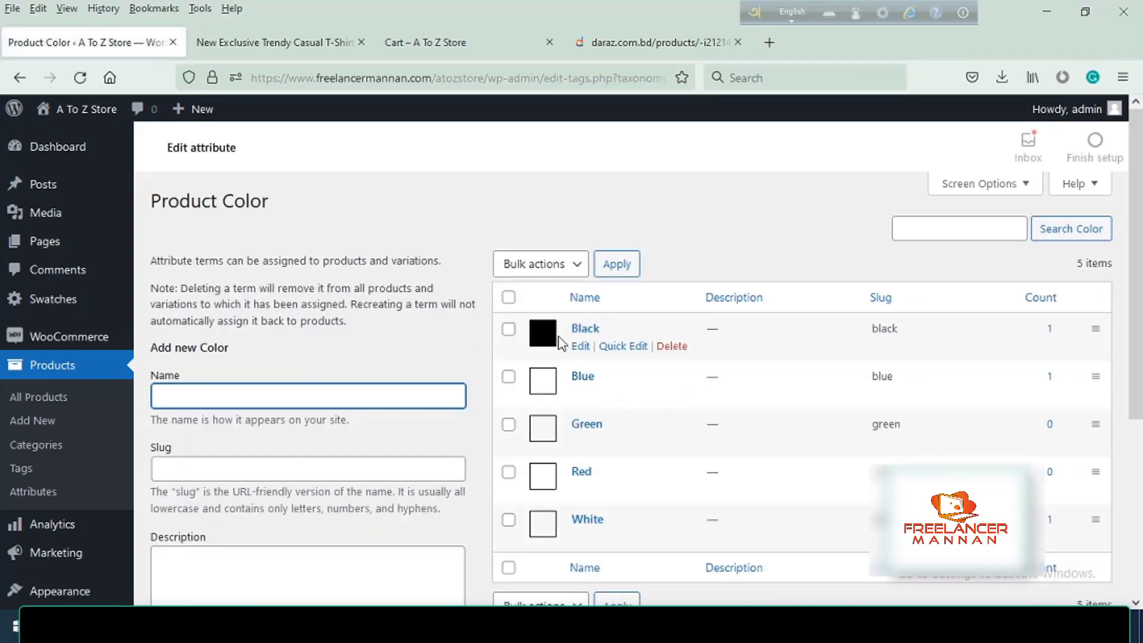
# Step: Set the Blue term's swatch to the preset blue, update it and return to the Color terms list
pyautogui.click(580, 393)
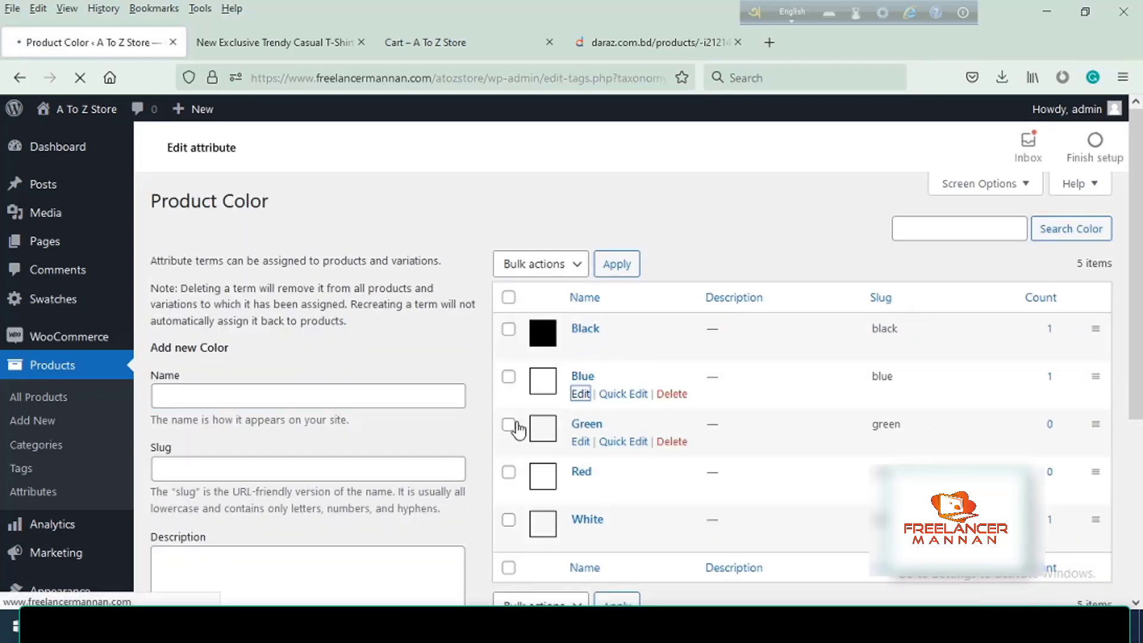
pyautogui.scroll(-3, 321, 494)
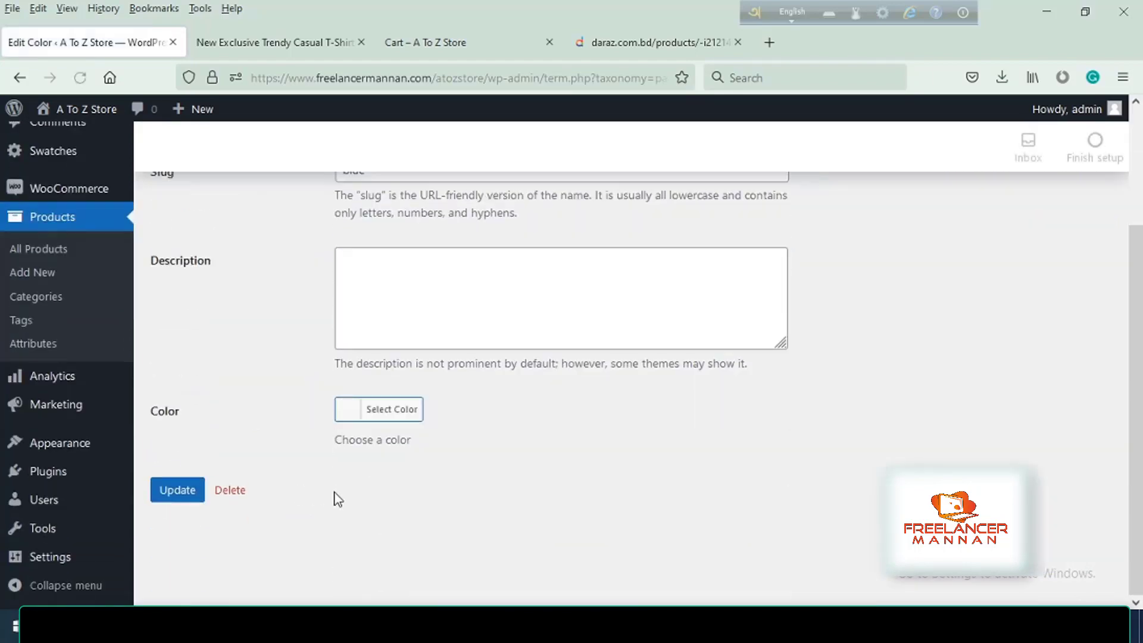
pyautogui.click(393, 417)
pyautogui.scroll(-3, 471, 482)
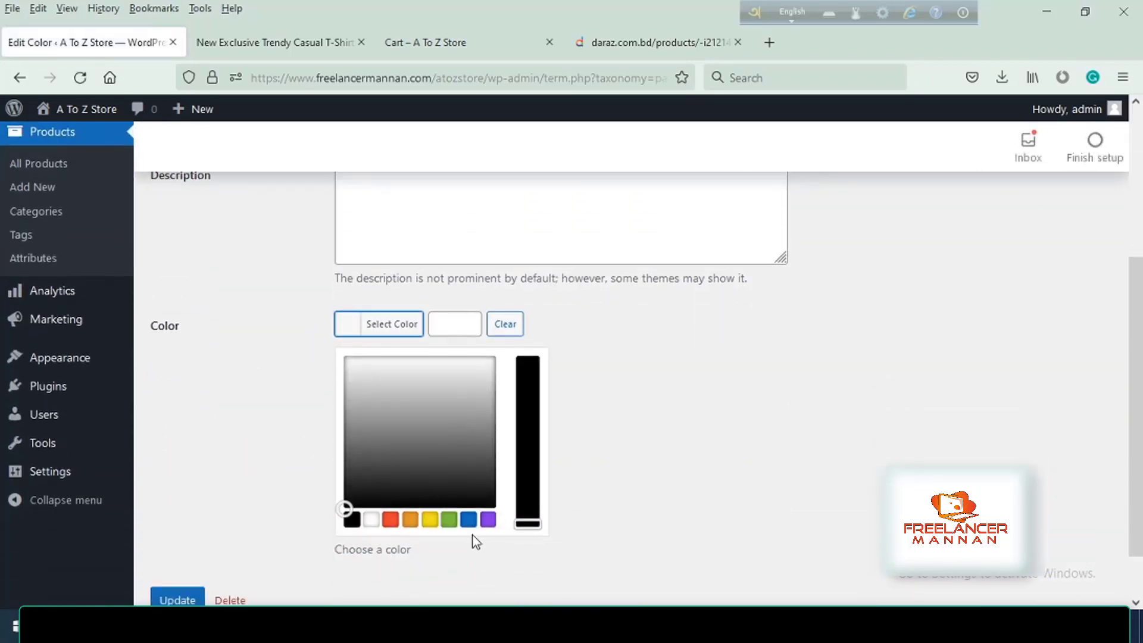
pyautogui.click(469, 519)
pyautogui.click(177, 599)
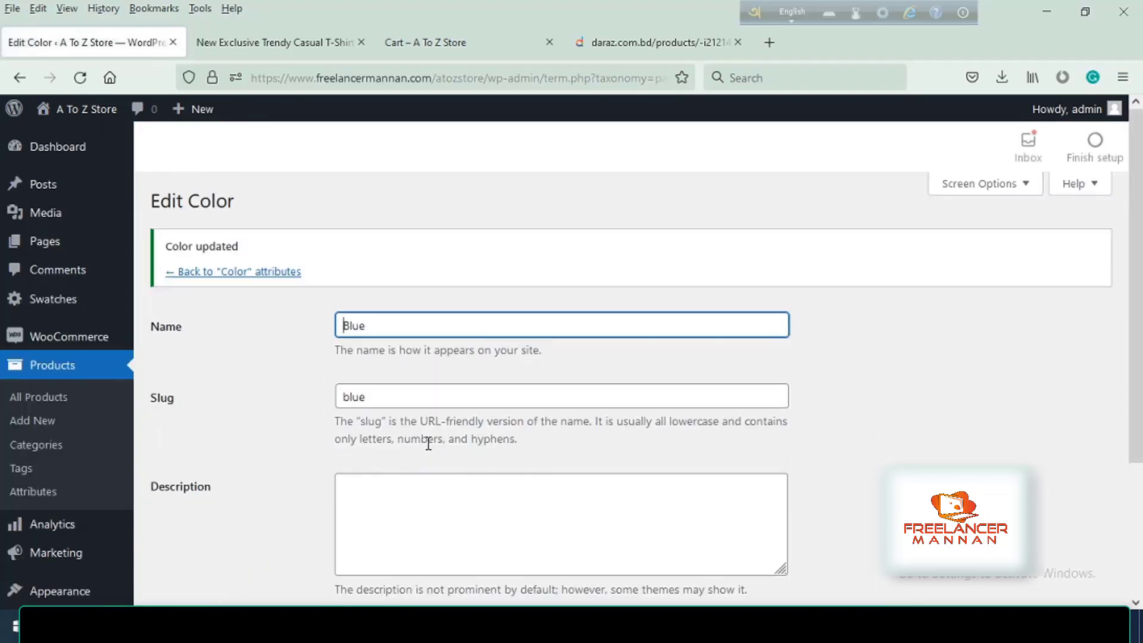
pyautogui.click(260, 273)
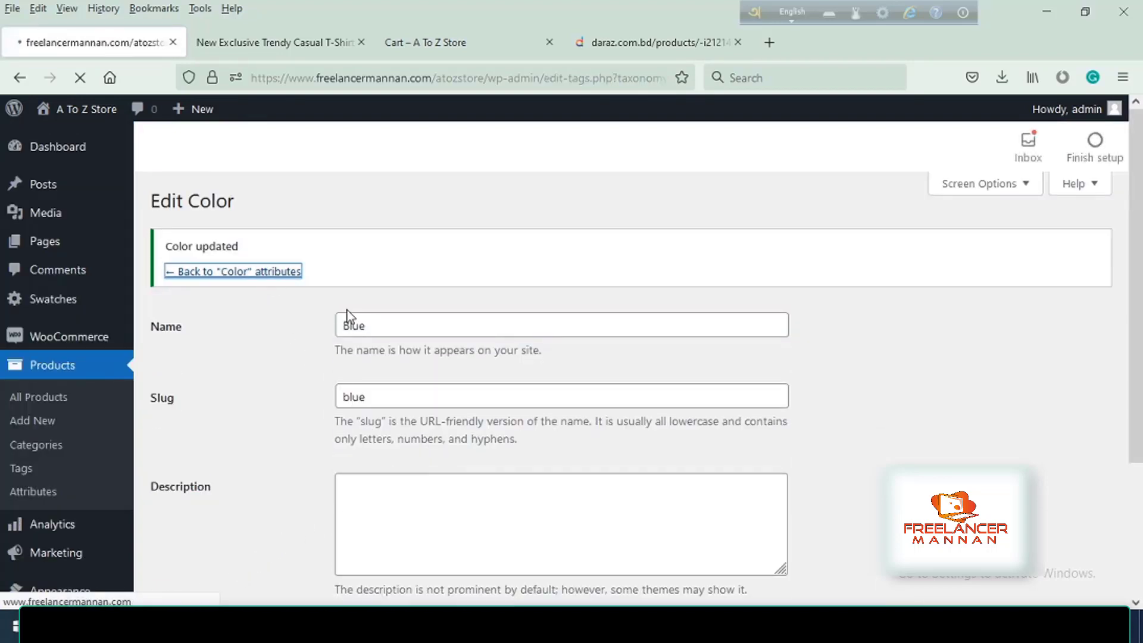
# Step: Open the Green term of the Color attribute for editing and go to its color setting
pyautogui.scroll(-2, 581, 440)
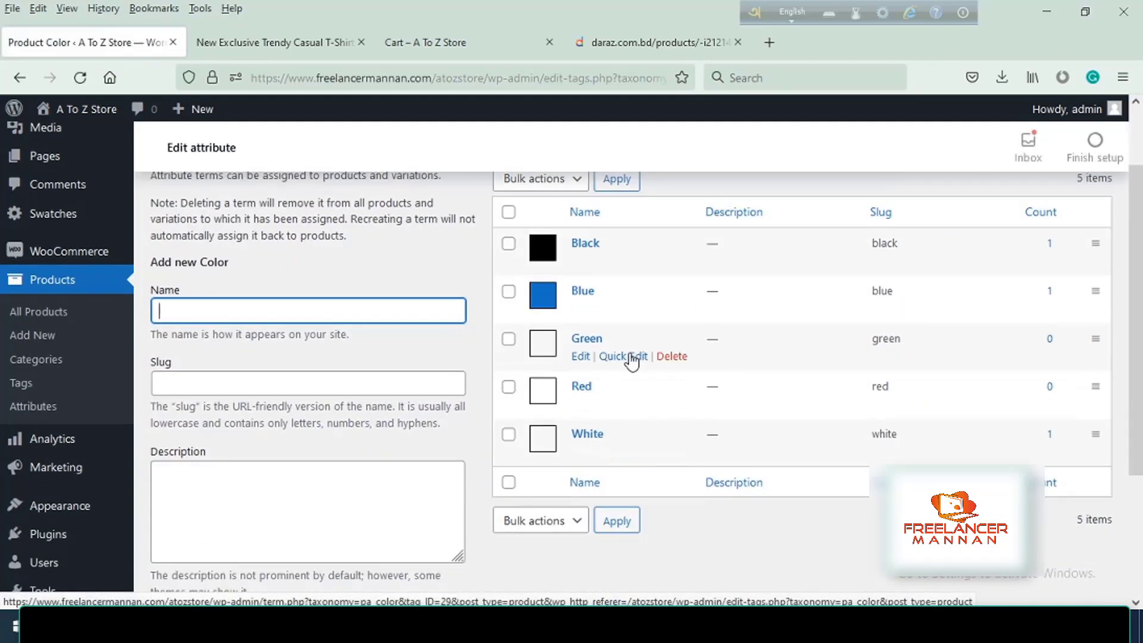
pyautogui.click(580, 356)
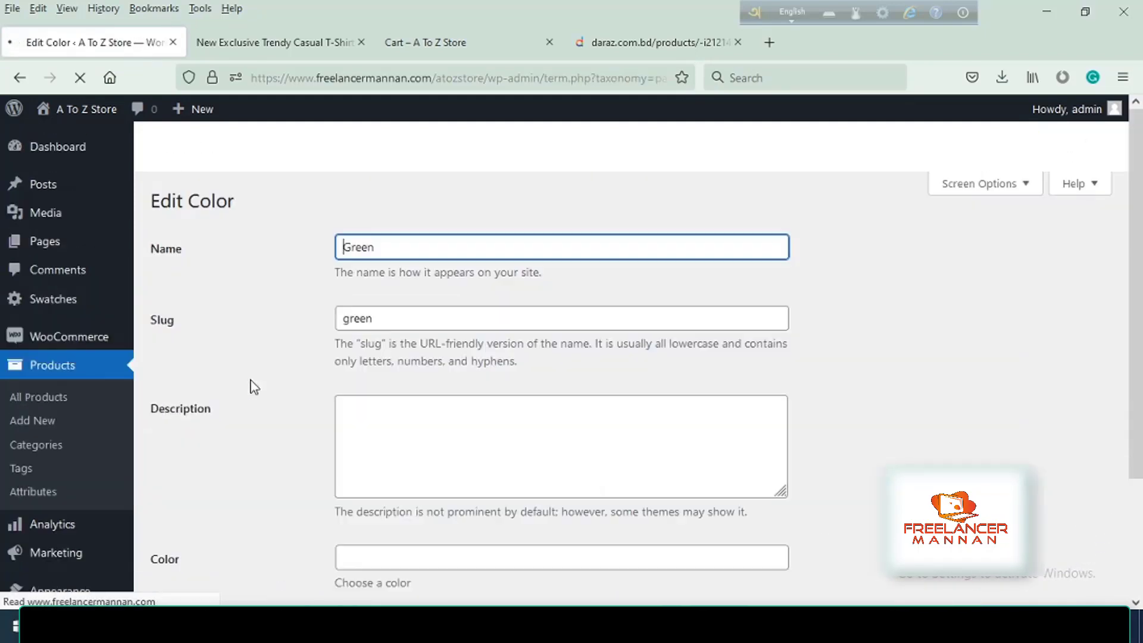
pyautogui.scroll(-2, 296, 444)
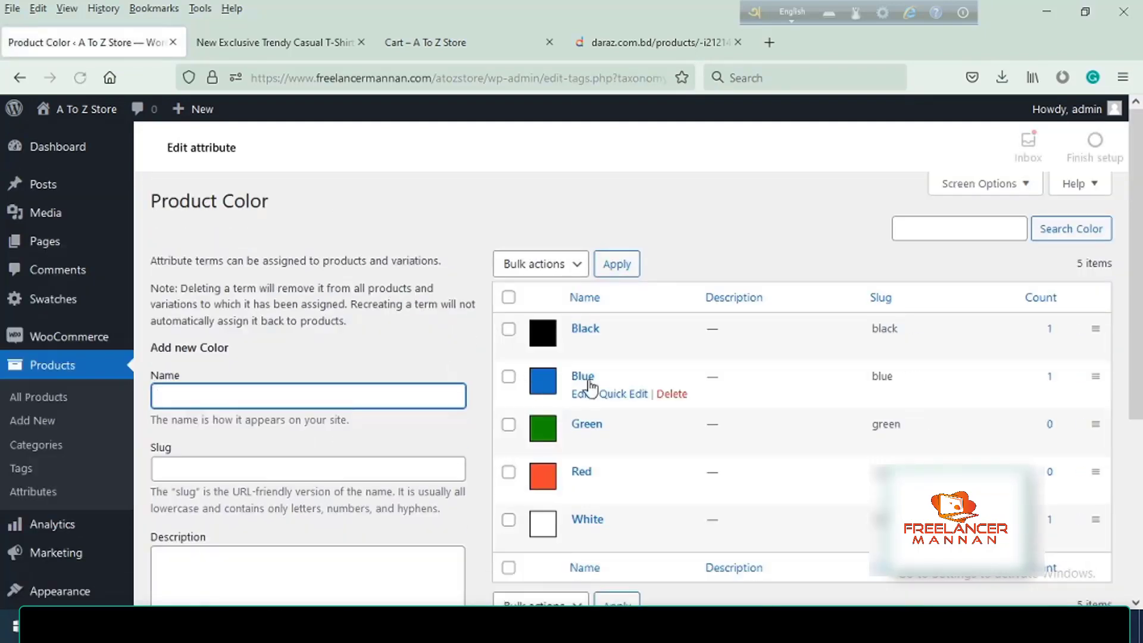
# Step: Look over the swatches in the Color terms list, and reload the T-shirt's store page
pyautogui.scroll(-2, 601, 375)
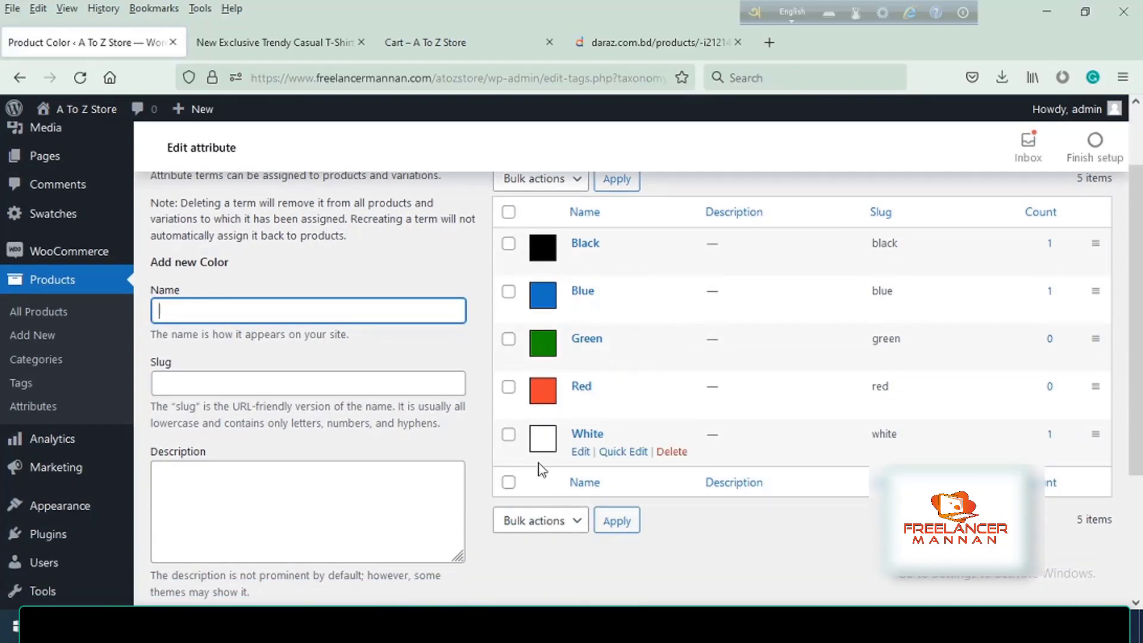
pyautogui.scroll(2, 566, 426)
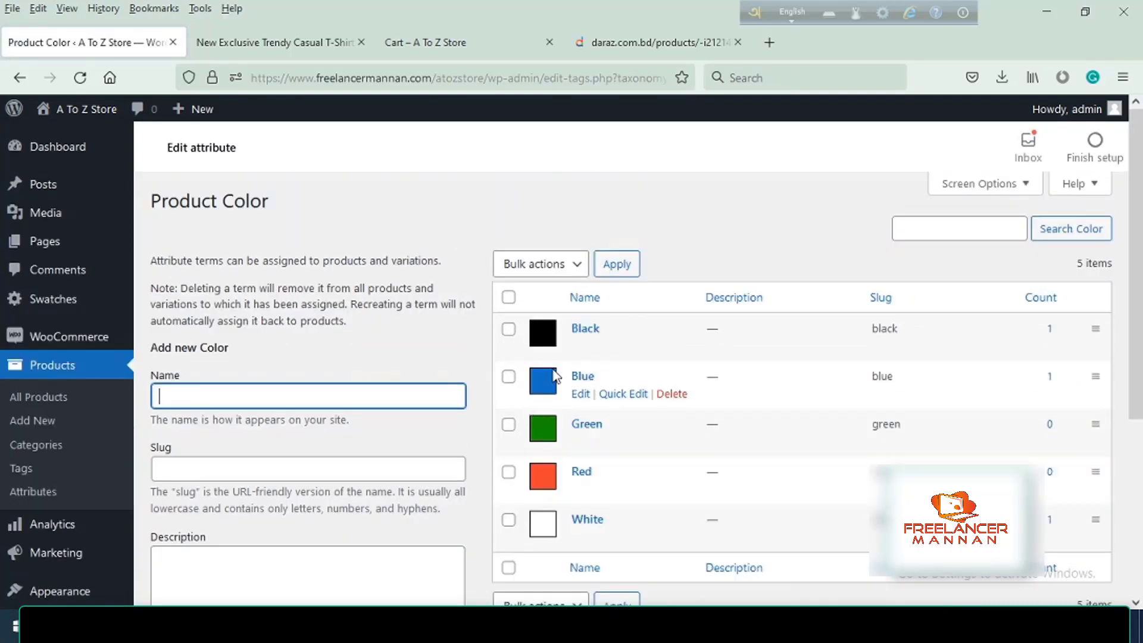
pyautogui.scroll(-4, 551, 369)
pyautogui.scroll(4, 550, 369)
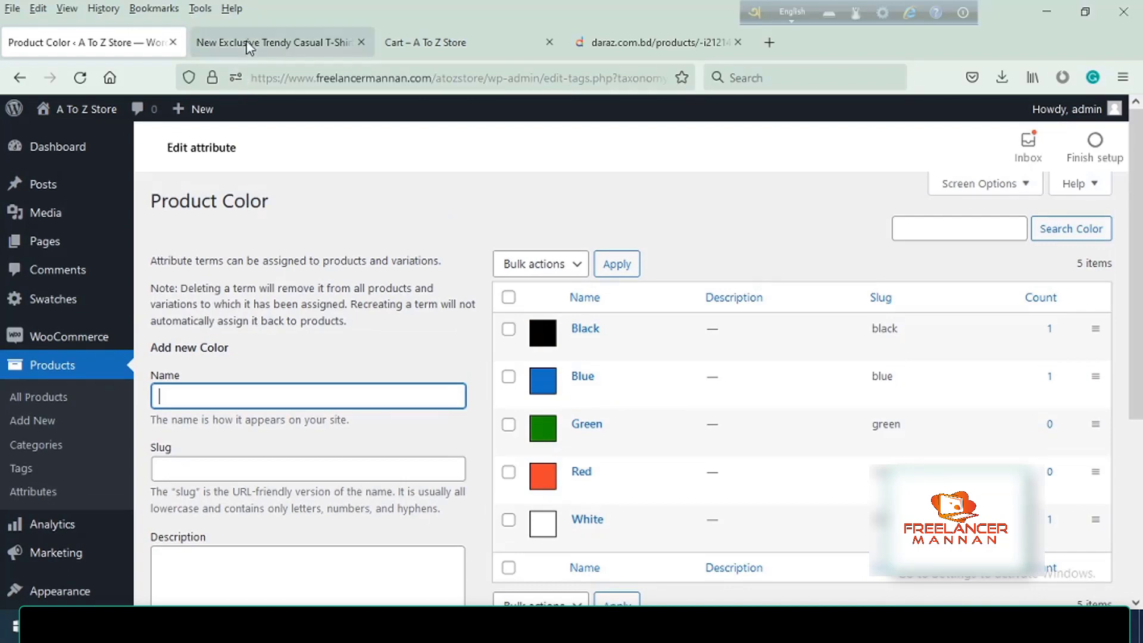
pyautogui.click(248, 39)
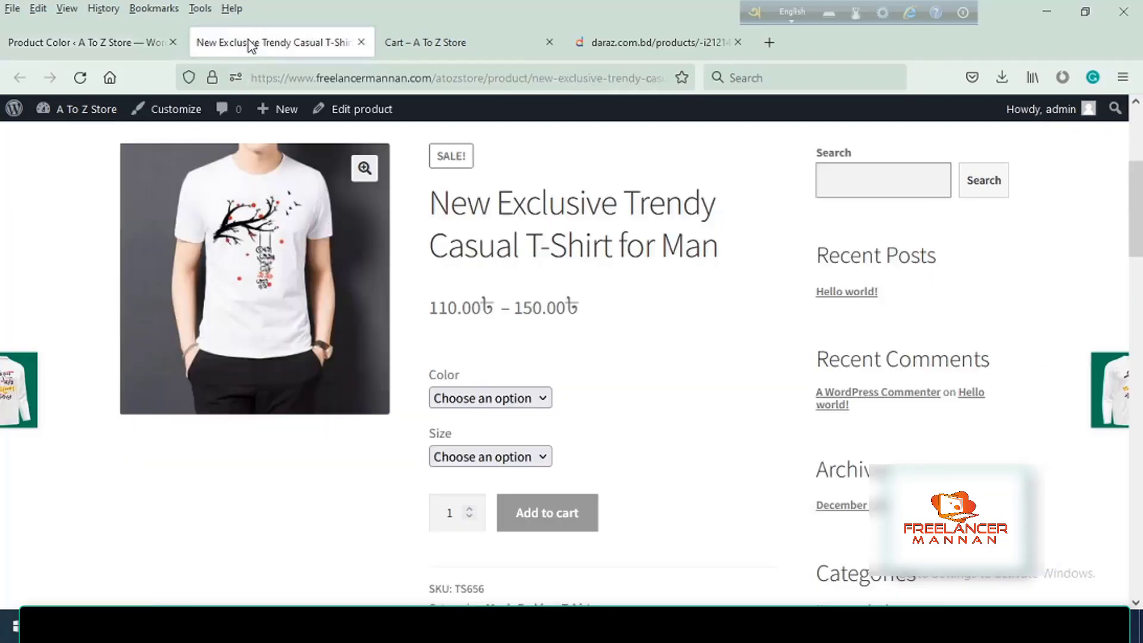
pyautogui.scroll(3, 393, 304)
pyautogui.click(80, 76)
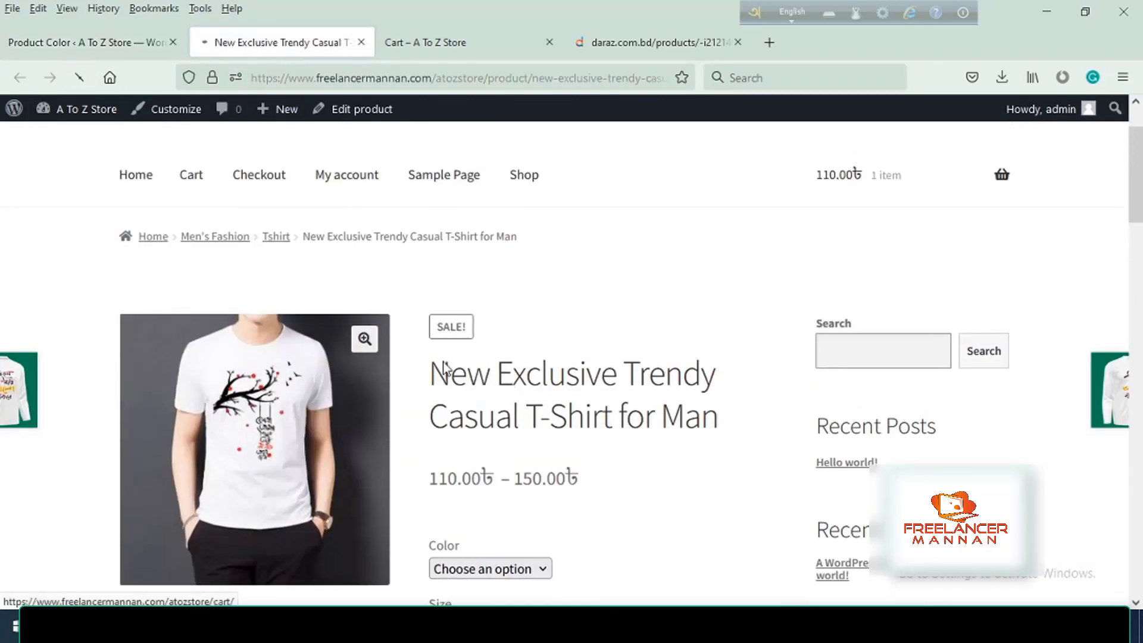
# Step: Test the swatches on the T-shirt's store page by selecting Black with sizes L and M, and Blue with size L
pyautogui.scroll(-2, 530, 393)
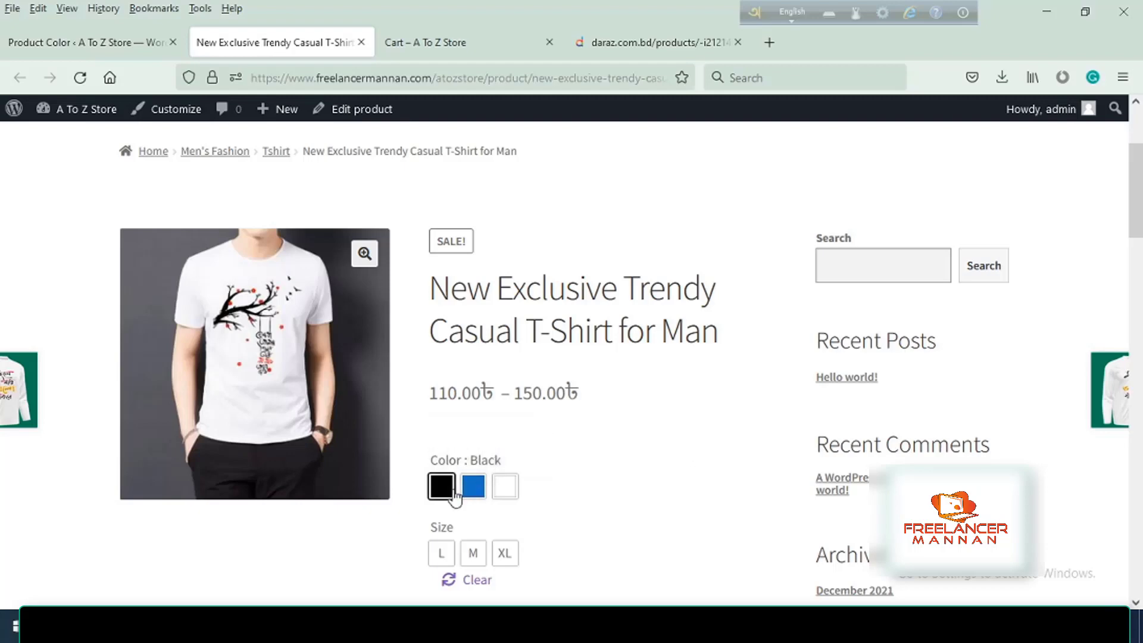
pyautogui.scroll(-2, 445, 494)
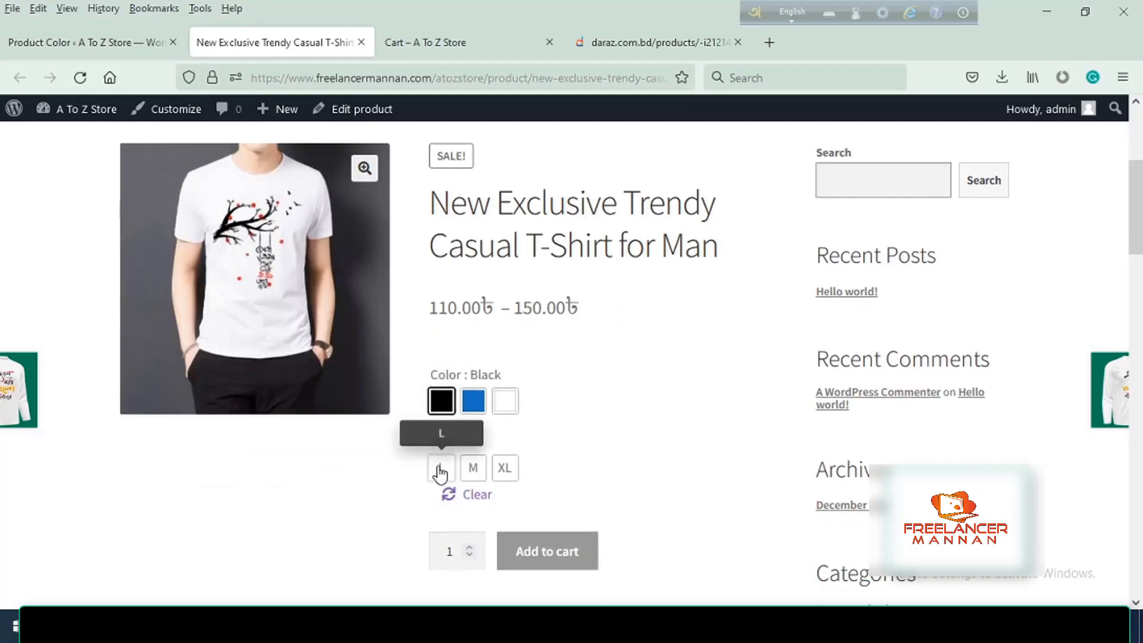
pyautogui.click(444, 468)
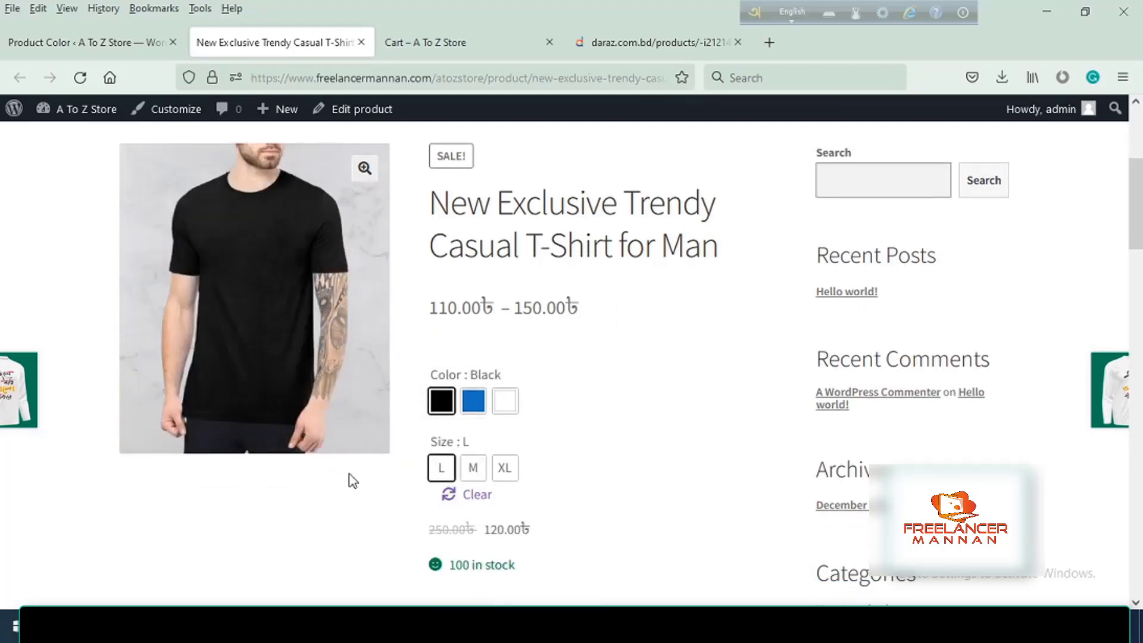
pyautogui.scroll(4, 350, 476)
pyautogui.scroll(-2, 351, 482)
pyautogui.click(499, 557)
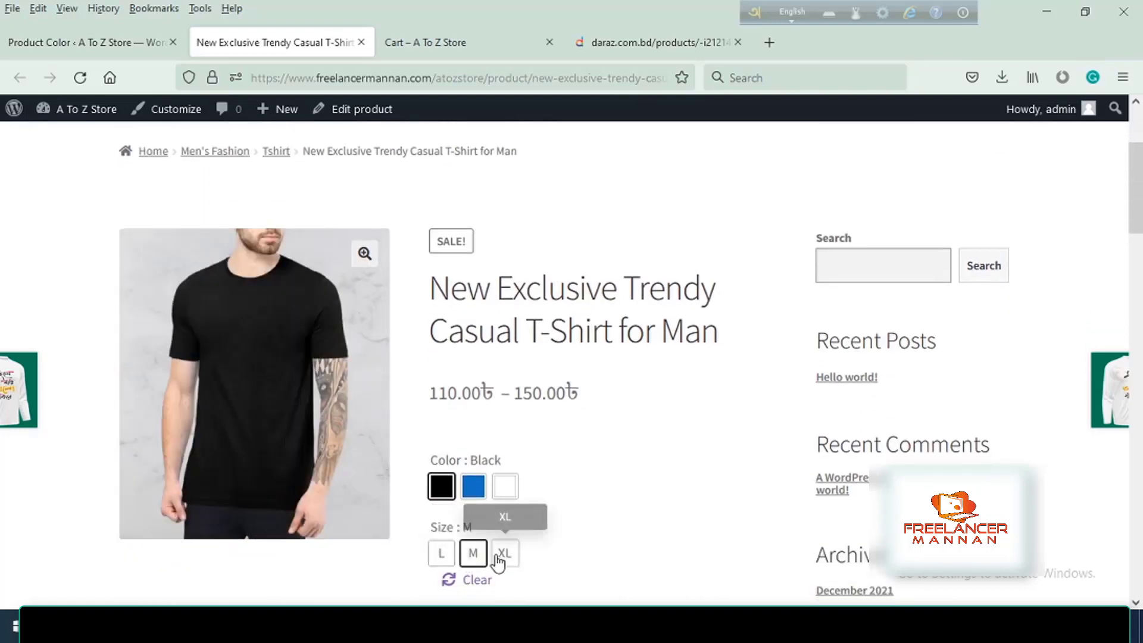
pyautogui.click(441, 550)
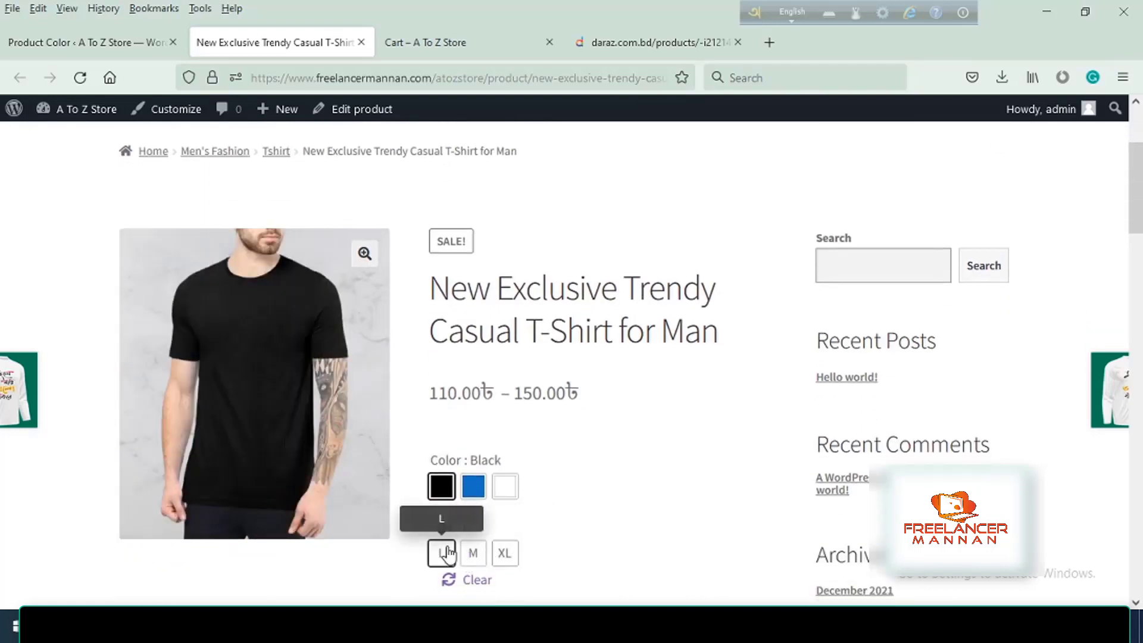
pyautogui.click(474, 491)
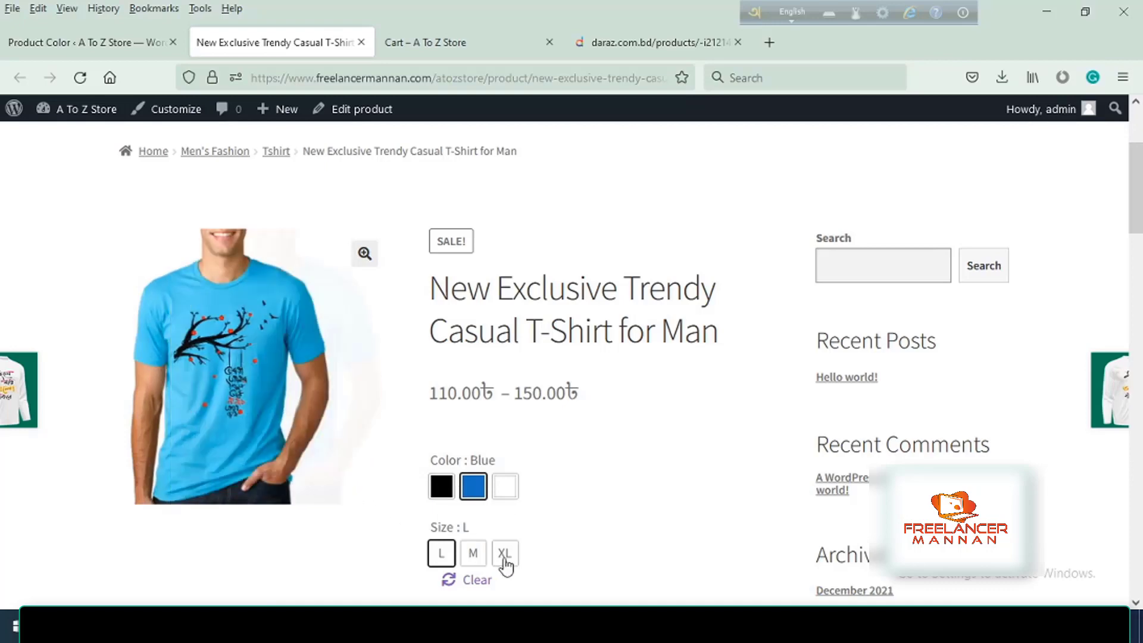
# Step: Test the color swatches on the T-shirt's store page by selecting White and then Blue with size L
pyautogui.click(505, 487)
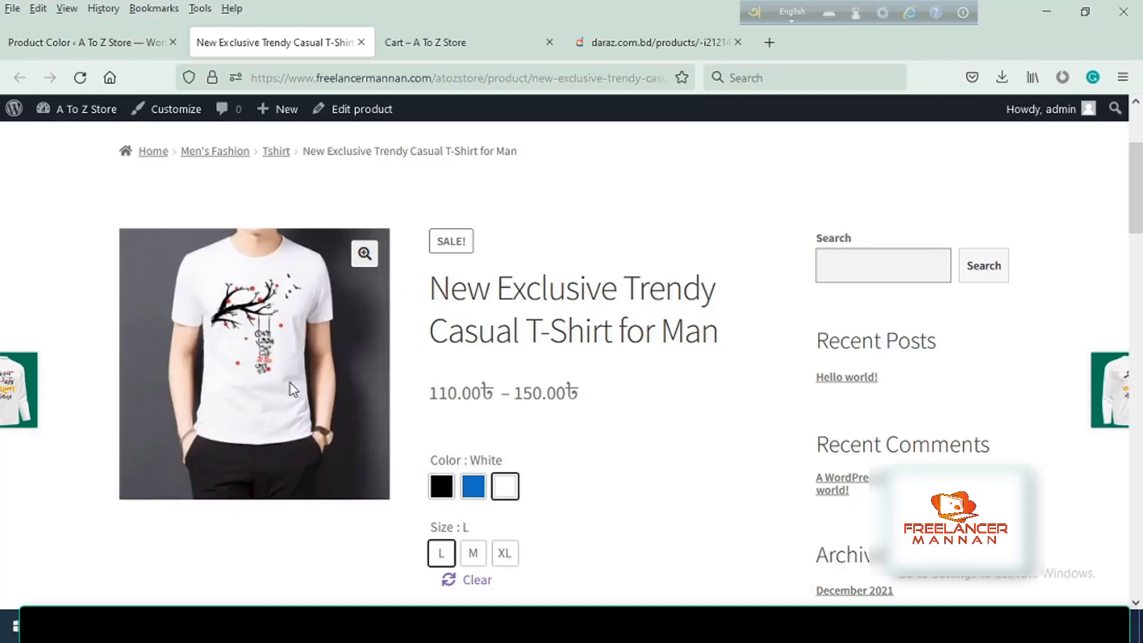
pyautogui.scroll(3, 319, 412)
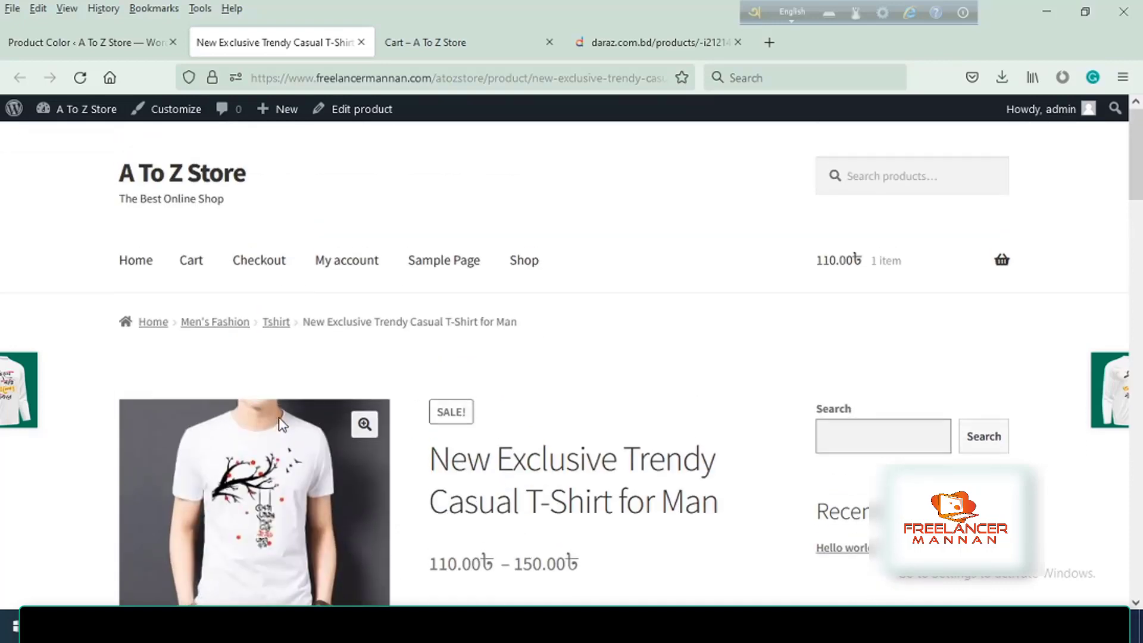
pyautogui.scroll(-5, 368, 407)
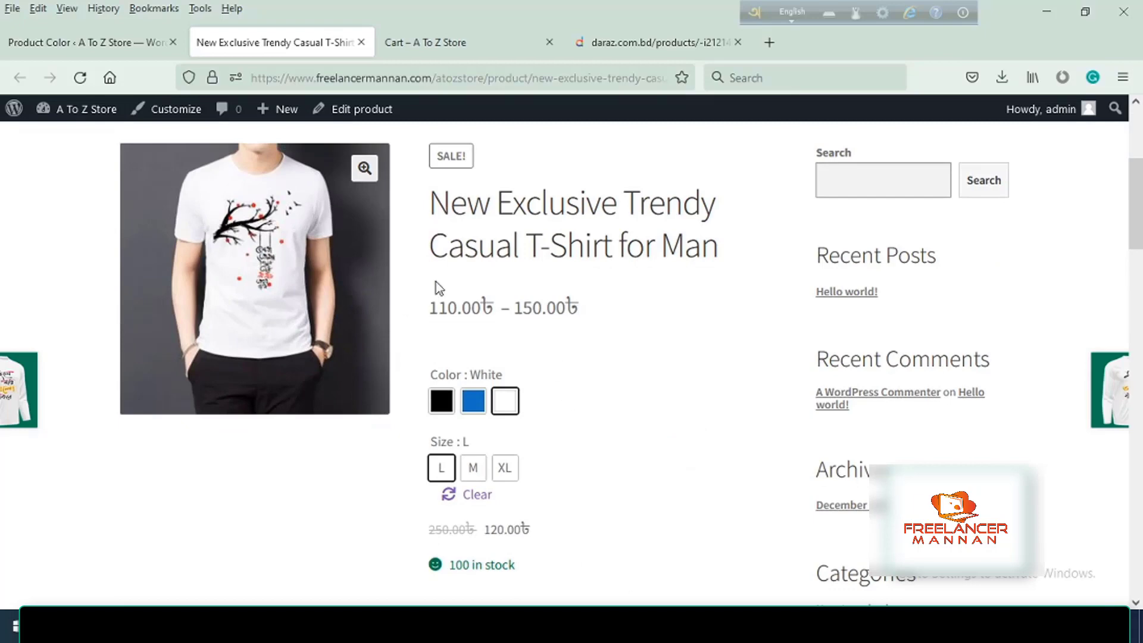
pyautogui.scroll(4, 476, 445)
pyautogui.scroll(-3, 509, 471)
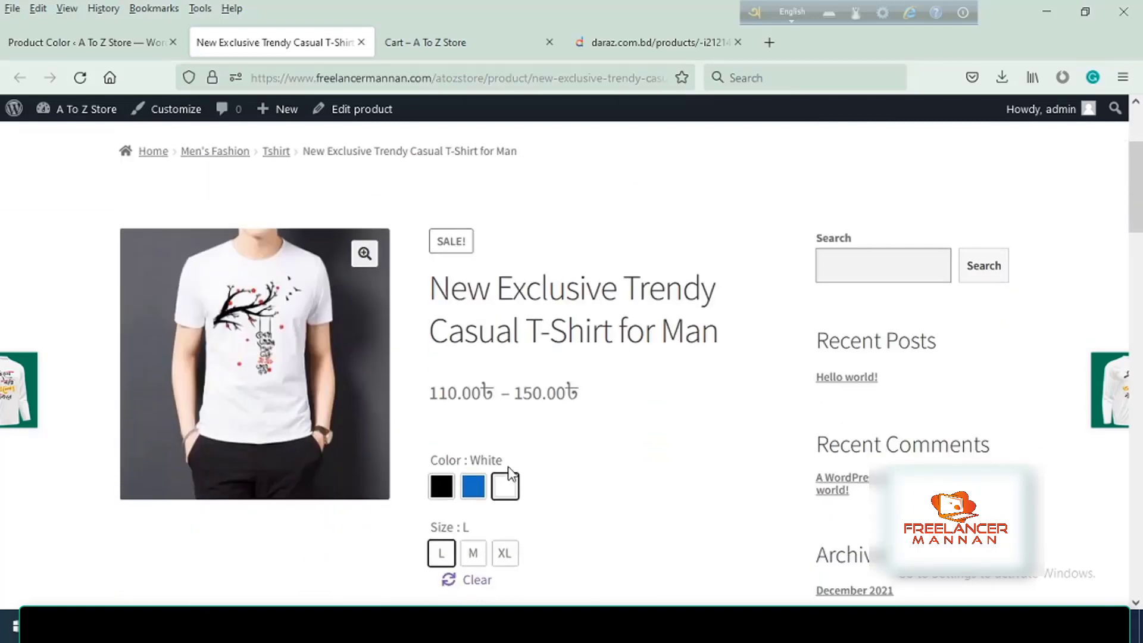
pyautogui.click(474, 496)
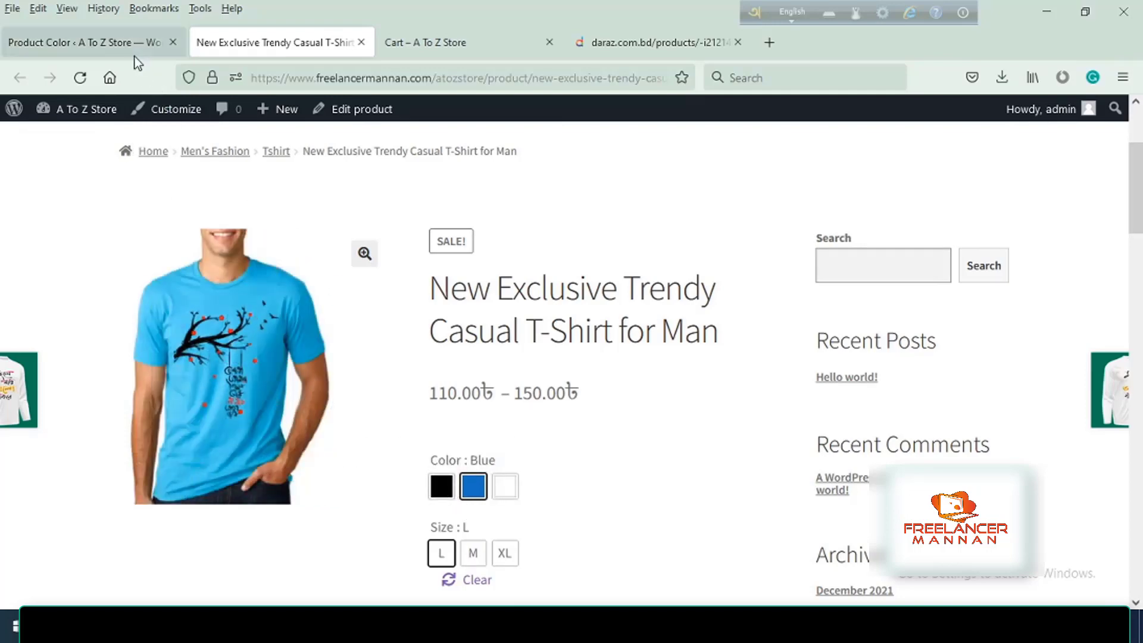
# Step: Return to the store's admin area and open the Variation Swatches for WooCommerce settings
pyautogui.click(96, 43)
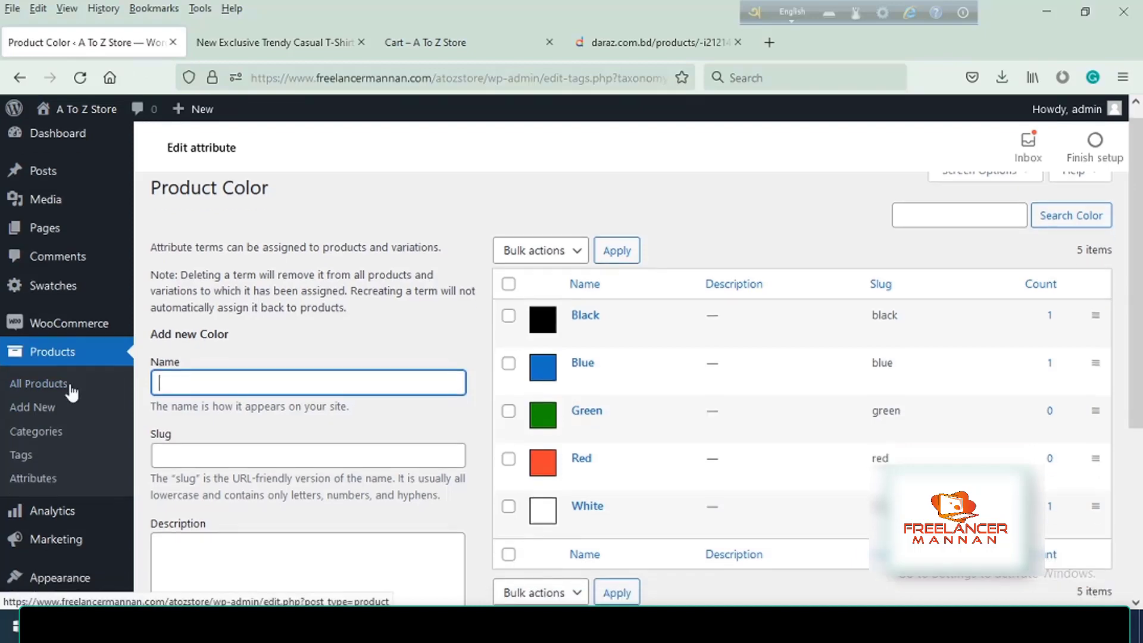
pyautogui.scroll(-5, 73, 393)
pyautogui.scroll(5, 554, 344)
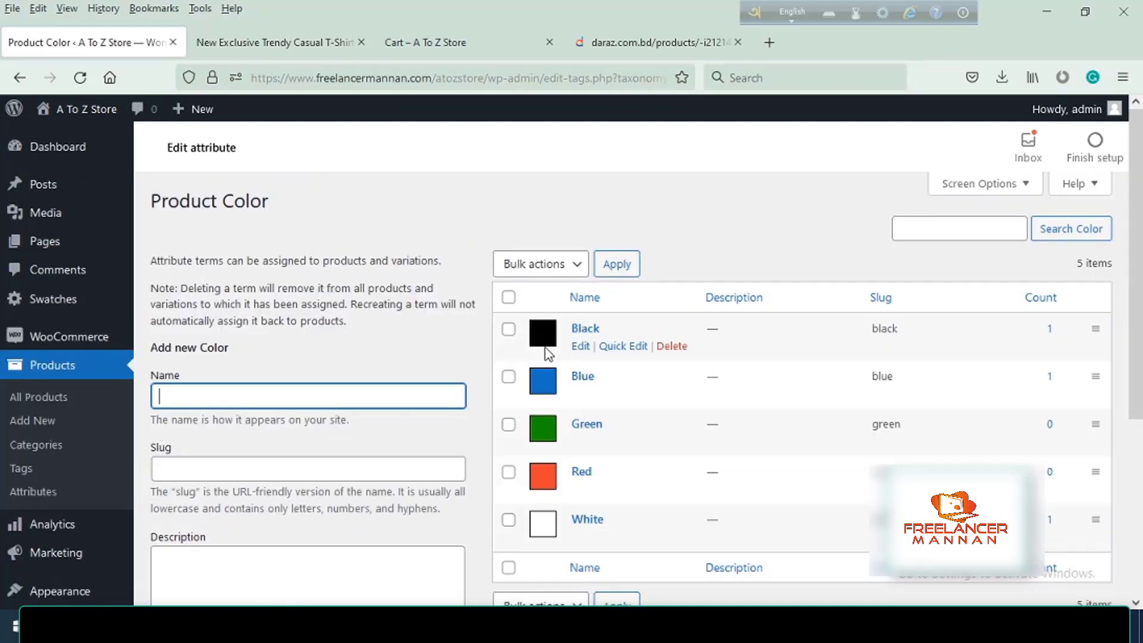
pyautogui.click(54, 303)
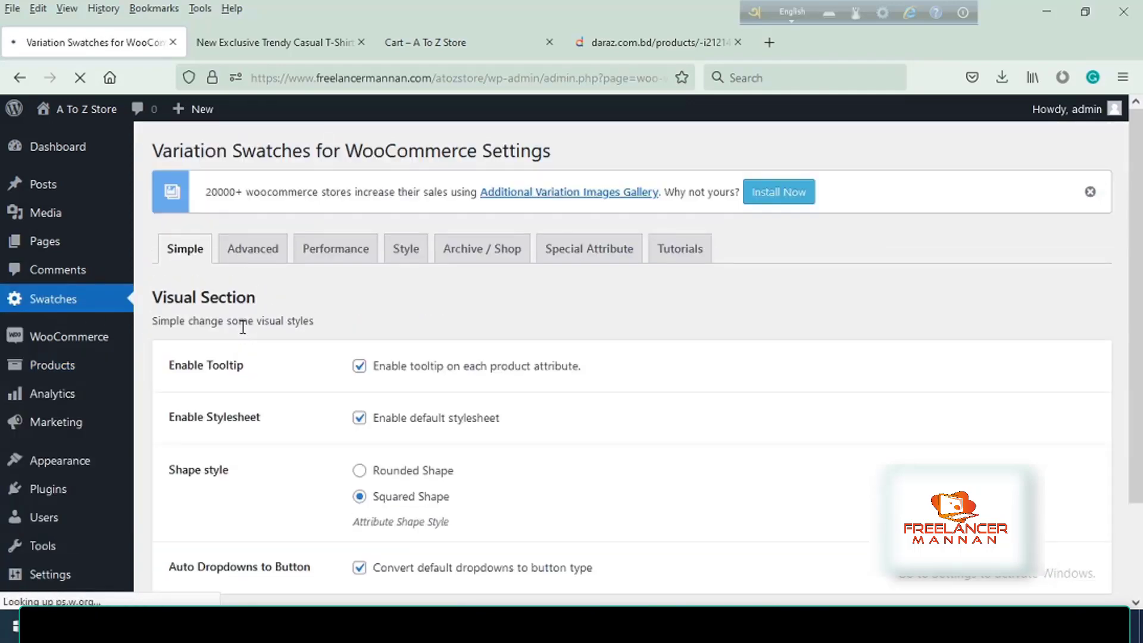
# Step: Look over the advanced visual options of the swatches plugin
pyautogui.click(252, 253)
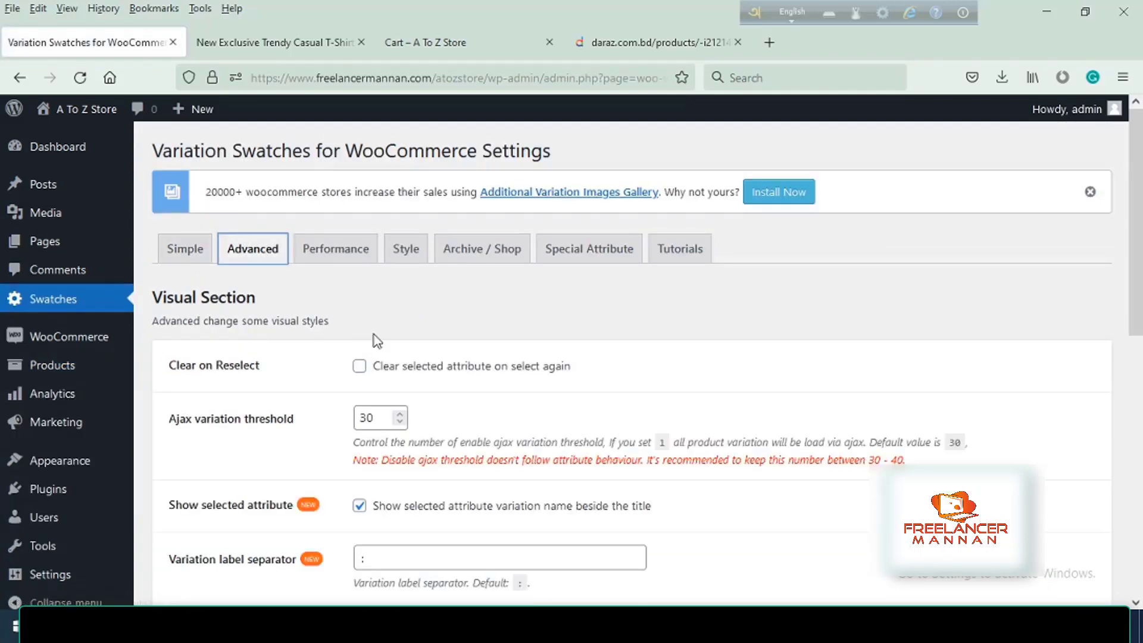
pyautogui.scroll(-1, 387, 348)
pyautogui.scroll(-1, 402, 356)
pyautogui.scroll(2, 238, 298)
# Step: Set the swatches' shape style to Rounded Shape in the simple visual settings and save the changes
pyautogui.click(178, 250)
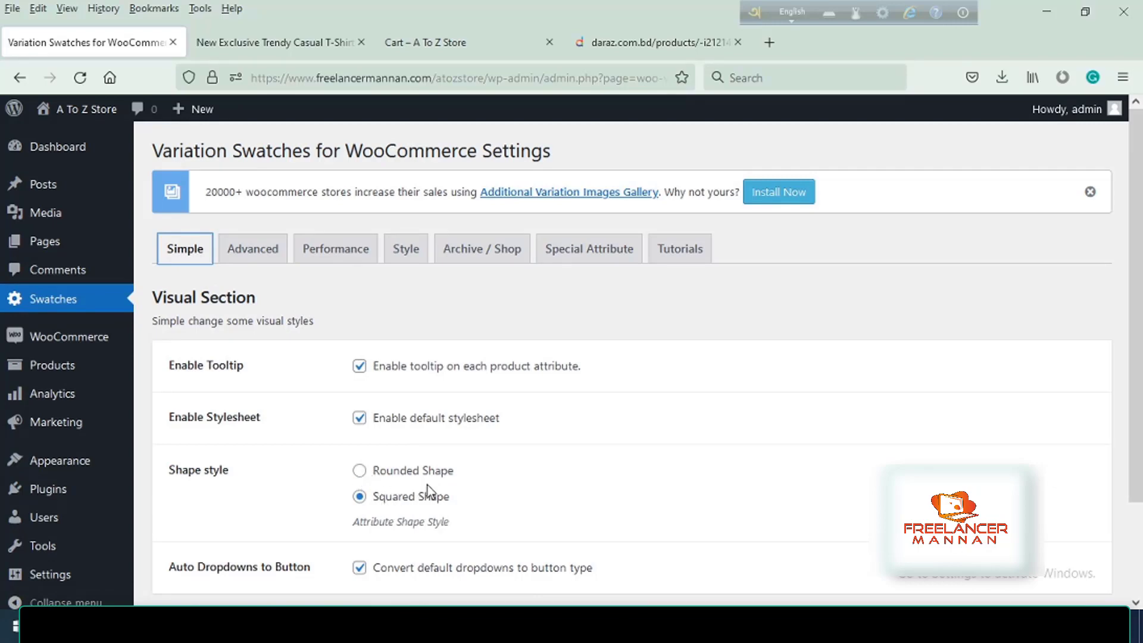
pyautogui.click(360, 471)
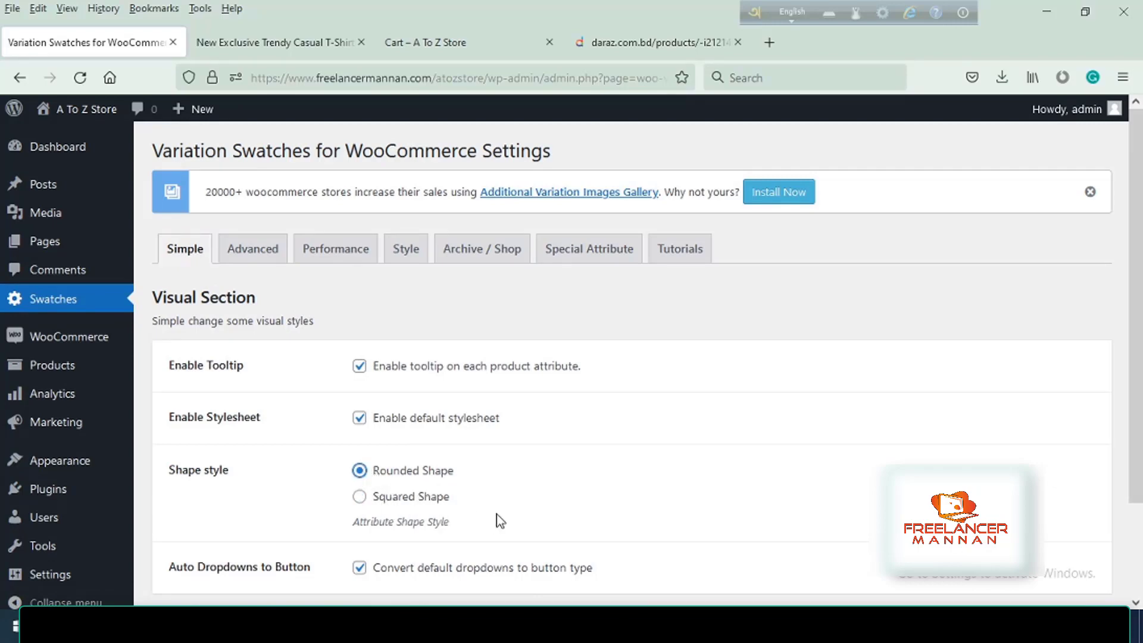
pyautogui.scroll(-2, 496, 513)
pyautogui.click(195, 545)
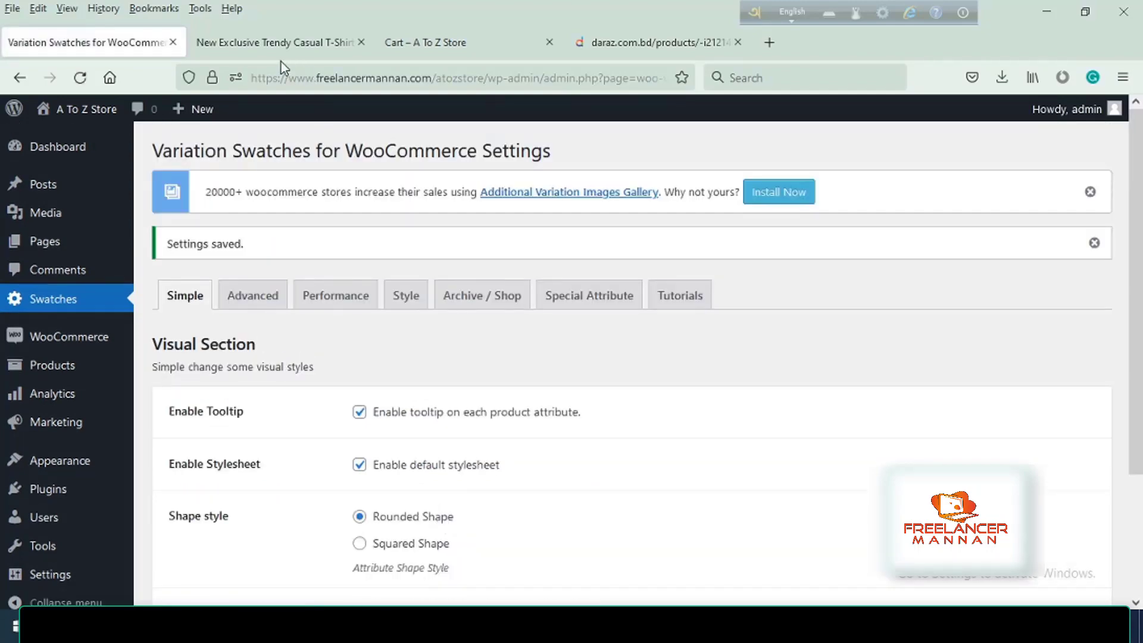
# Step: Reload the T-shirt's store page and examine the shape of its color and size swatches
pyautogui.click(280, 42)
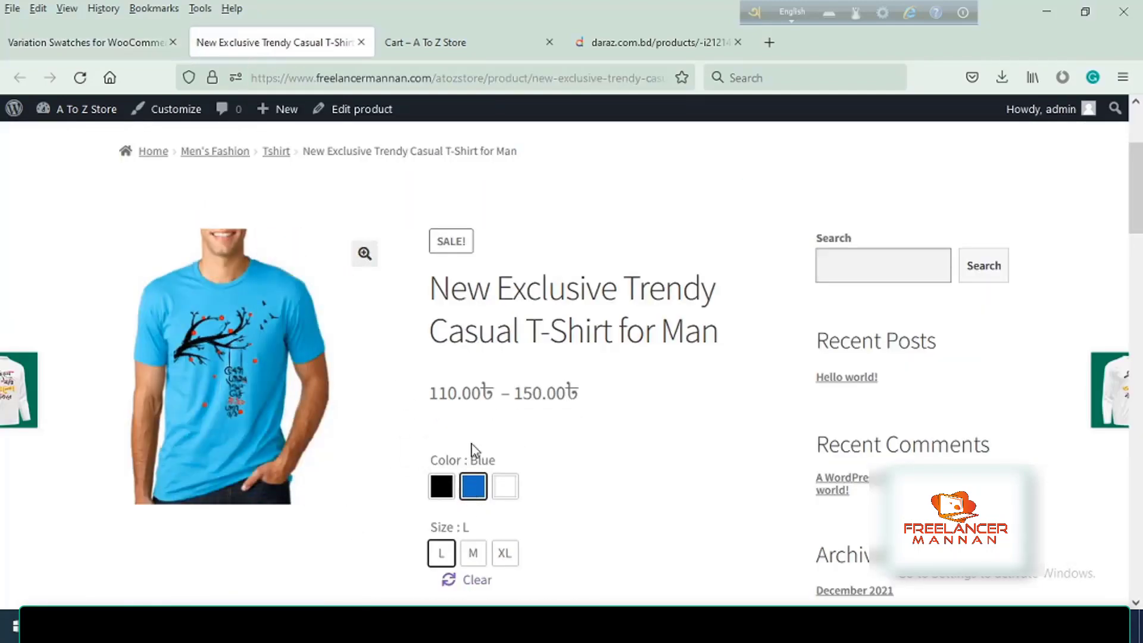
pyautogui.click(80, 79)
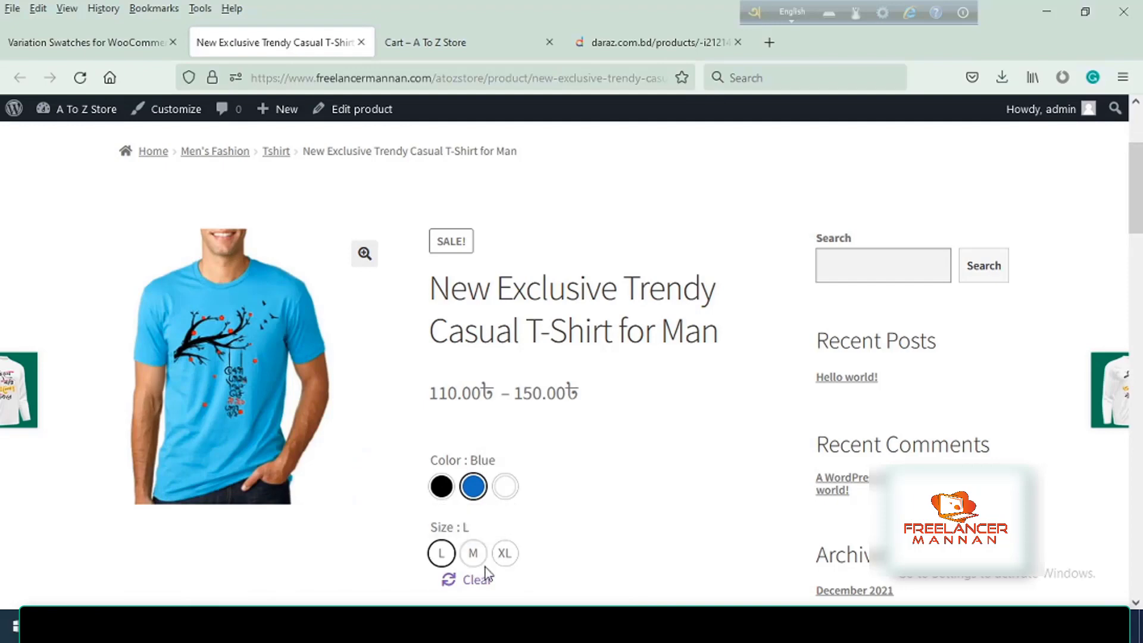
pyautogui.scroll(-3, 527, 479)
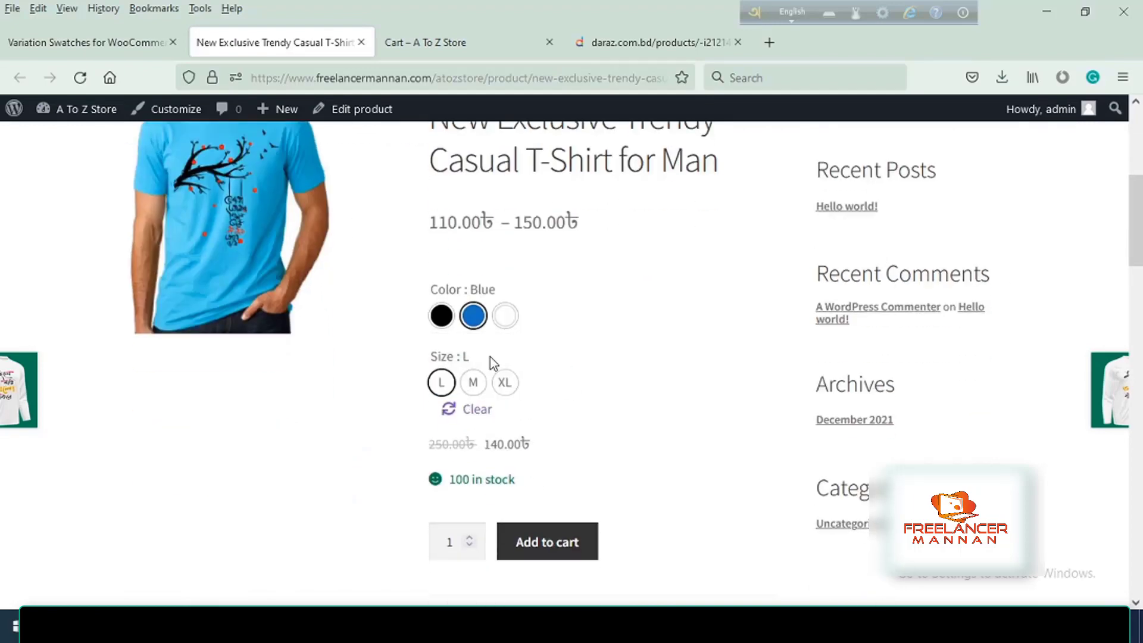
pyautogui.scroll(6, 580, 386)
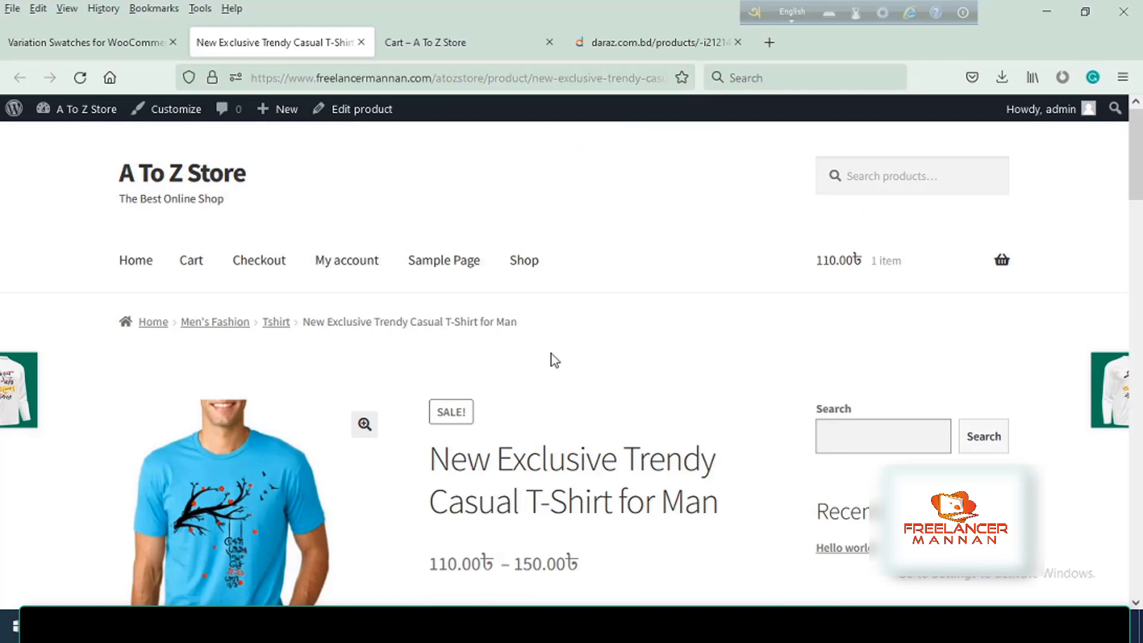
pyautogui.scroll(-3, 551, 363)
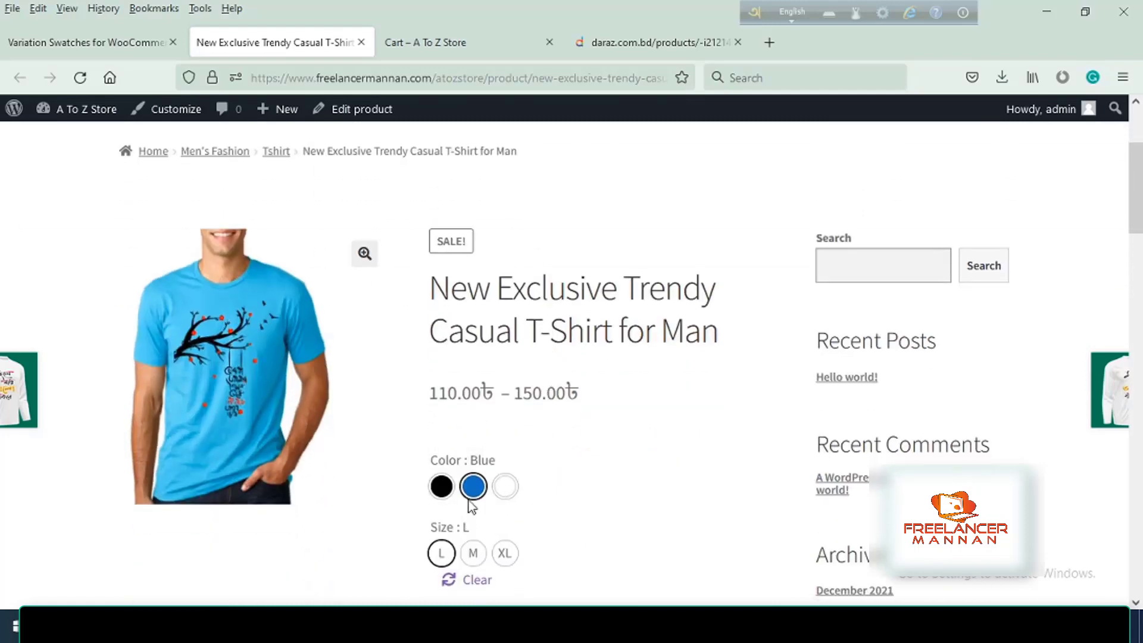